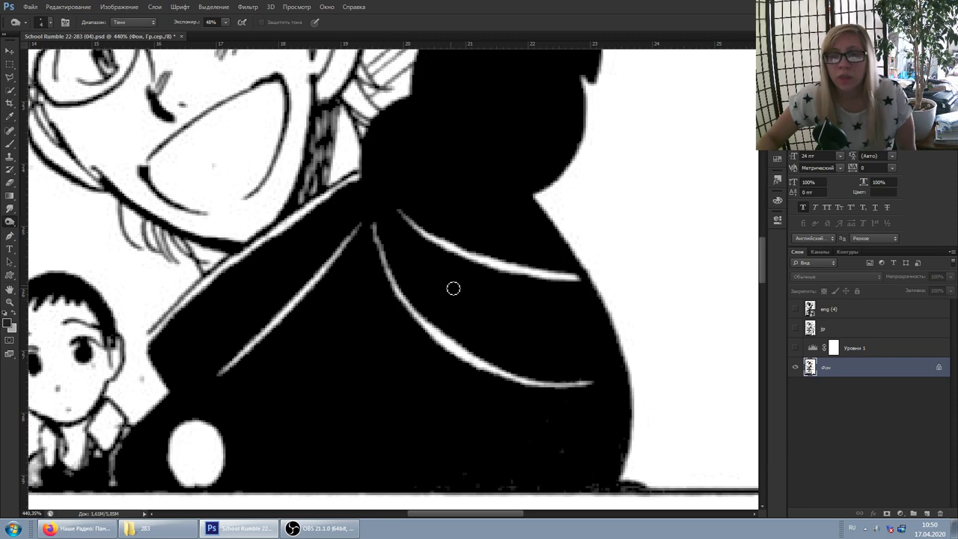
# - Burn out the remaining specks in the silhouetted figure's black coat, especially along the lower panel border
pyautogui.scroll(-2, 627, 337)
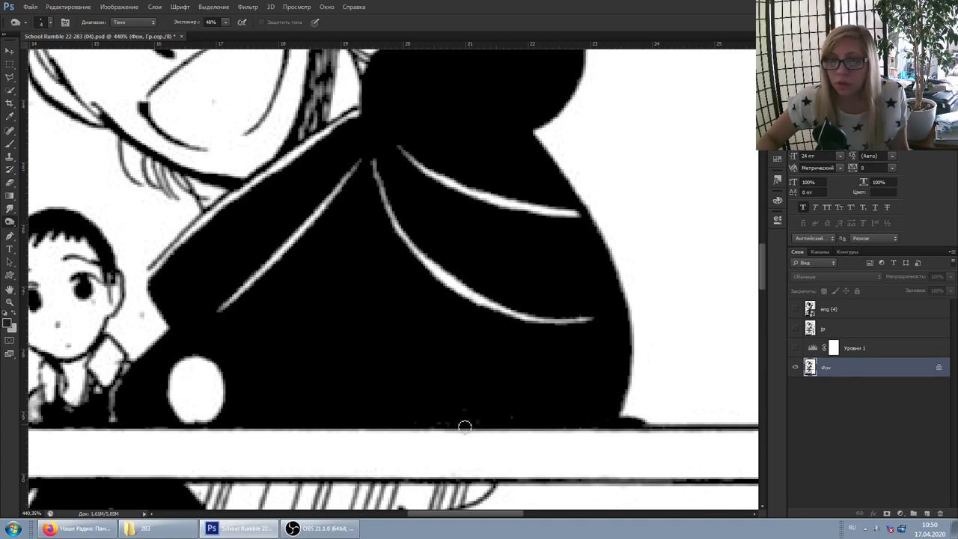
pyautogui.scroll(4, 584, 393)
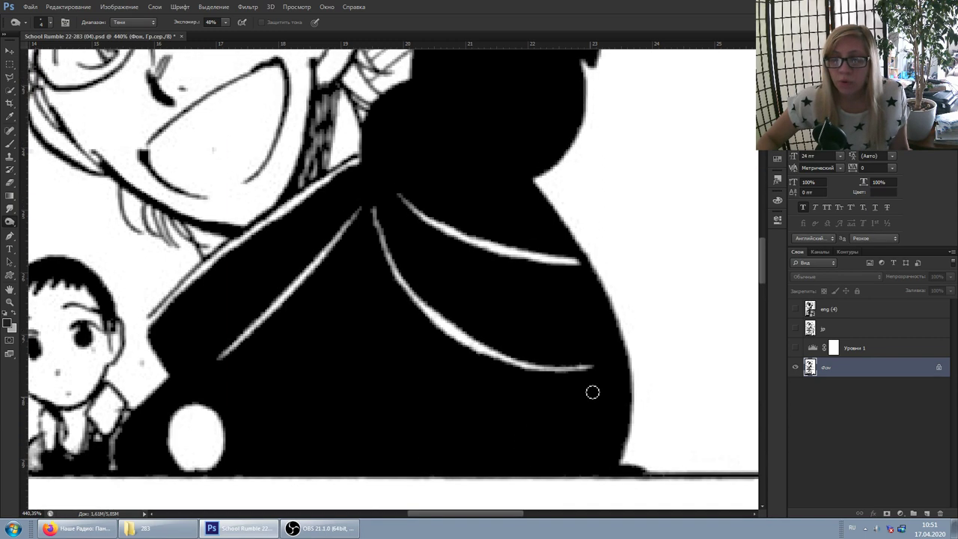
pyautogui.scroll(1, 591, 391)
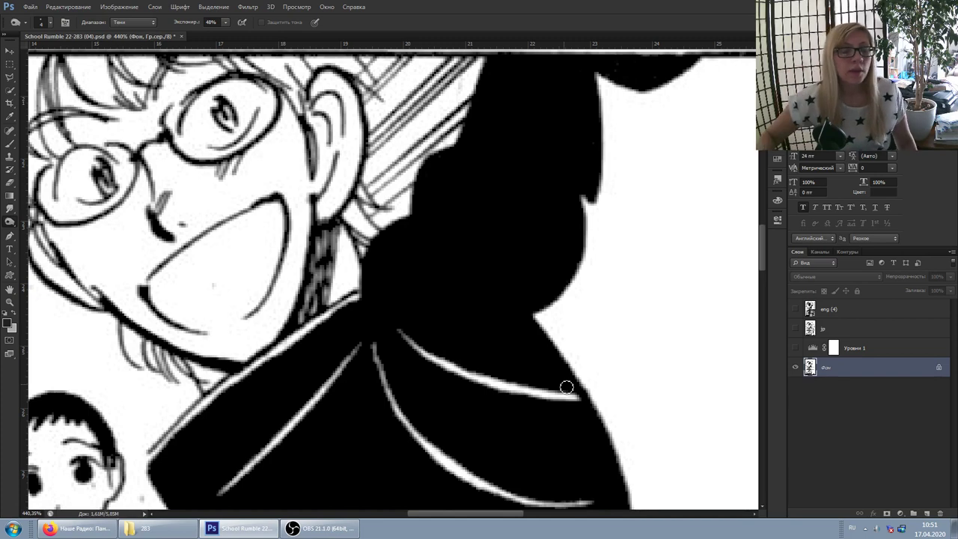
pyautogui.scroll(3, 548, 352)
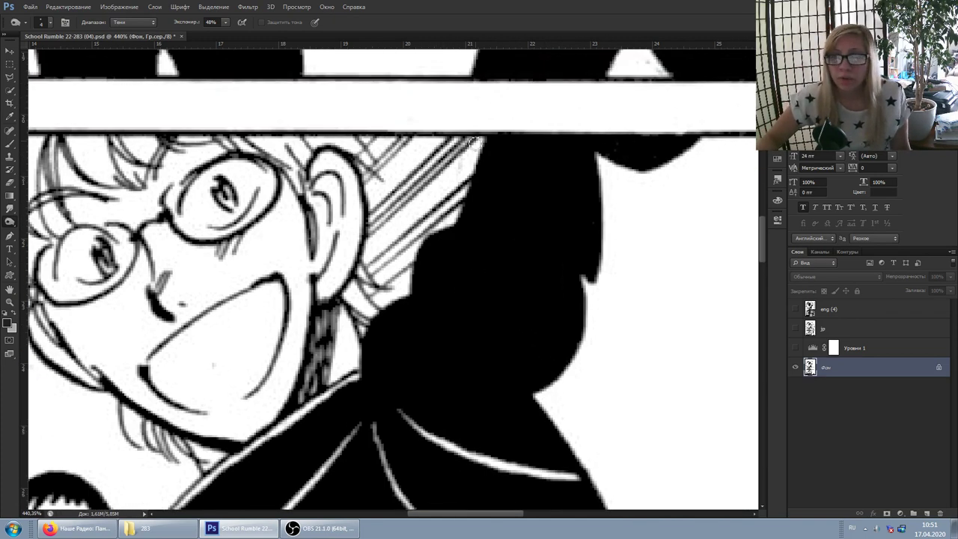
# - Turn the Уровни 1 adjustment layer on and off to check the silhouetted figure's black areas for leftover specks
pyautogui.click(793, 349)
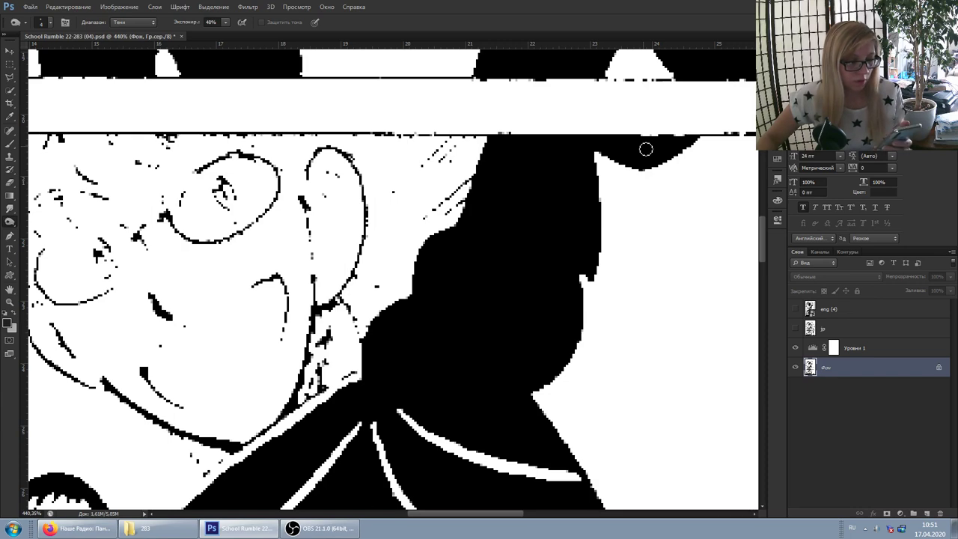
pyautogui.click(795, 346)
pyautogui.scroll(-5, 605, 295)
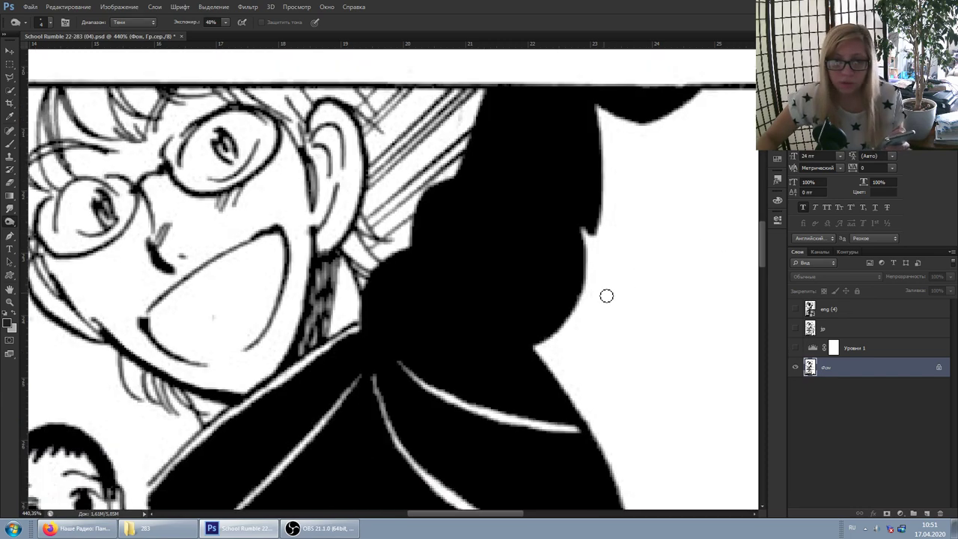
pyautogui.scroll(-2, 496, 323)
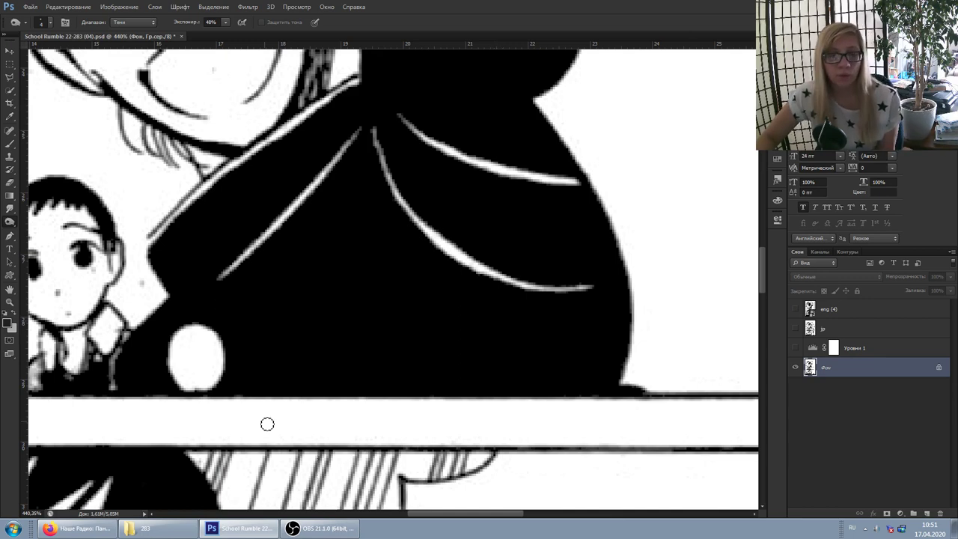
# - Look at the folder 283 containing the chapter's PSD pages and return to the open page
pyautogui.click(171, 524)
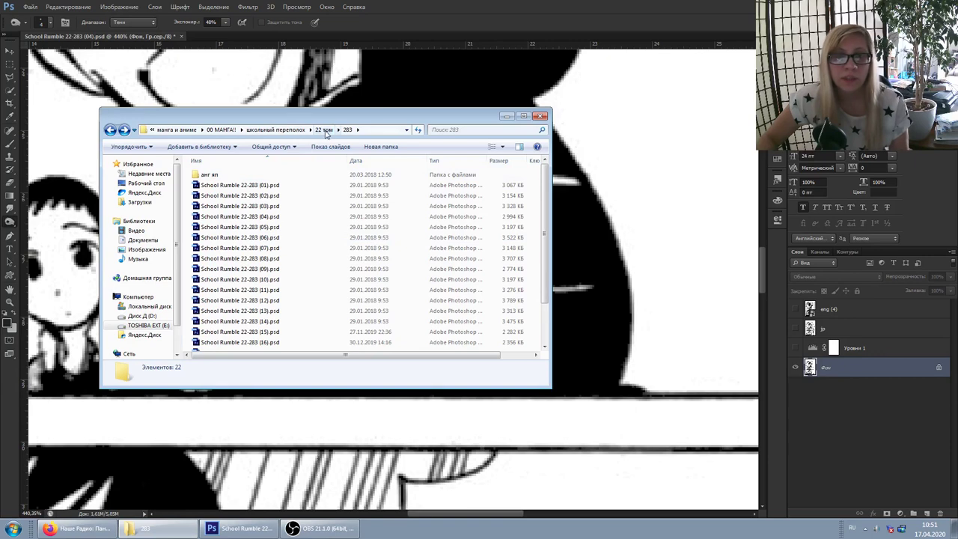
pyautogui.click(440, 4)
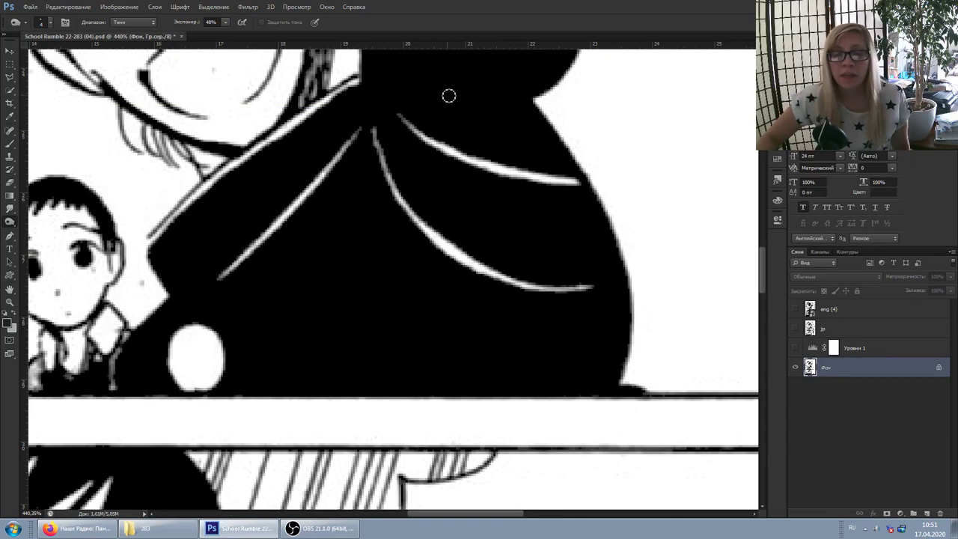
# - Show the Уровни 1 layer and inspect the blackened coat, continuing to the panel with the shouting man
pyautogui.click(794, 347)
pyautogui.scroll(4, 564, 265)
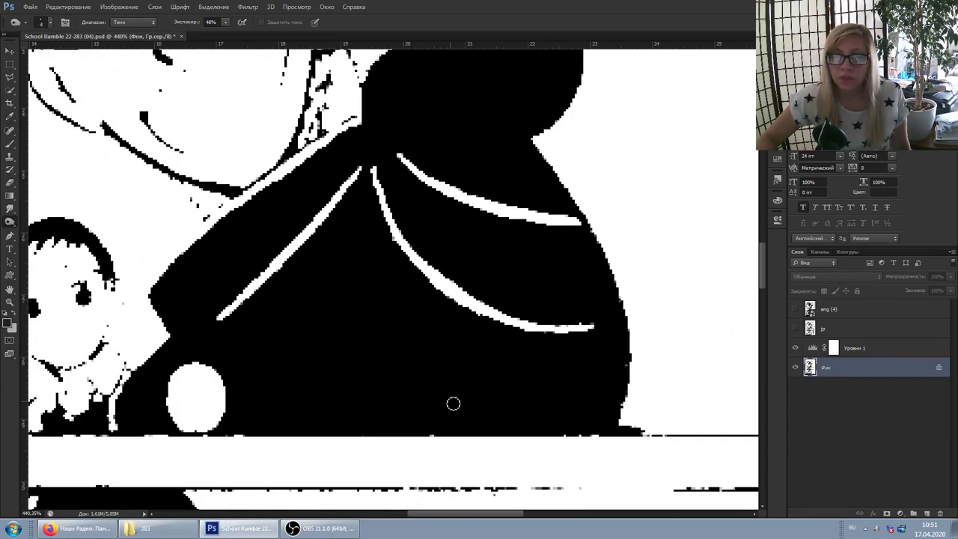
pyautogui.scroll(-5, 579, 320)
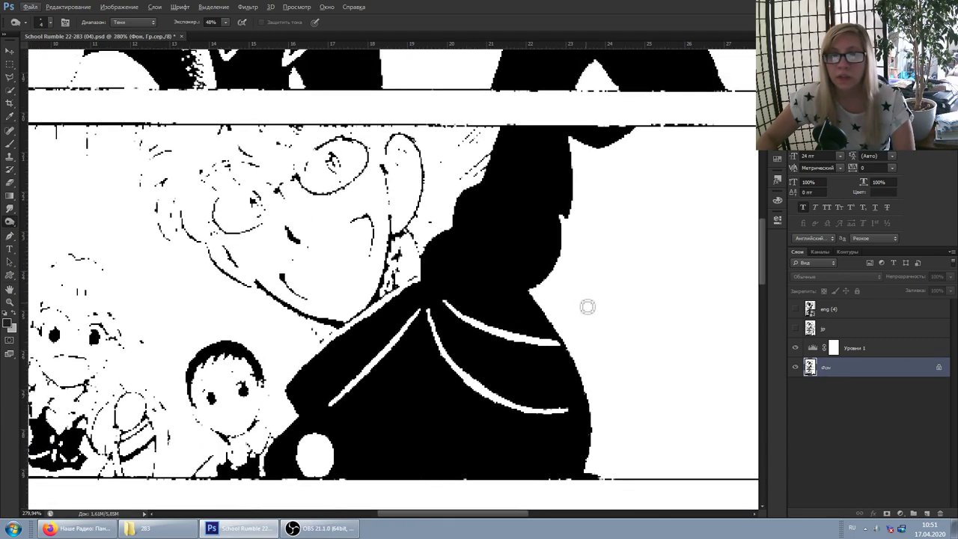
pyautogui.scroll(-3, 612, 336)
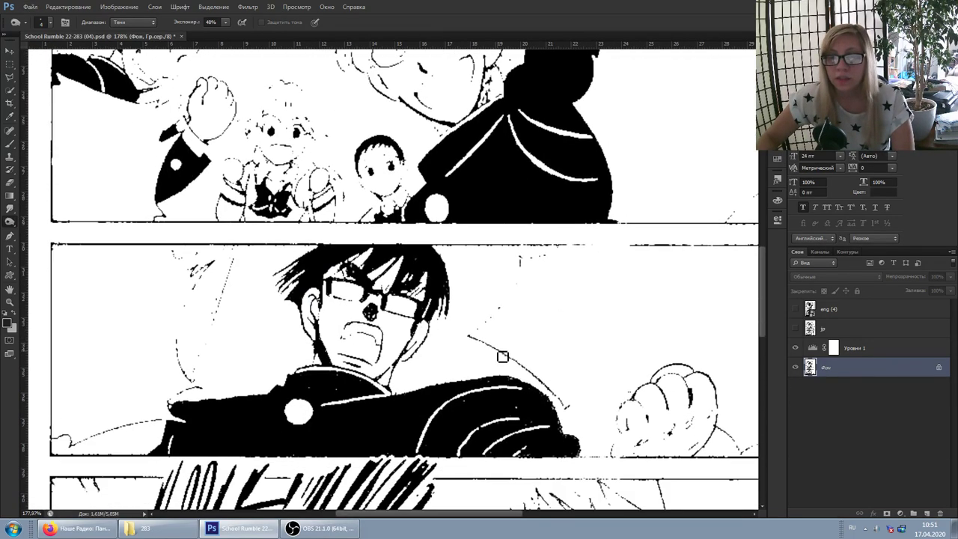
# - Compare the shouting man's hair, glasses and nose with the Уровни 1 layer hidden, and dismiss the incoming message notification
pyautogui.scroll(5, 374, 289)
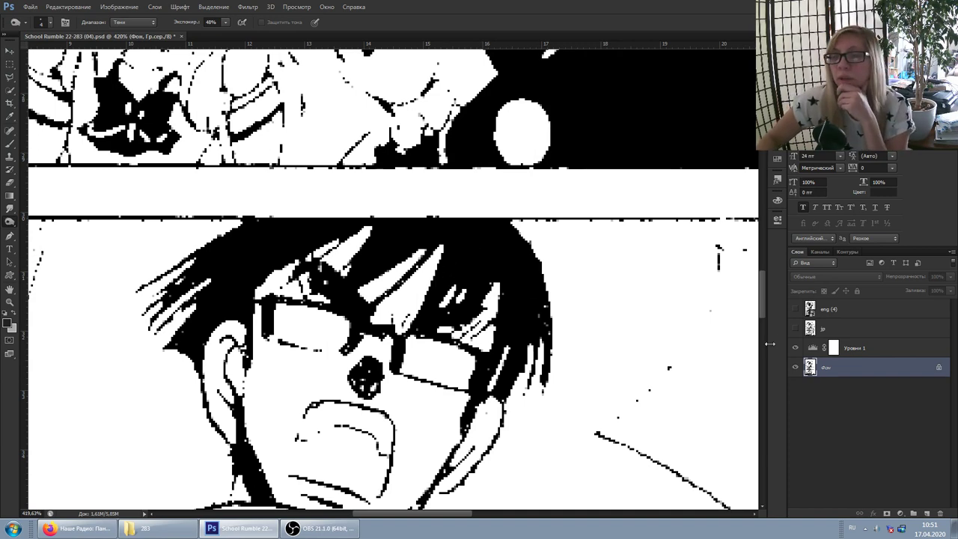
pyautogui.click(794, 348)
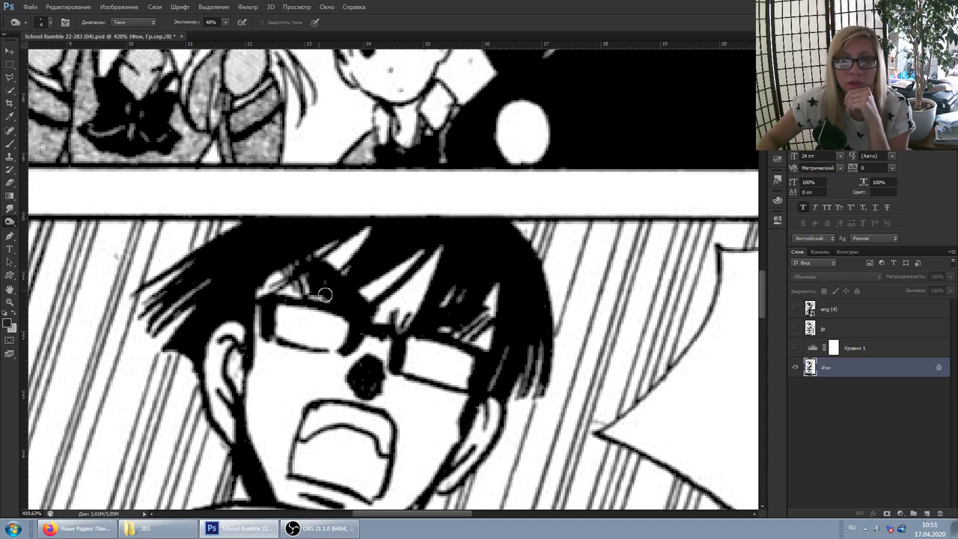
pyautogui.scroll(1, 297, 289)
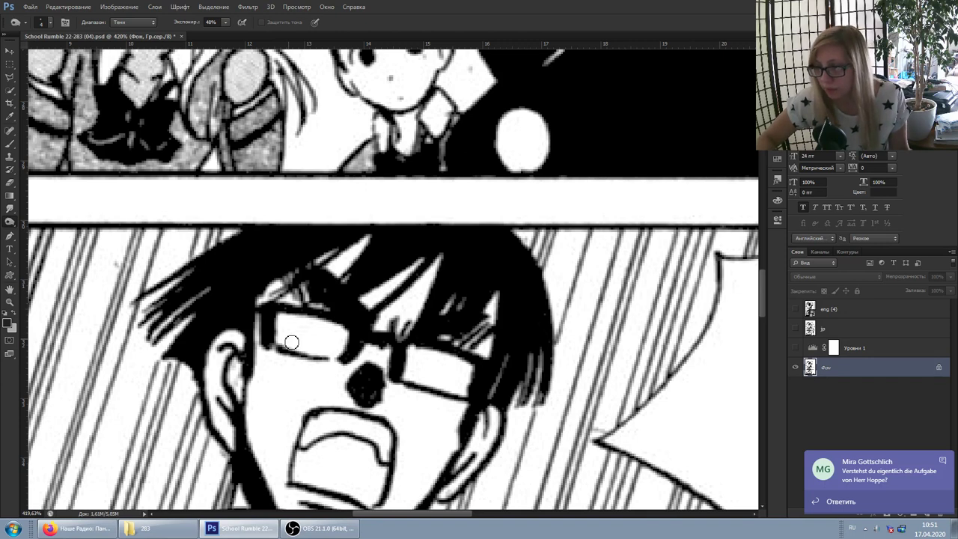
pyautogui.click(942, 461)
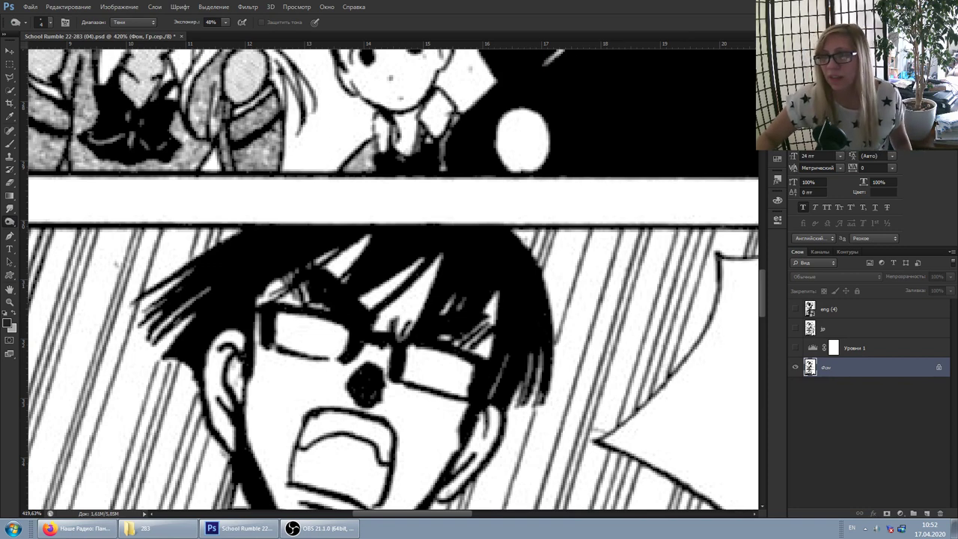
pyautogui.hotkey('alt', 'shift')
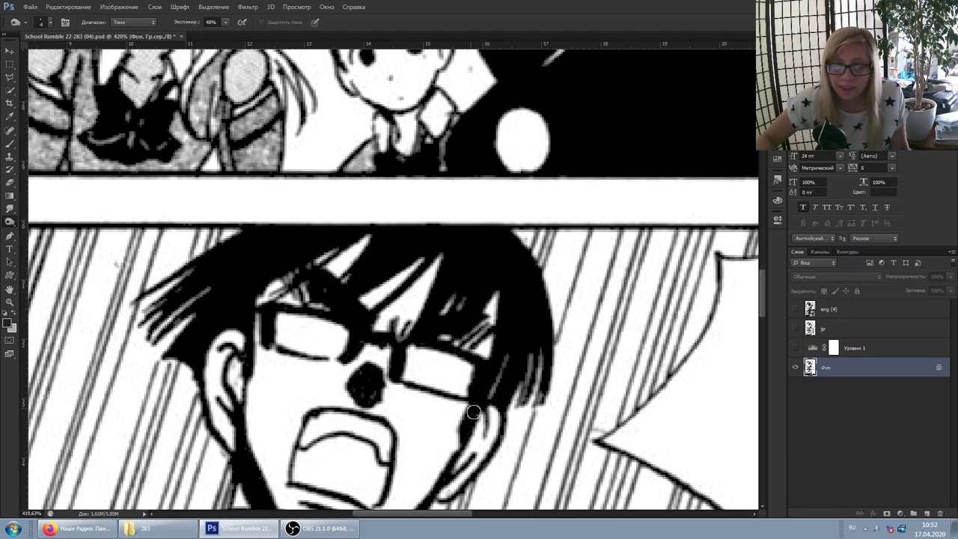
# - Burn the specks in the shouting man's hair, glasses frame and nose to solid black, checking against the Уровни 1 layer
pyautogui.click(796, 348)
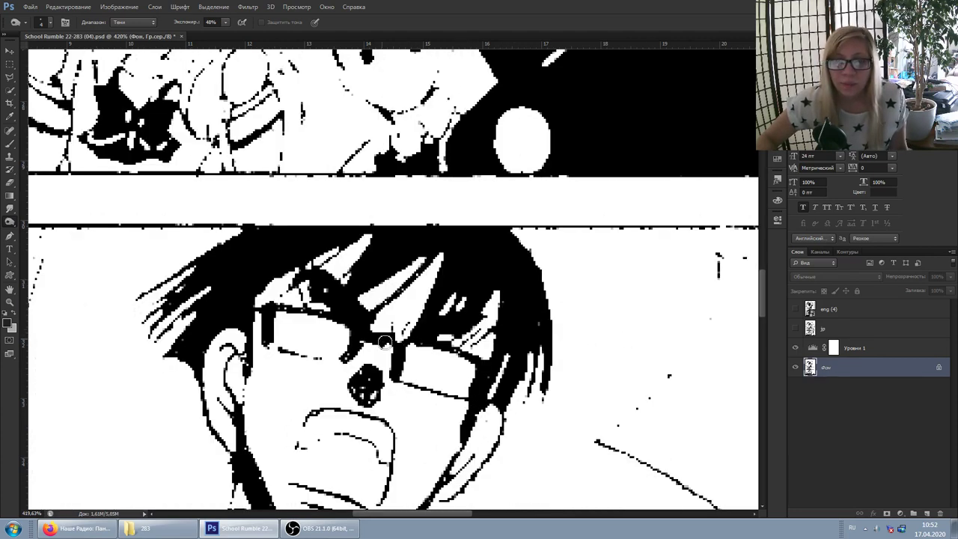
pyautogui.moveTo(333, 299)
pyautogui.mouseDown()
pyautogui.moveTo(319, 292)
pyautogui.moveTo(322, 313)
pyautogui.moveTo(277, 314)
pyautogui.moveTo(286, 313)
pyautogui.moveTo(267, 344)
pyautogui.moveTo(172, 310)
pyautogui.moveTo(180, 354)
pyautogui.moveTo(199, 343)
pyautogui.moveTo(204, 359)
pyautogui.moveTo(367, 382)
pyautogui.moveTo(561, 332)
pyautogui.moveTo(400, 269)
pyautogui.moveTo(413, 284)
pyautogui.moveTo(391, 302)
pyautogui.moveTo(488, 385)
pyautogui.mouseUp()
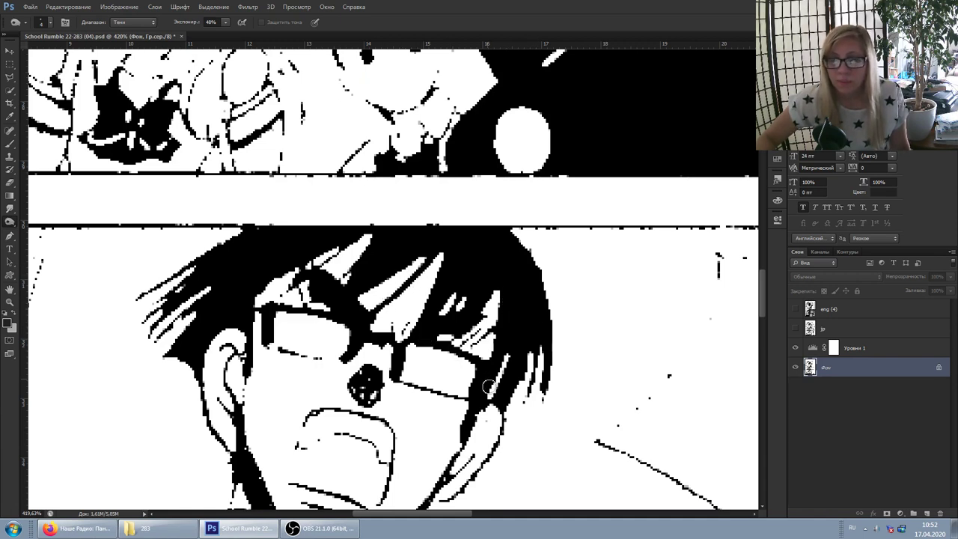
pyautogui.scroll(-3, 407, 367)
pyautogui.click(797, 347)
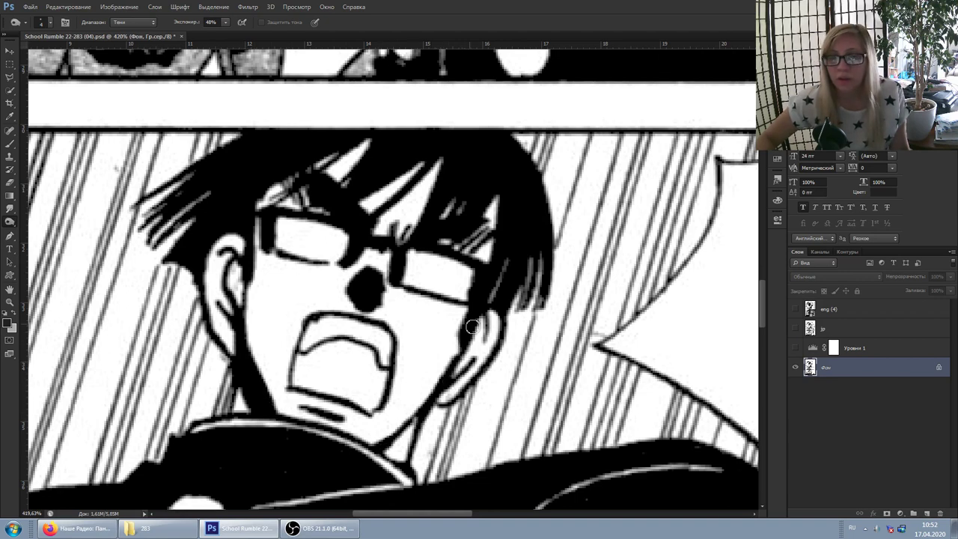
pyautogui.click(795, 347)
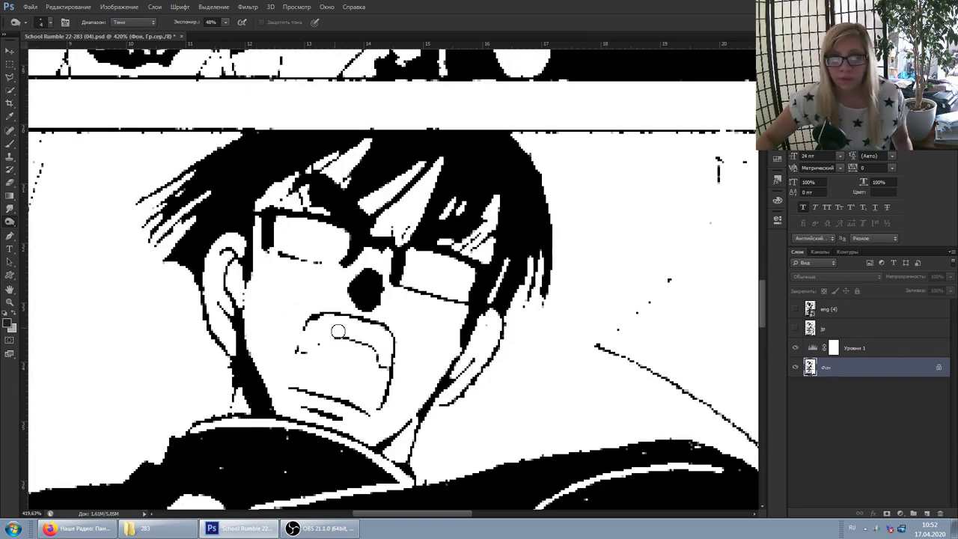
# - Burn out the light specks on the shouting man's jacket and raised sleeve with the Уровни 1 layer shown
pyautogui.click(797, 347)
pyautogui.scroll(-3, 406, 382)
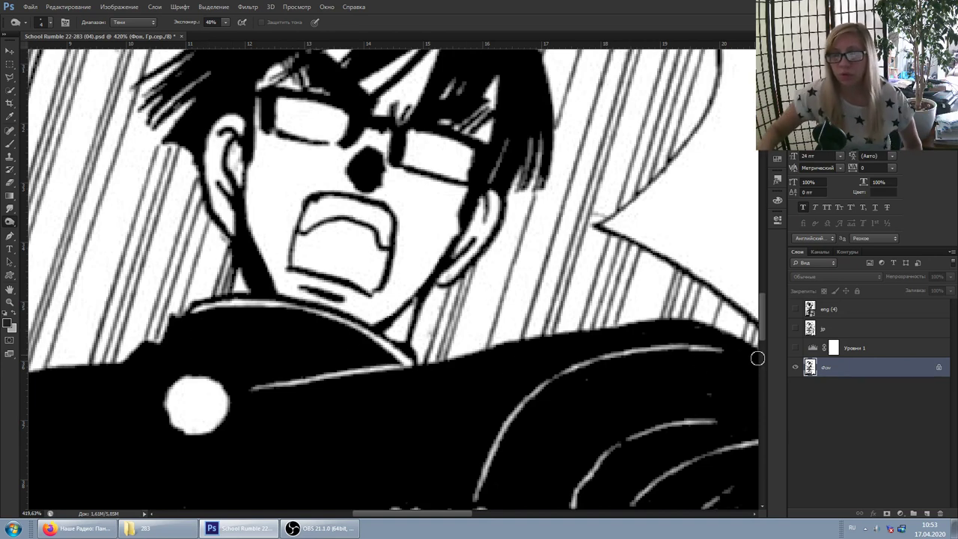
pyautogui.click(795, 348)
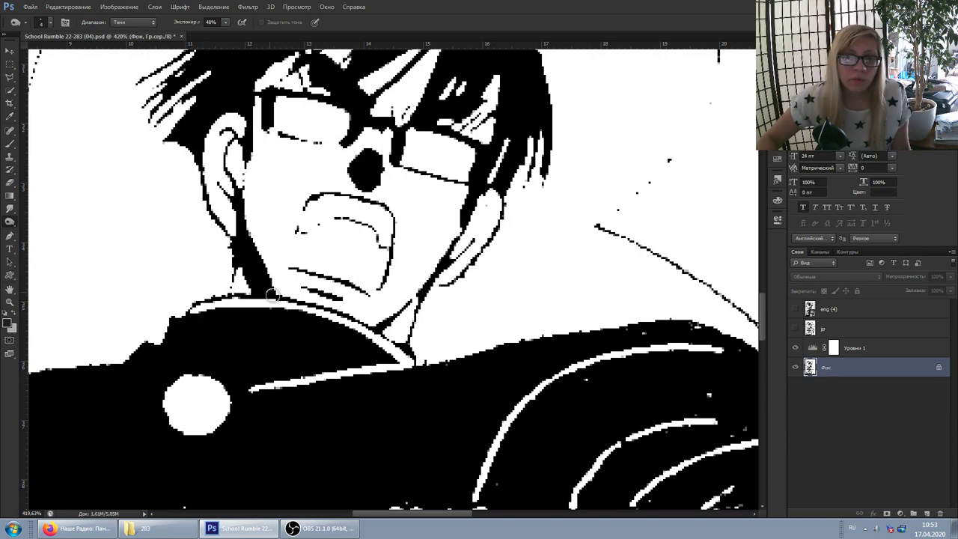
pyautogui.scroll(-1, 441, 367)
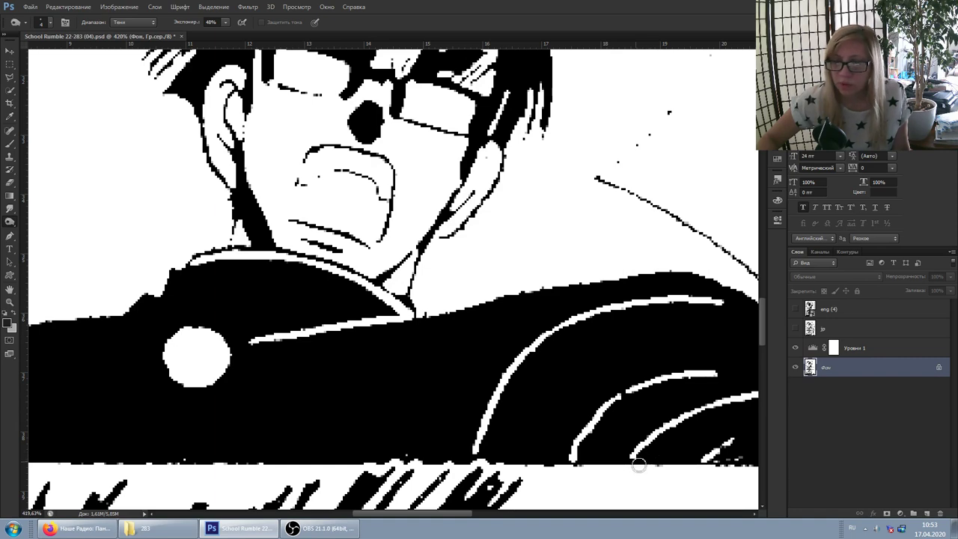
# - Burn the jacket's lower edge to solid black across the panel, and dismiss the incoming message notification
pyautogui.moveTo(421, 518); pyautogui.dragTo(477, 518)
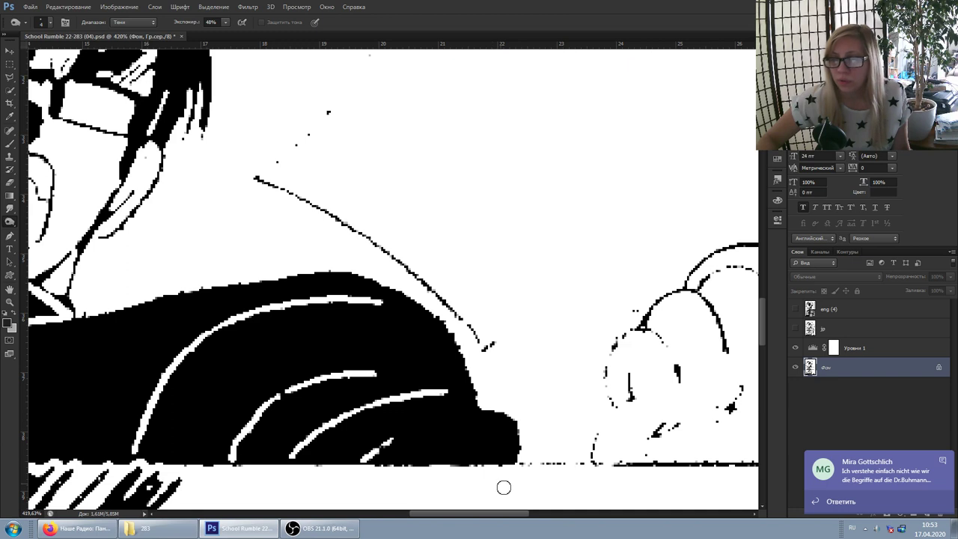
pyautogui.click(942, 462)
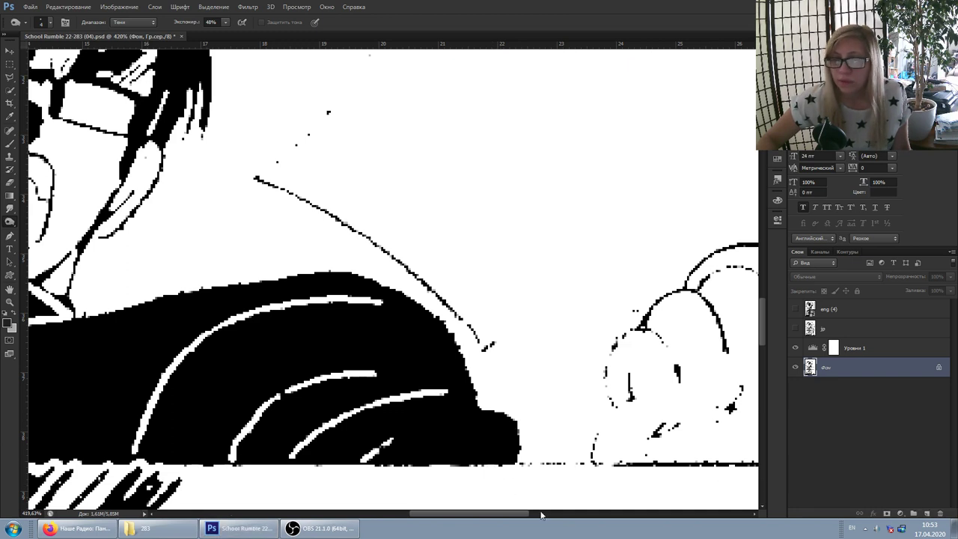
pyautogui.moveTo(454, 515)
pyautogui.mouseDown()
pyautogui.moveTo(613, 514)
pyautogui.moveTo(388, 515)
pyautogui.mouseUp()
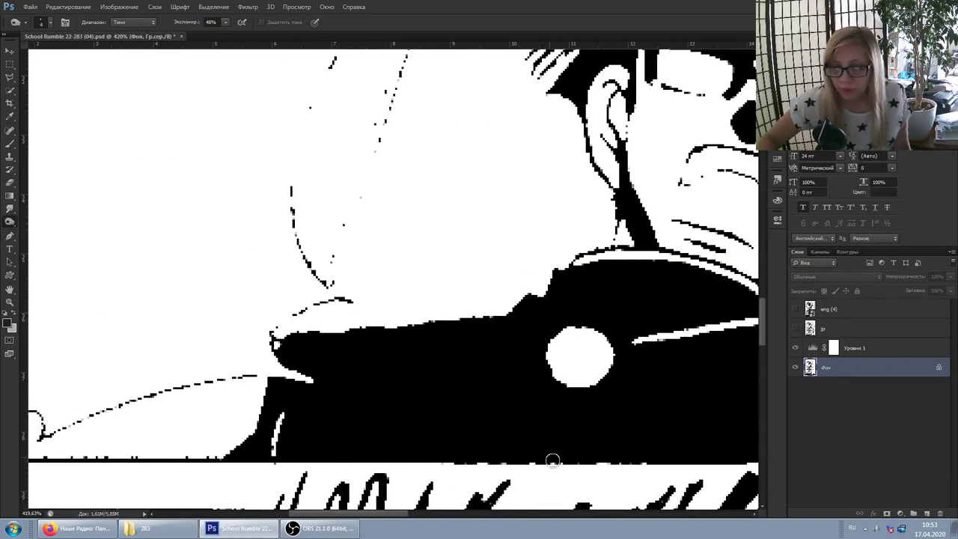
pyautogui.scroll(1, 453, 426)
pyautogui.scroll(-1, 453, 434)
pyautogui.moveTo(416, 515); pyautogui.dragTo(382, 515)
# - Burn the strokes of the large sound-effect lettering in the next panel to solid black
pyautogui.scroll(-5, 556, 351)
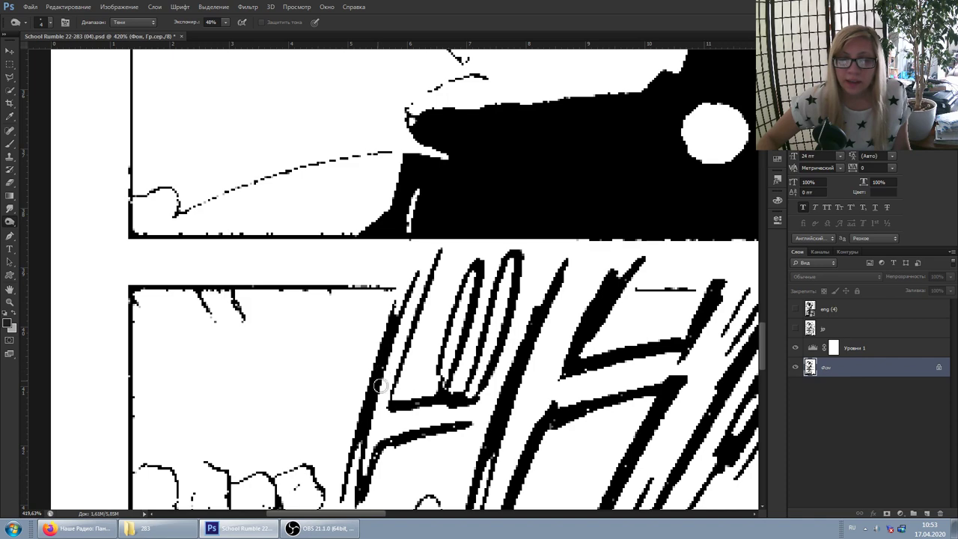
pyautogui.scroll(-3, 382, 370)
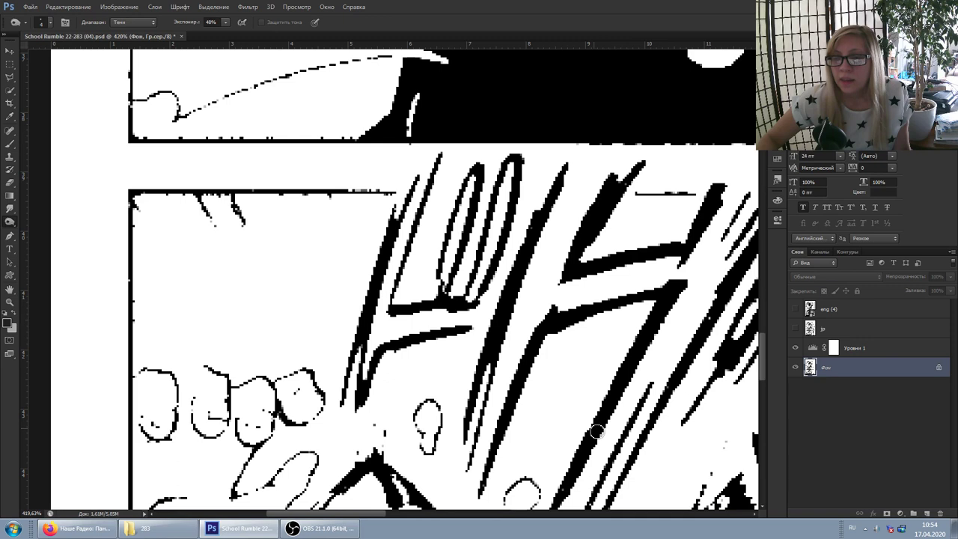
pyautogui.scroll(-3, 598, 427)
# - Burn the glasses frame, the pupil and the dark shadow strokes below the glasses to solid black
pyautogui.scroll(-2, 392, 391)
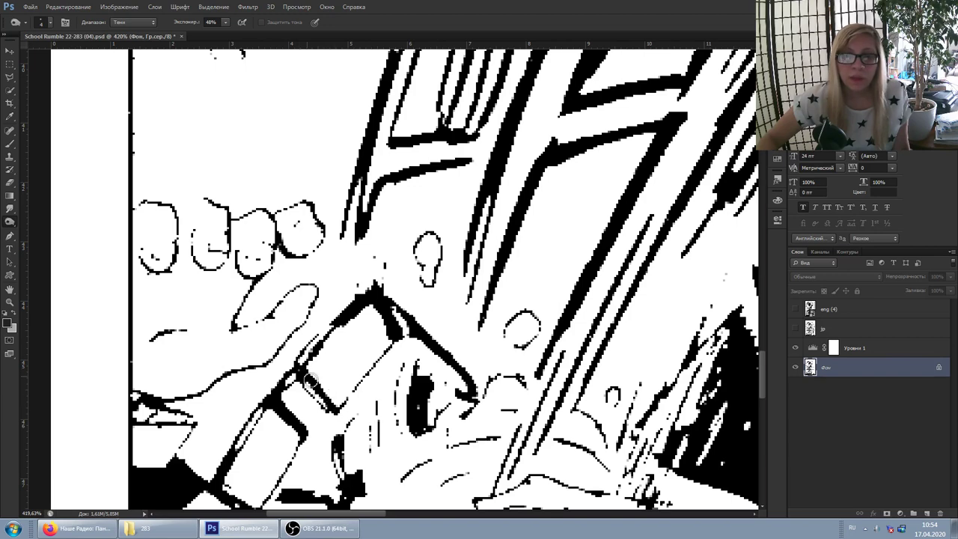
pyautogui.scroll(-2, 397, 374)
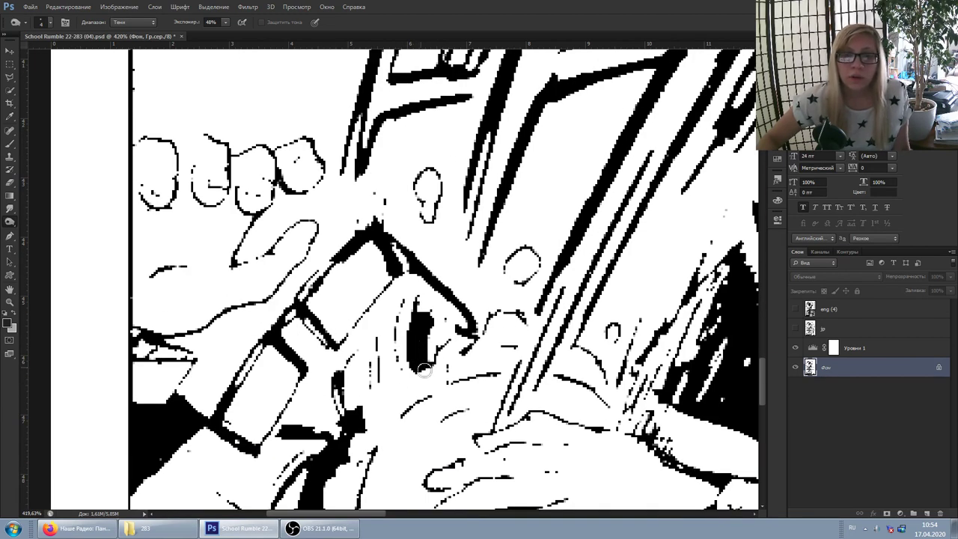
pyautogui.scroll(-2, 425, 371)
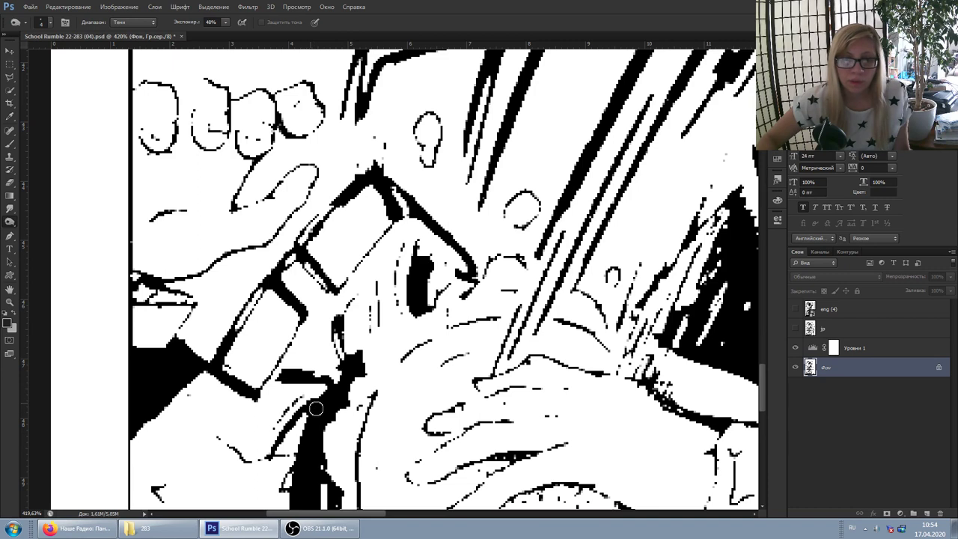
pyautogui.scroll(-3, 315, 408)
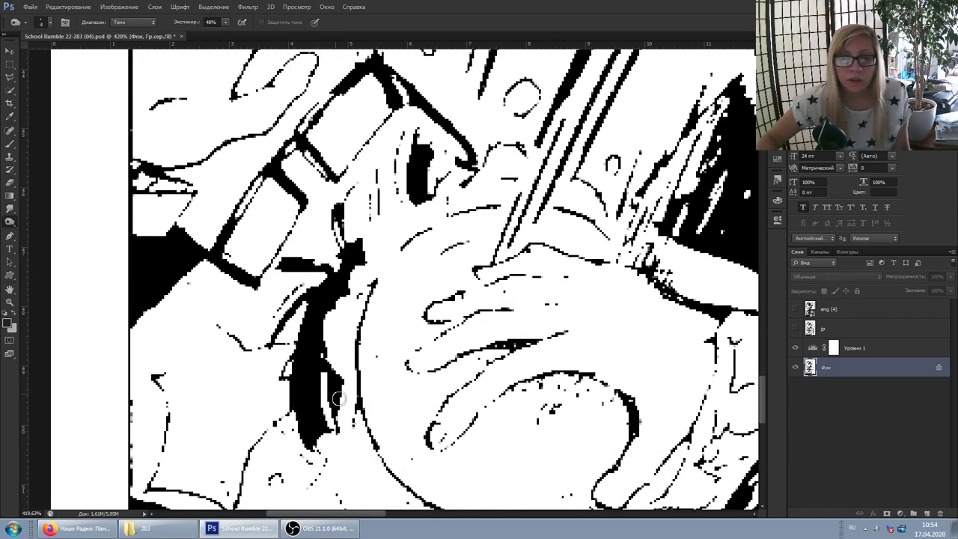
# - Burn the leftover light speck in the large black area along the page's lower edge to solid black
pyautogui.scroll(-5, 318, 362)
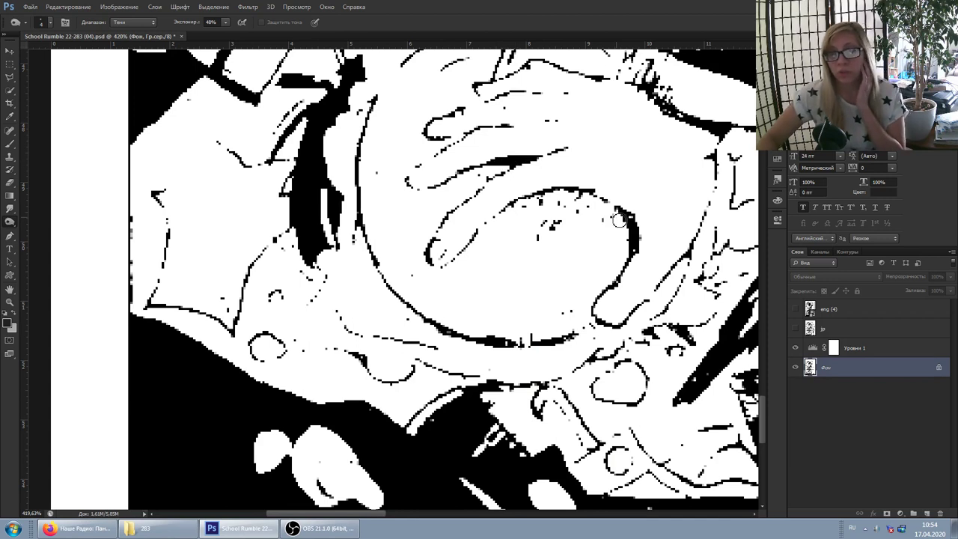
pyautogui.scroll(-1, 591, 294)
pyautogui.scroll(-1, 591, 294)
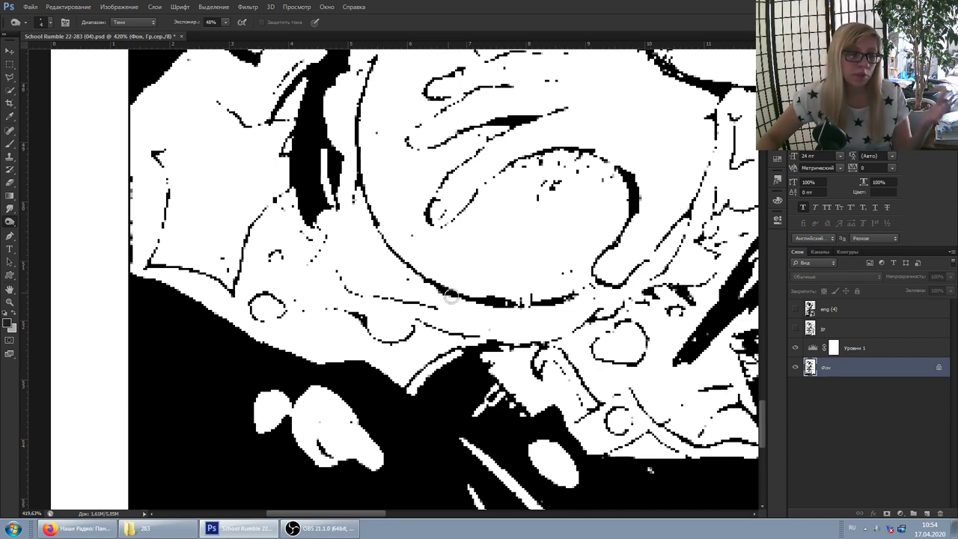
pyautogui.scroll(-2, 381, 385)
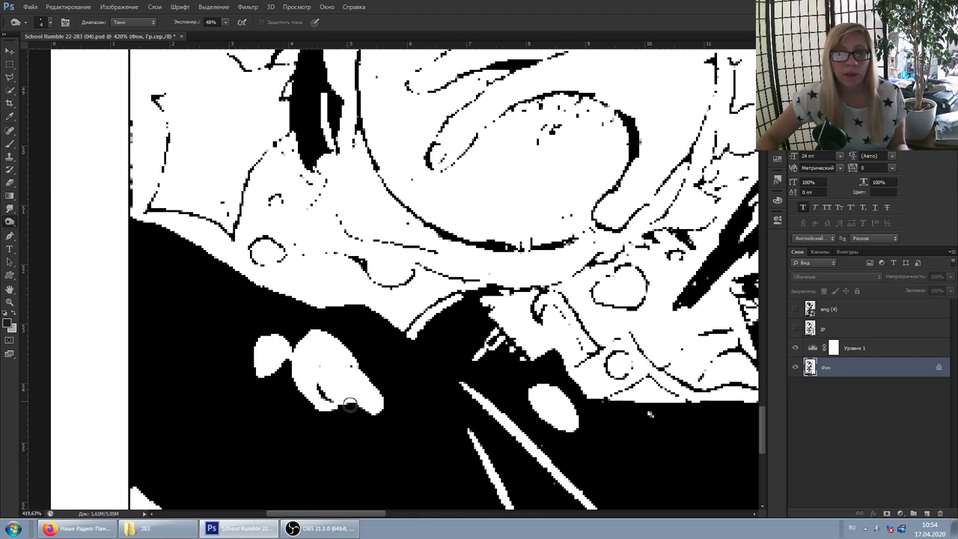
pyautogui.scroll(-2, 449, 433)
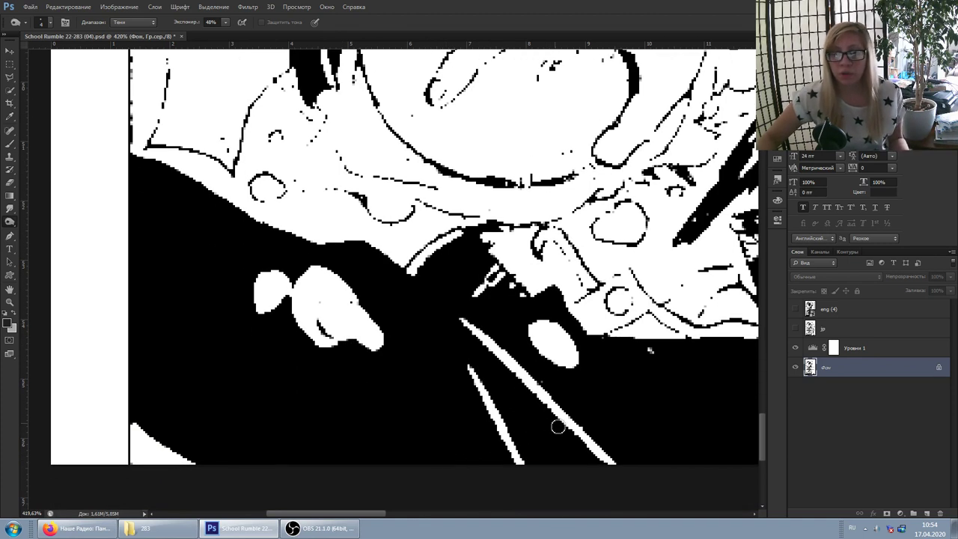
pyautogui.moveTo(667, 364); pyautogui.dragTo(667, 356)
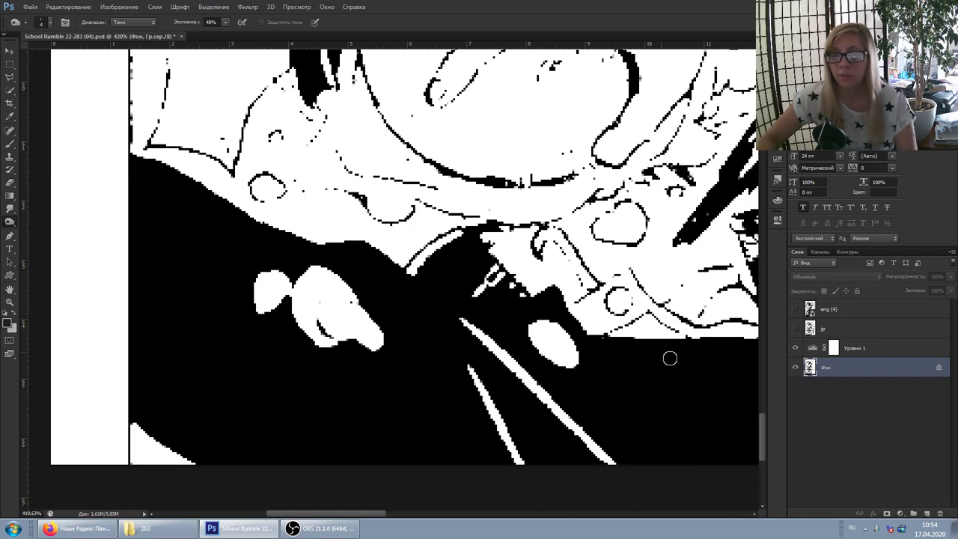
# - Burn out light specks along the lower part of the long diagonal stroke of the large sound-effect lettering
pyautogui.hscroll(12, 587, 346)
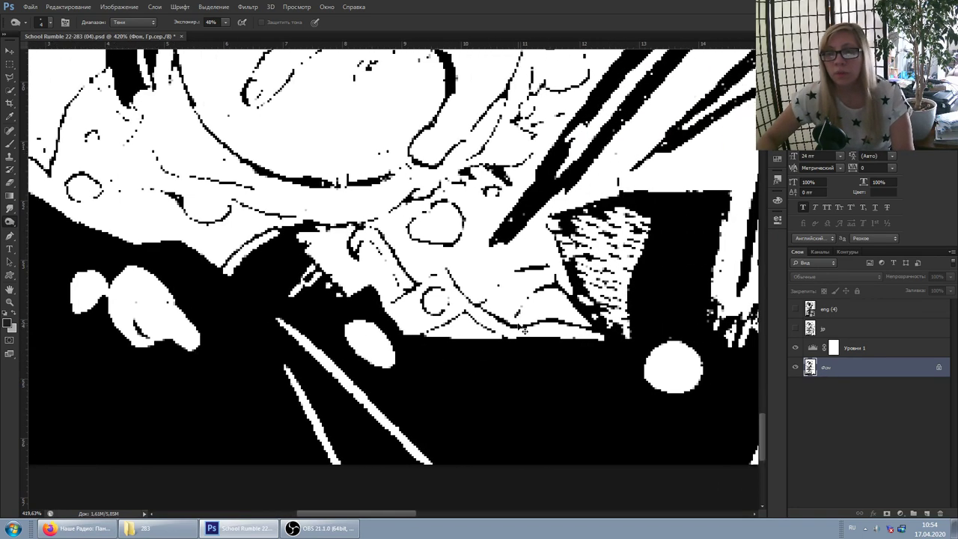
pyautogui.hscroll(2, 514, 330)
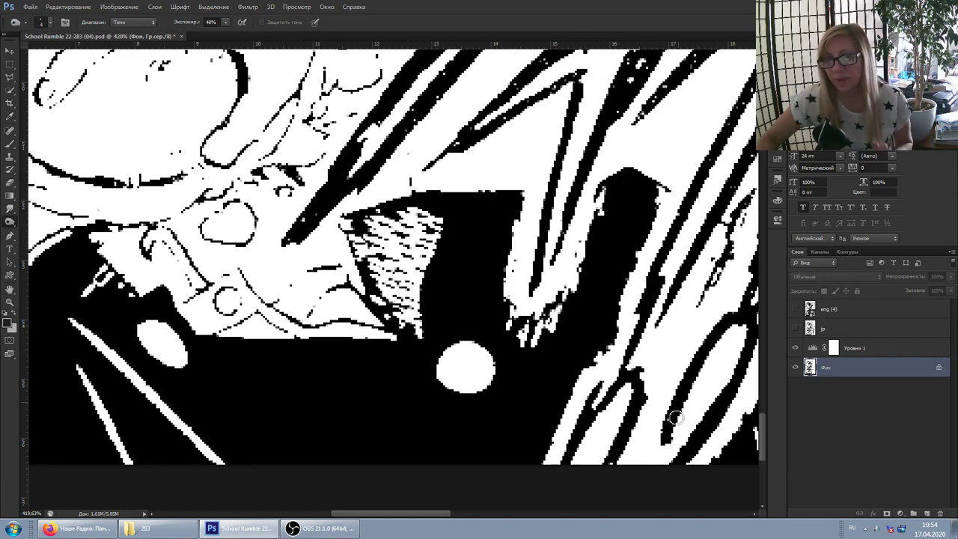
pyautogui.scroll(2, 345, 233)
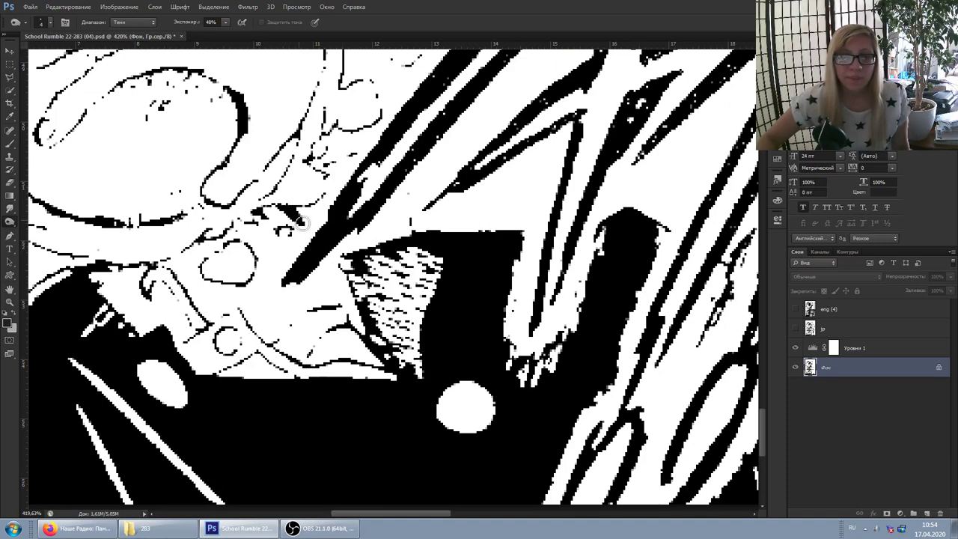
pyautogui.scroll(4, 292, 216)
pyautogui.scroll(1, 366, 217)
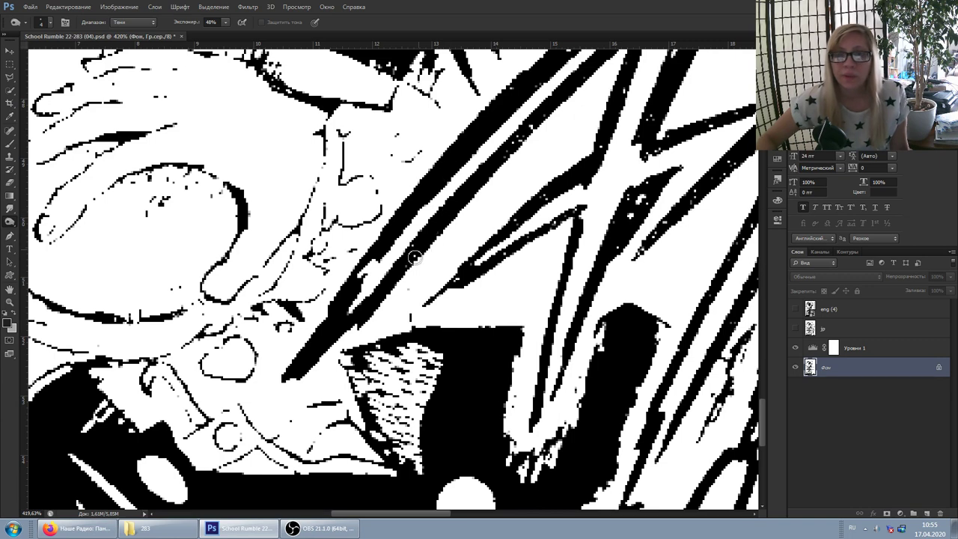
pyautogui.scroll(7, 509, 180)
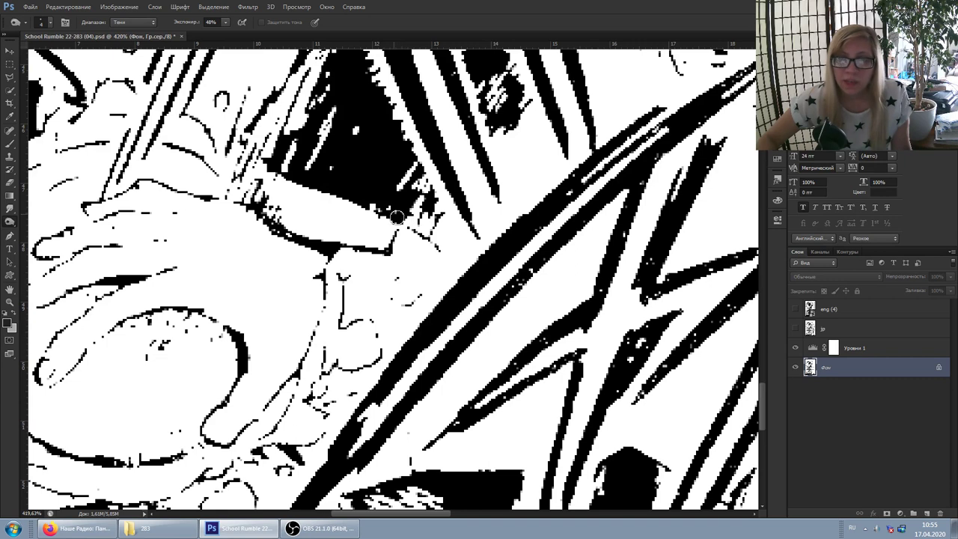
pyautogui.scroll(2, 404, 219)
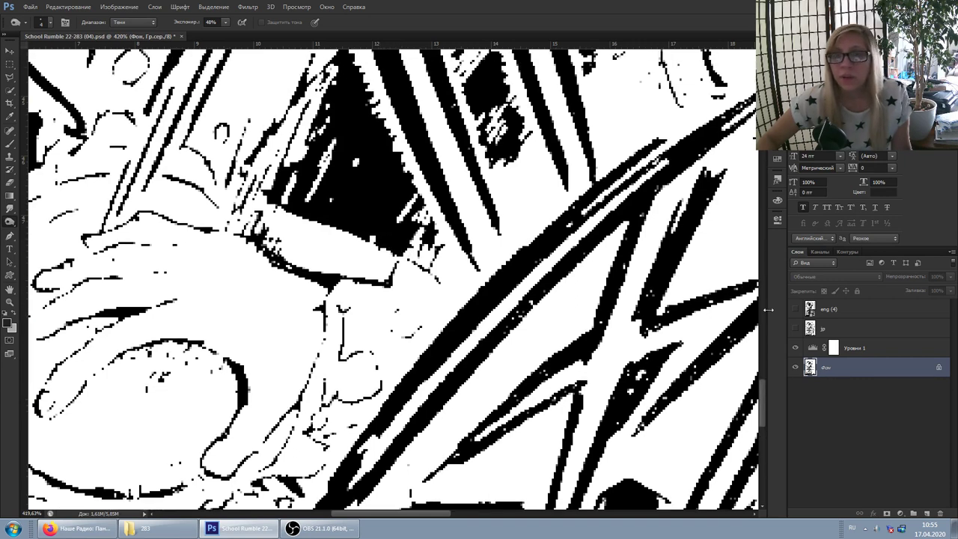
# - Compare the area with the Уровни 1 layer hidden and shown, and burn the rest of the long diagonal lettering stroke to solid black
pyautogui.click(794, 348)
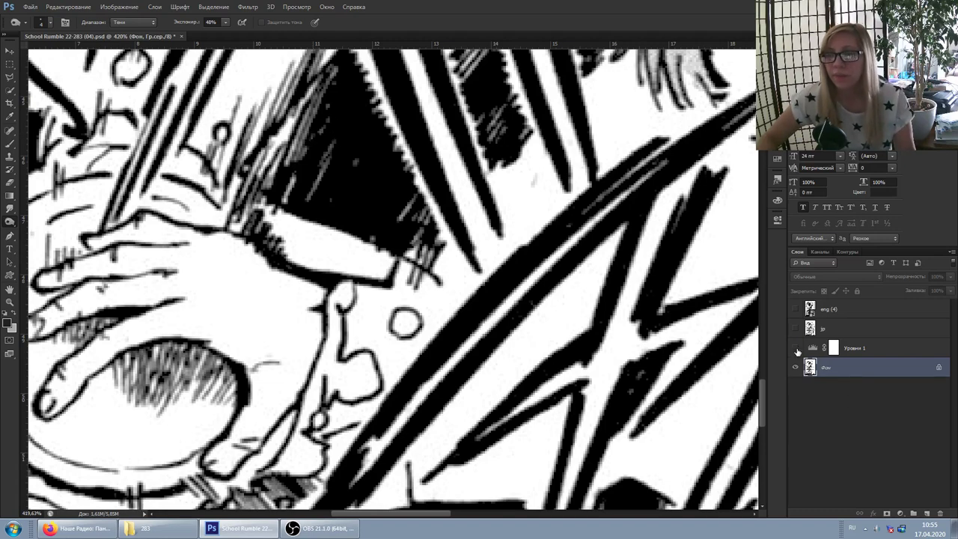
pyautogui.click(794, 348)
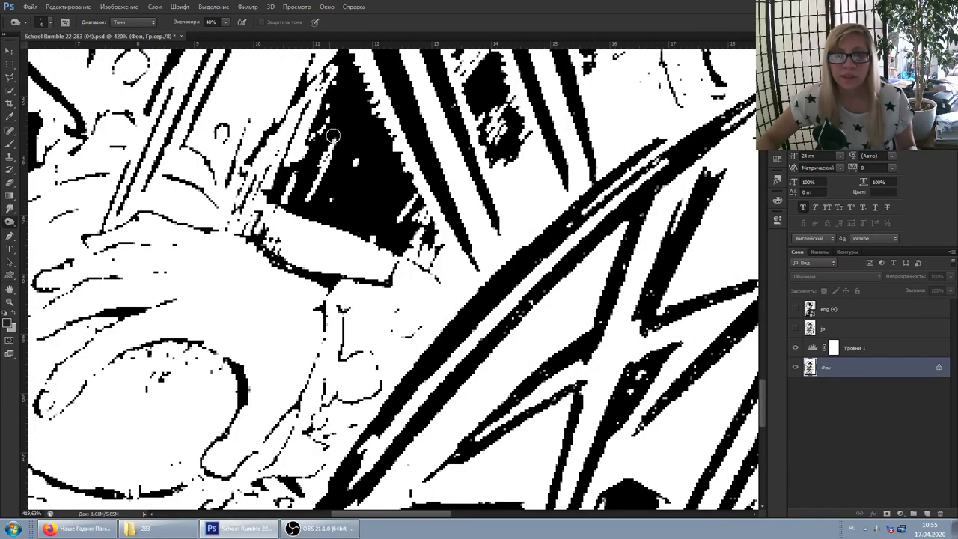
pyautogui.scroll(2, 318, 145)
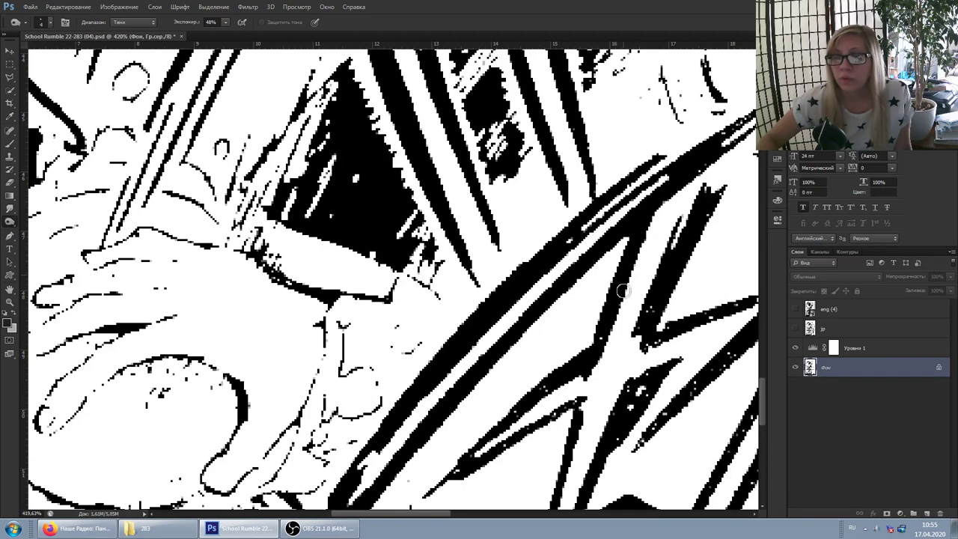
# - Examine the hatched shading and the upper lettering strokes with the Уровни 1 layer hidden and shown again
pyautogui.scroll(5, 436, 144)
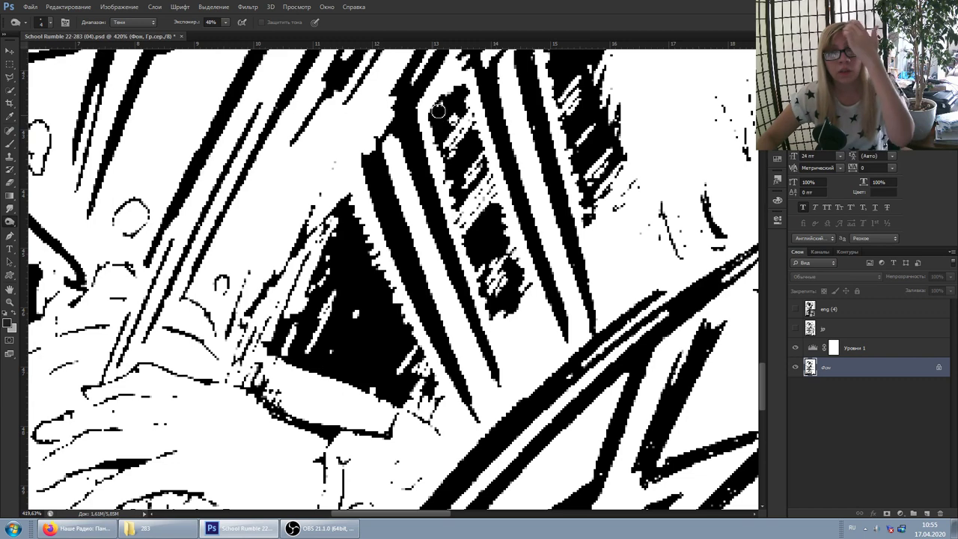
pyautogui.scroll(3, 535, 128)
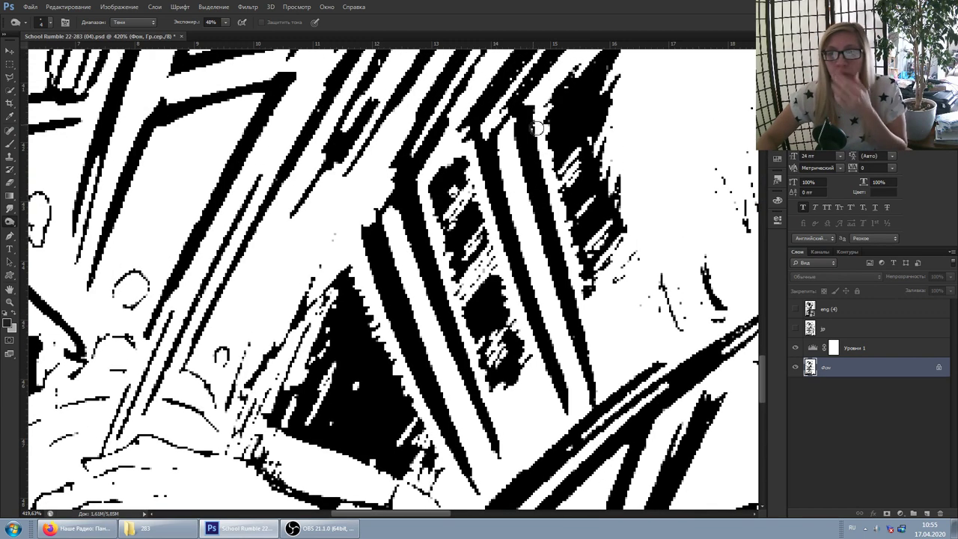
pyautogui.scroll(2, 574, 210)
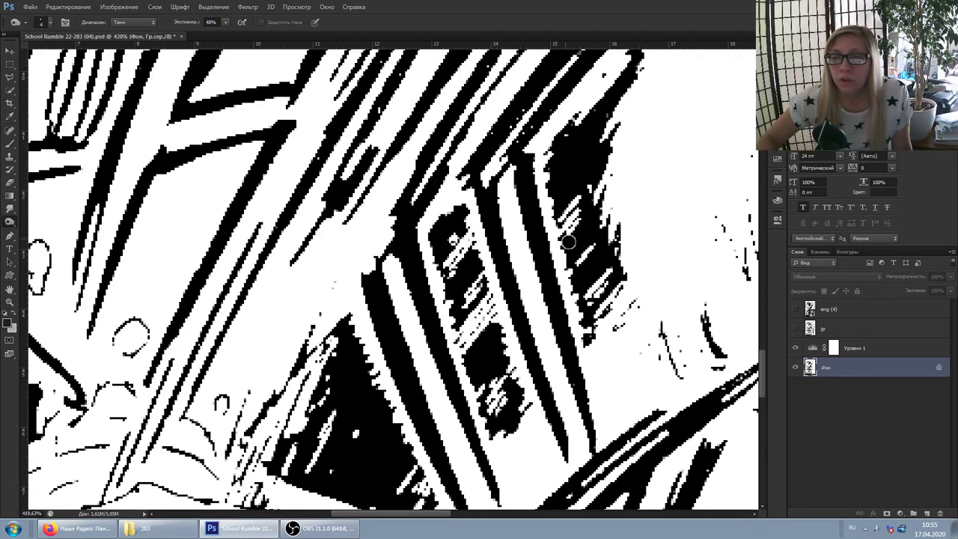
pyautogui.click(795, 347)
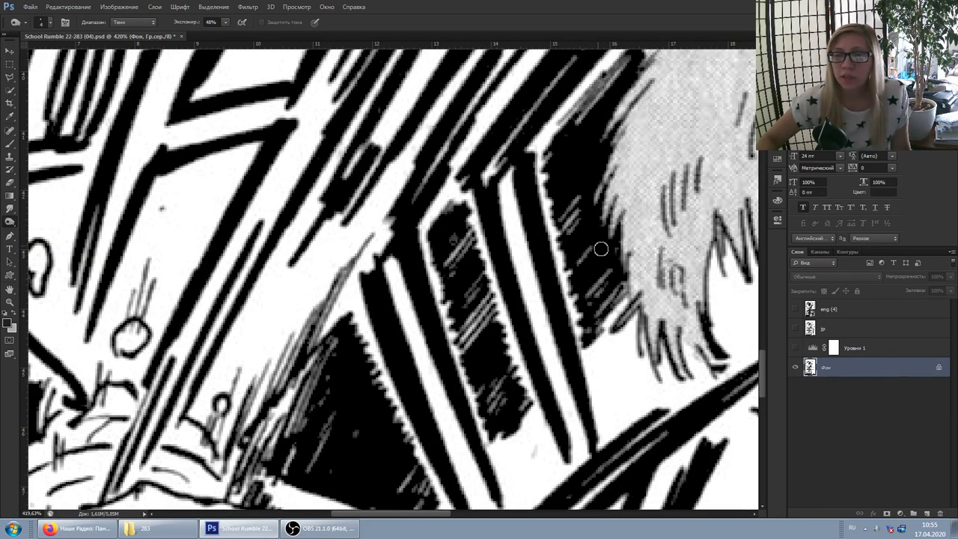
pyautogui.scroll(2, 585, 188)
pyautogui.scroll(3, 565, 197)
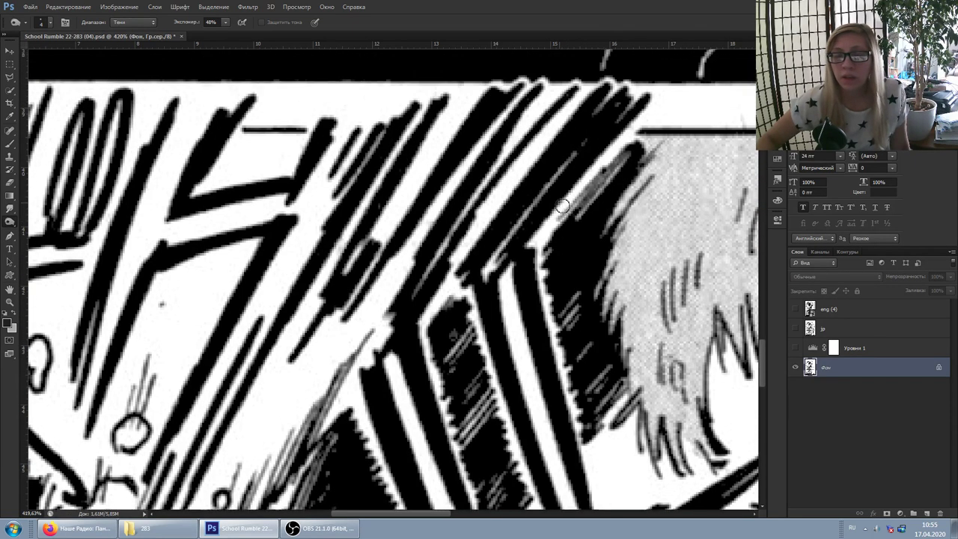
pyautogui.click(794, 348)
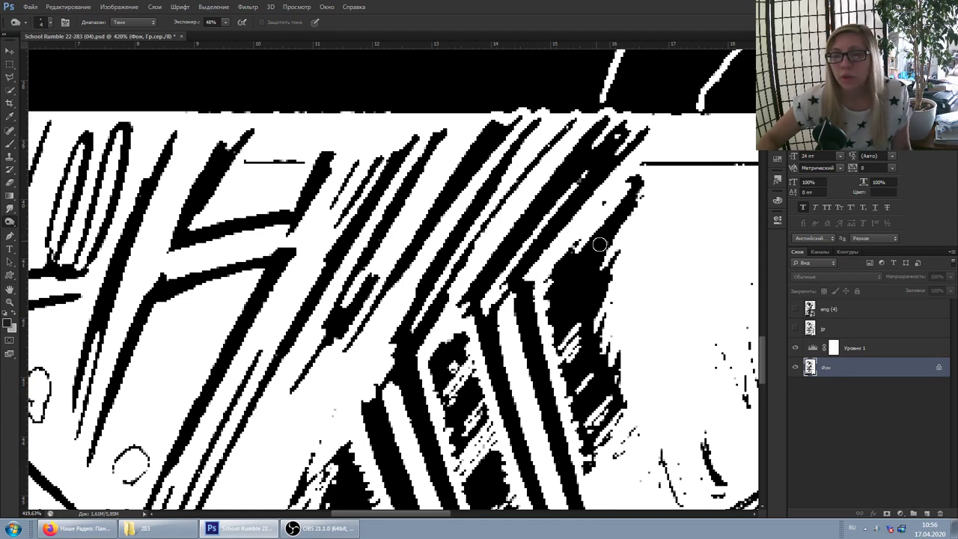
# - Burn the zigzag strokes of the large sound-effect lettering to solid black, and check the speckled patch with the Уровни 1 layer hidden
pyautogui.scroll(-10, 598, 254)
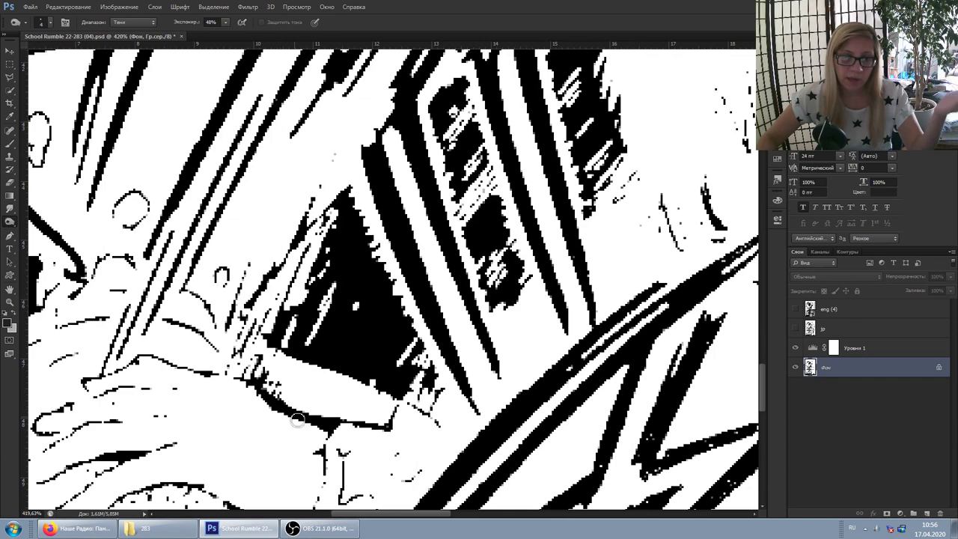
pyautogui.scroll(-2, 552, 414)
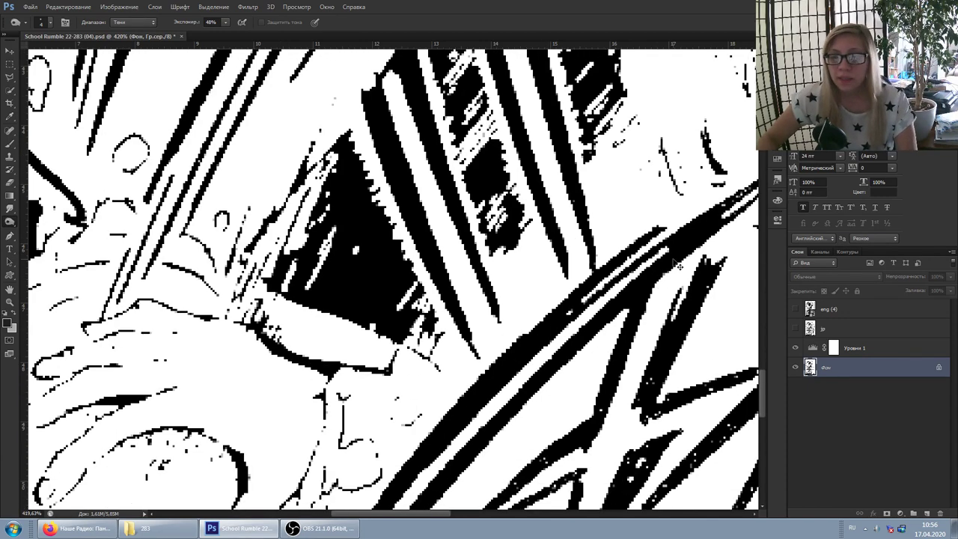
pyautogui.hscroll(4, 669, 258)
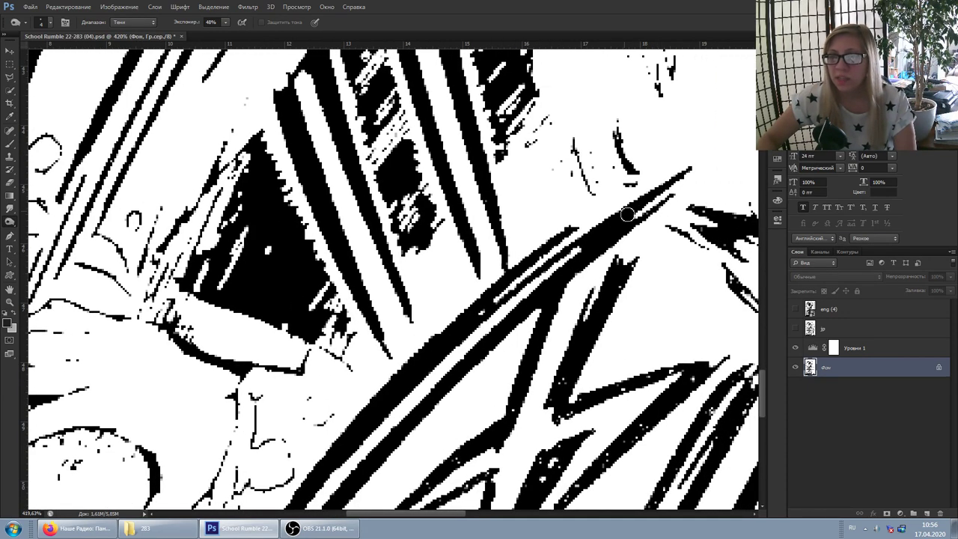
pyautogui.scroll(-1, 601, 269)
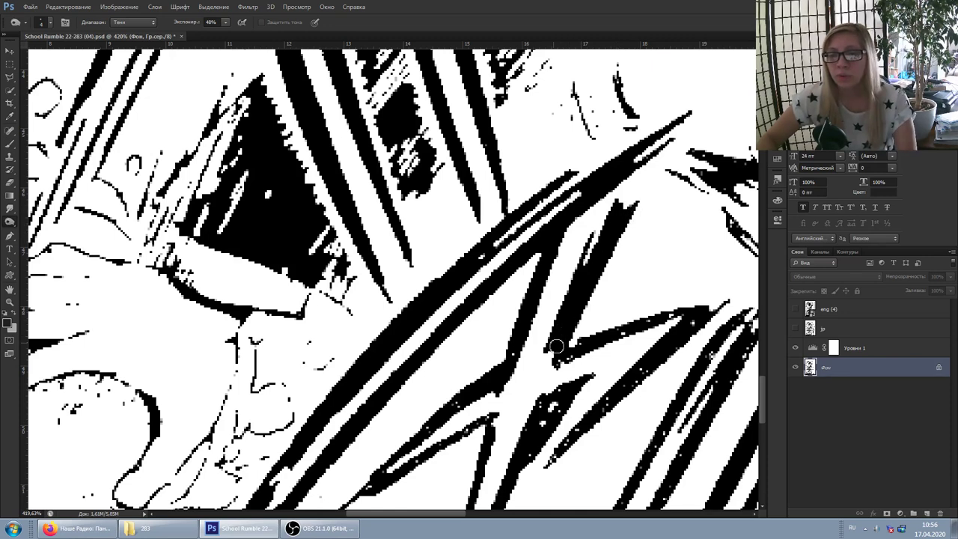
pyautogui.moveTo(561, 363); pyautogui.dragTo(582, 344)
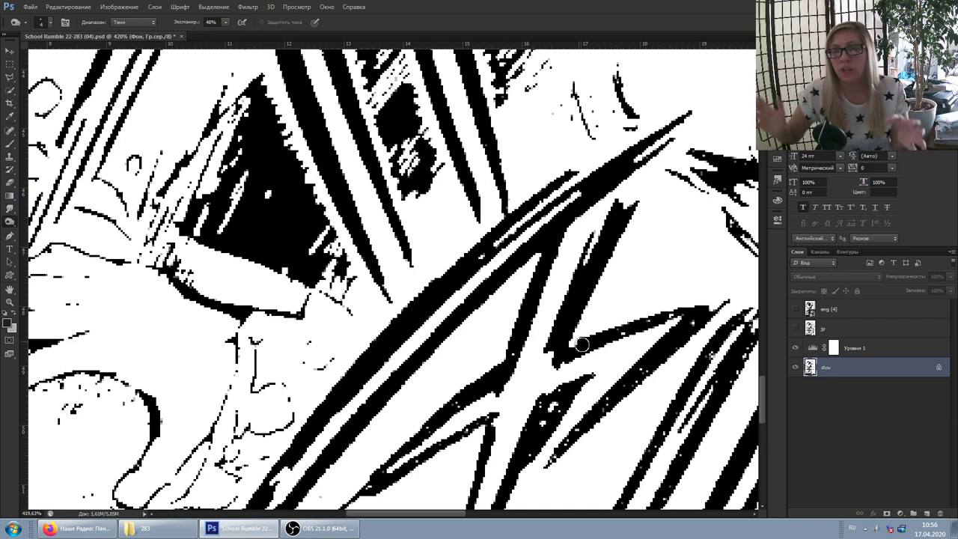
pyautogui.moveTo(582, 344)
pyautogui.mouseDown()
pyautogui.moveTo(688, 314)
pyautogui.moveTo(694, 320)
pyautogui.moveTo(675, 352)
pyautogui.moveTo(599, 410)
pyautogui.moveTo(616, 404)
pyautogui.moveTo(554, 463)
pyautogui.mouseUp()
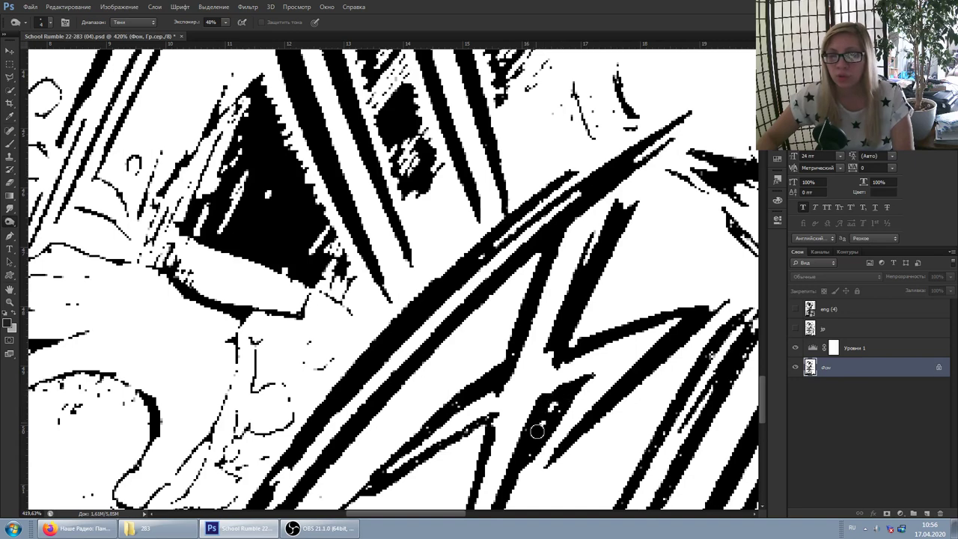
pyautogui.click(794, 348)
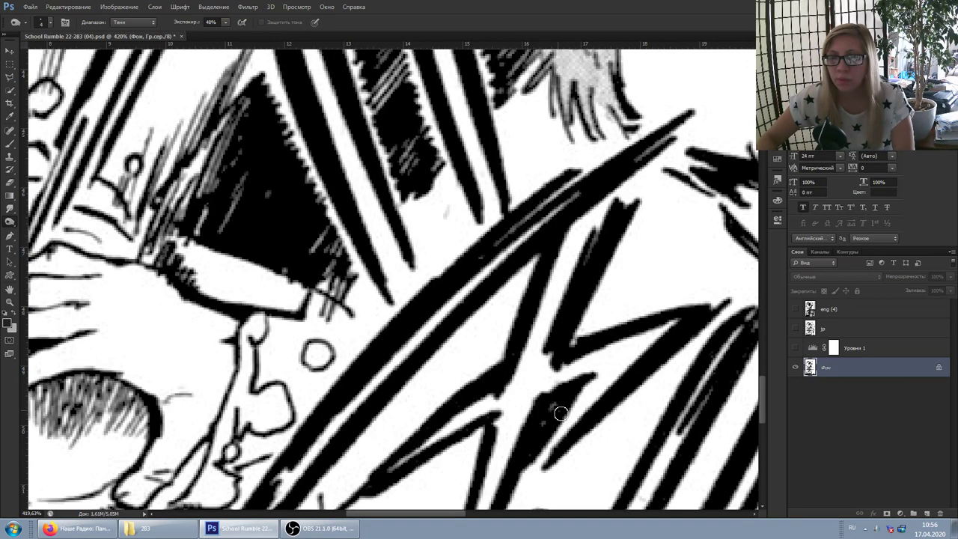
pyautogui.click(795, 347)
# - Burn out specks in the thick vertical shadow stroke on the face, and hide the Уровни 1 layer after comparing both views
pyautogui.hscroll(3, 584, 216)
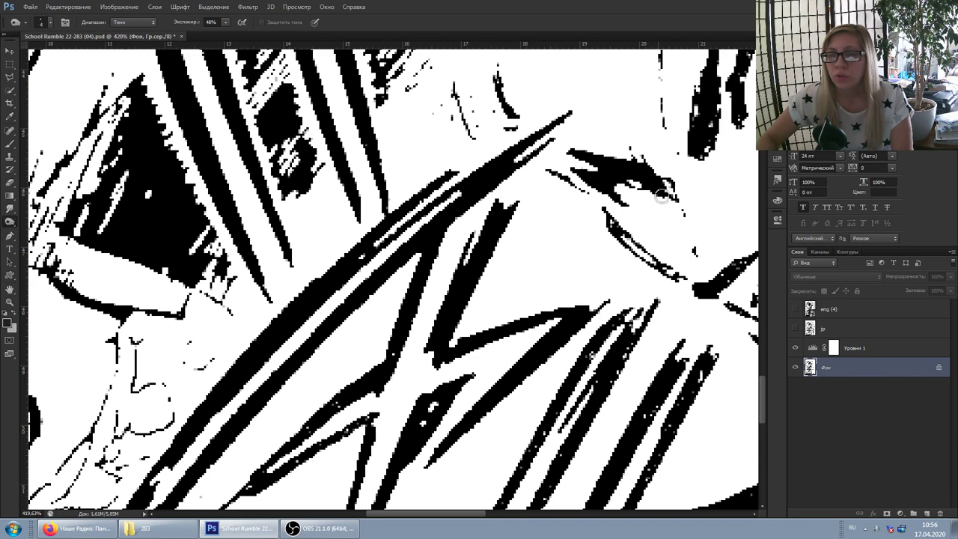
pyautogui.hscroll(3, 621, 233)
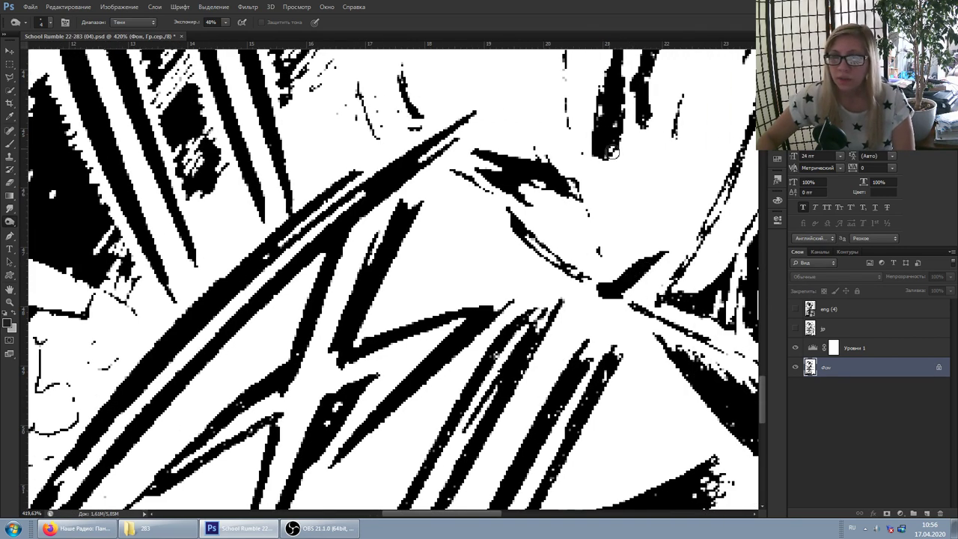
pyautogui.scroll(2, 618, 172)
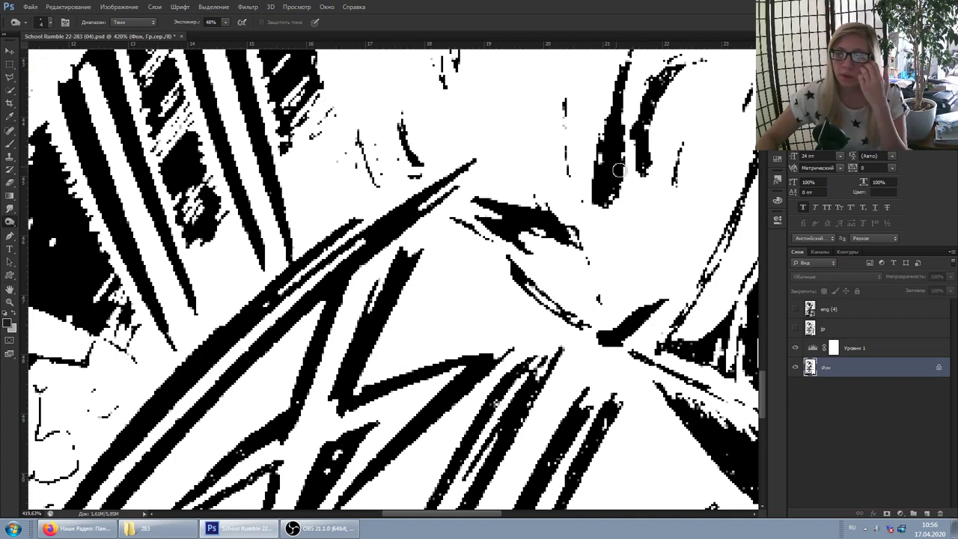
pyautogui.click(795, 348)
pyautogui.click(795, 348)
pyautogui.click(795, 347)
pyautogui.click(795, 348)
pyautogui.click(795, 348)
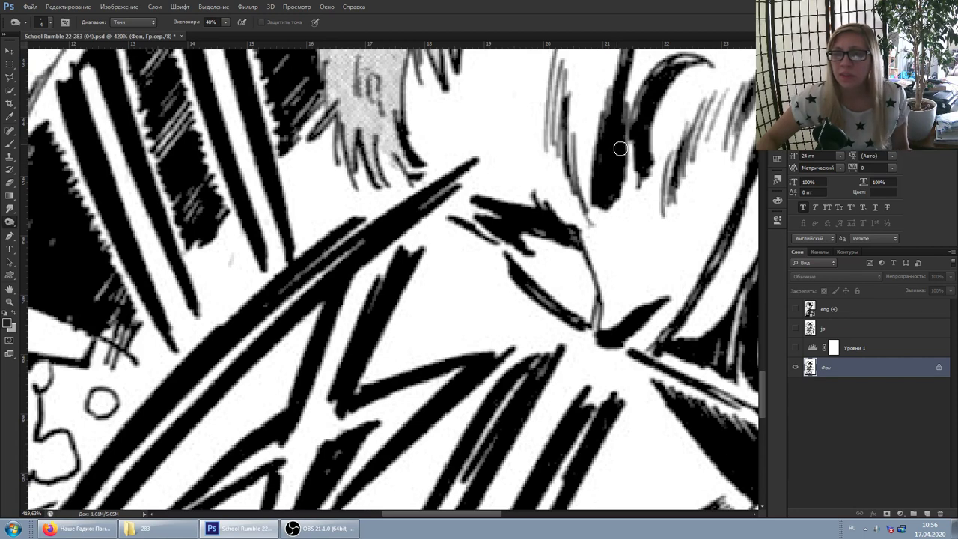
# - Burn the dark hair strands beside the face outline and the upper corner of the thick dark contour below them to solid black
pyautogui.scroll(2, 622, 157)
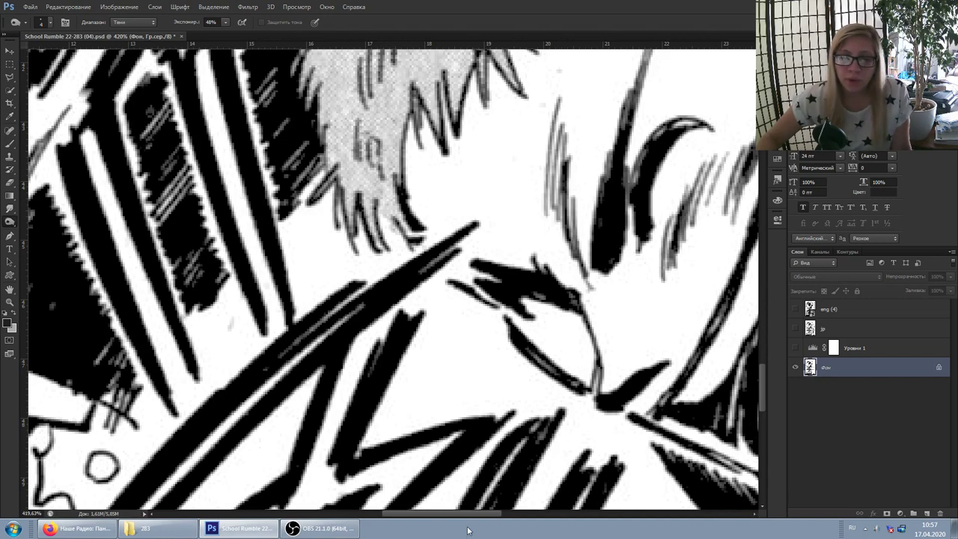
pyautogui.hscroll(6, 469, 519)
pyautogui.scroll(5, 534, 451)
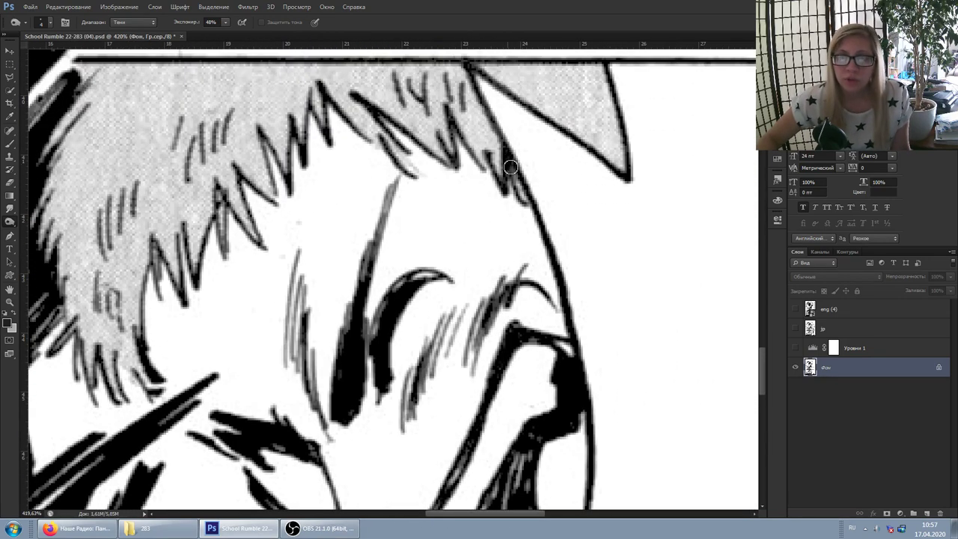
pyautogui.moveTo(510, 166)
pyautogui.mouseDown()
pyautogui.moveTo(509, 152)
pyautogui.moveTo(512, 176)
pyautogui.moveTo(512, 150)
pyautogui.mouseUp()
pyautogui.scroll(-2, 530, 276)
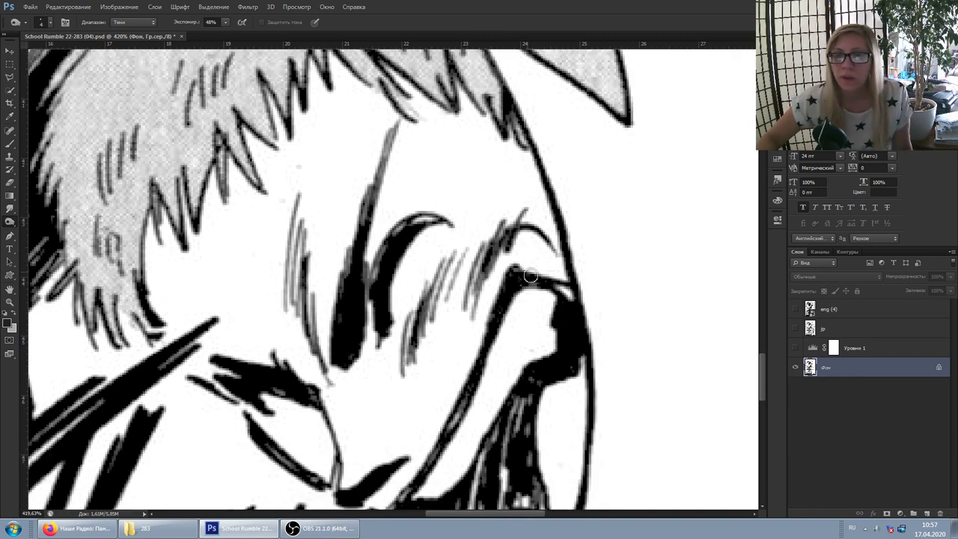
pyautogui.moveTo(507, 291)
pyautogui.mouseDown()
pyautogui.moveTo(557, 281)
pyautogui.moveTo(541, 284)
pyautogui.mouseUp()
pyautogui.moveTo(544, 292)
pyautogui.mouseDown()
pyautogui.moveTo(566, 306)
pyautogui.moveTo(528, 316)
pyautogui.moveTo(514, 309)
pyautogui.moveTo(496, 330)
pyautogui.moveTo(502, 307)
pyautogui.mouseUp()
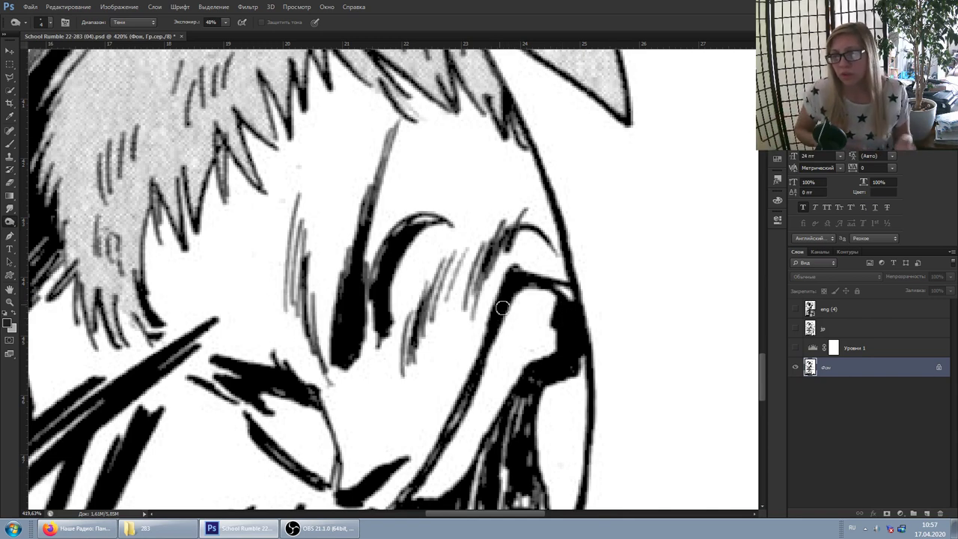
# - Burn the thick dark contour beside the face outline to solid black and check it with the Уровни 1 layer shown
pyautogui.moveTo(502, 307)
pyautogui.mouseDown()
pyautogui.moveTo(474, 394)
pyautogui.moveTo(559, 375)
pyautogui.mouseUp()
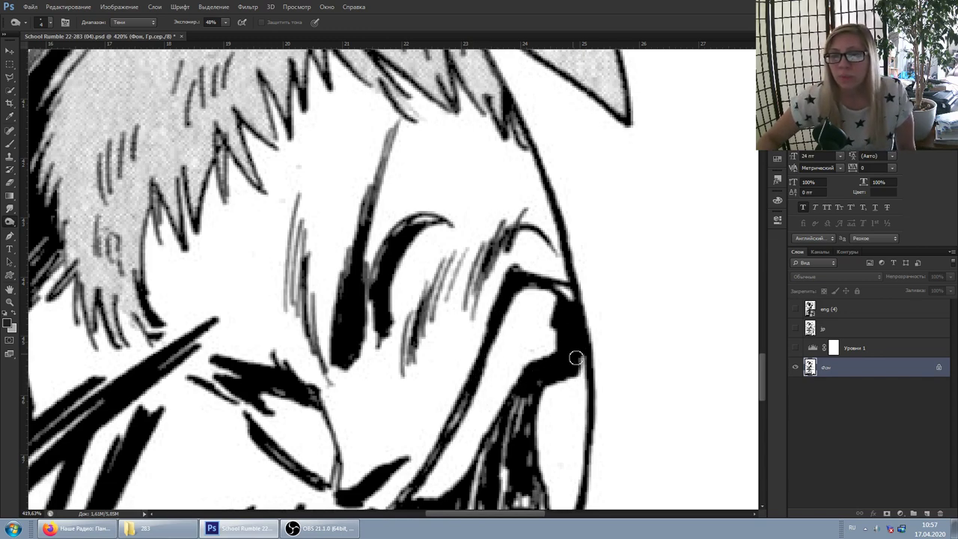
pyautogui.click(794, 347)
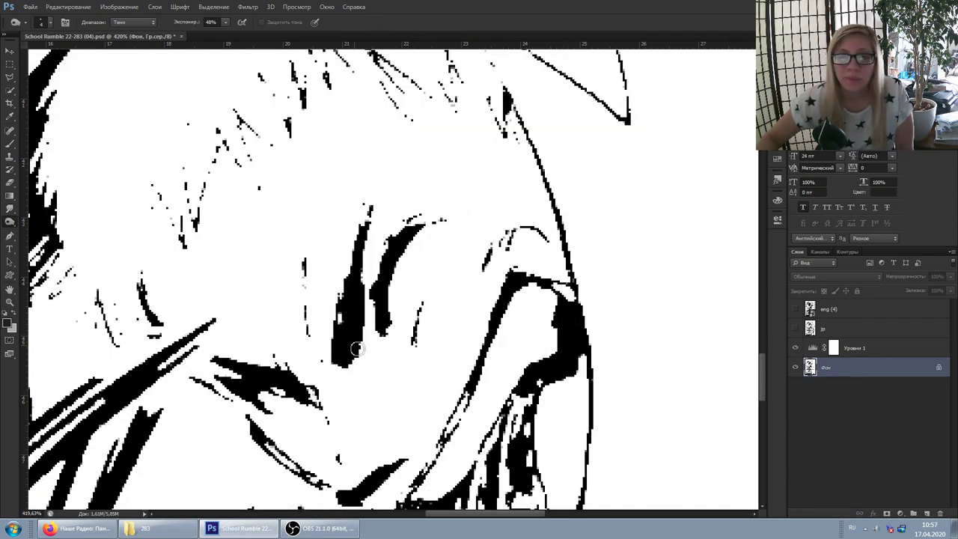
pyautogui.scroll(-5, 351, 342)
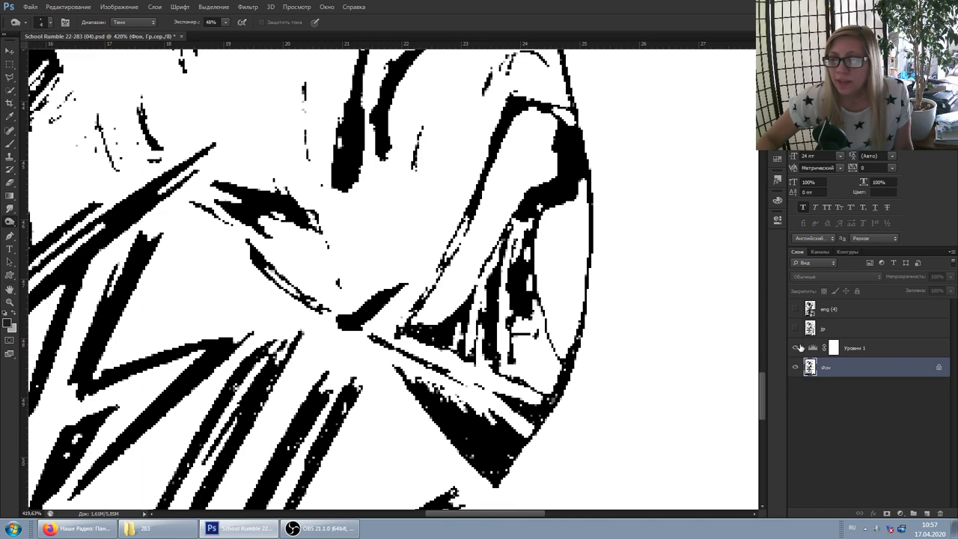
# - Hide the Уровни 1 layer and burn the black triangular area below the hatched folds and its adjoining outline to solid black
pyautogui.click(796, 347)
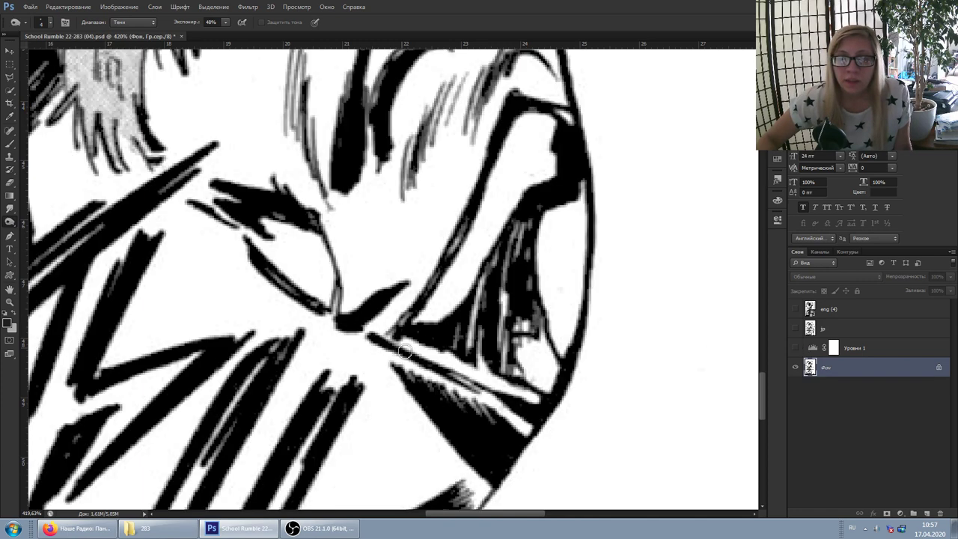
pyautogui.moveTo(430, 338)
pyautogui.mouseDown()
pyautogui.moveTo(464, 338)
pyautogui.moveTo(461, 350)
pyautogui.moveTo(497, 367)
pyautogui.moveTo(498, 306)
pyautogui.moveTo(500, 325)
pyautogui.moveTo(512, 330)
pyautogui.moveTo(516, 380)
pyautogui.moveTo(547, 407)
pyautogui.moveTo(527, 410)
pyautogui.moveTo(544, 421)
pyautogui.moveTo(585, 325)
pyautogui.moveTo(554, 366)
pyautogui.moveTo(486, 381)
pyautogui.moveTo(420, 363)
pyautogui.moveTo(438, 381)
pyautogui.moveTo(401, 339)
pyautogui.moveTo(429, 371)
pyautogui.moveTo(419, 343)
pyautogui.moveTo(440, 372)
pyautogui.moveTo(439, 361)
pyautogui.moveTo(488, 397)
pyautogui.moveTo(473, 377)
pyautogui.moveTo(515, 418)
pyautogui.moveTo(501, 438)
pyautogui.moveTo(455, 400)
pyautogui.moveTo(501, 438)
pyautogui.mouseUp()
pyautogui.scroll(-1, 439, 383)
pyautogui.scroll(-1, 440, 383)
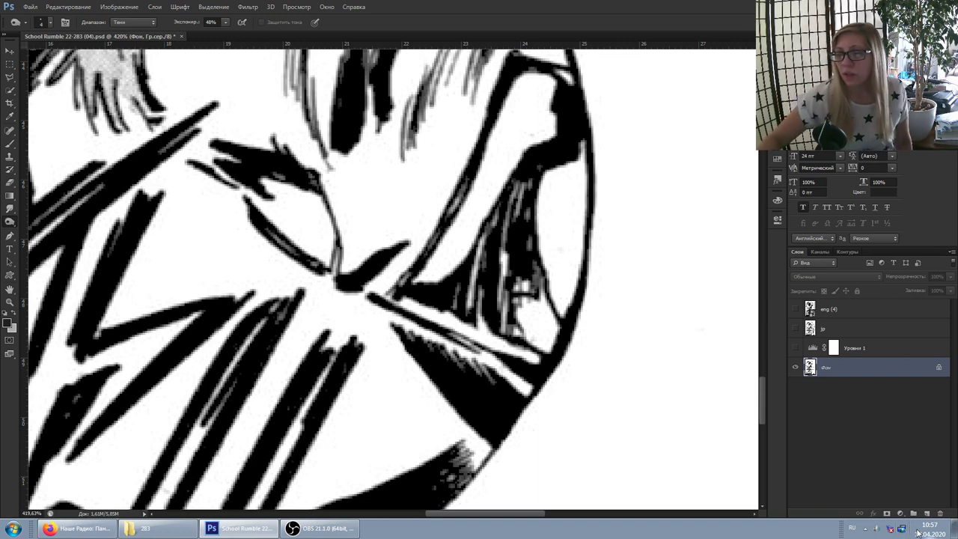
# - Switch to the file explorer and look through the volume folders 21 том and 22 том inside школьный переполох
pyautogui.moveTo(917, 532)
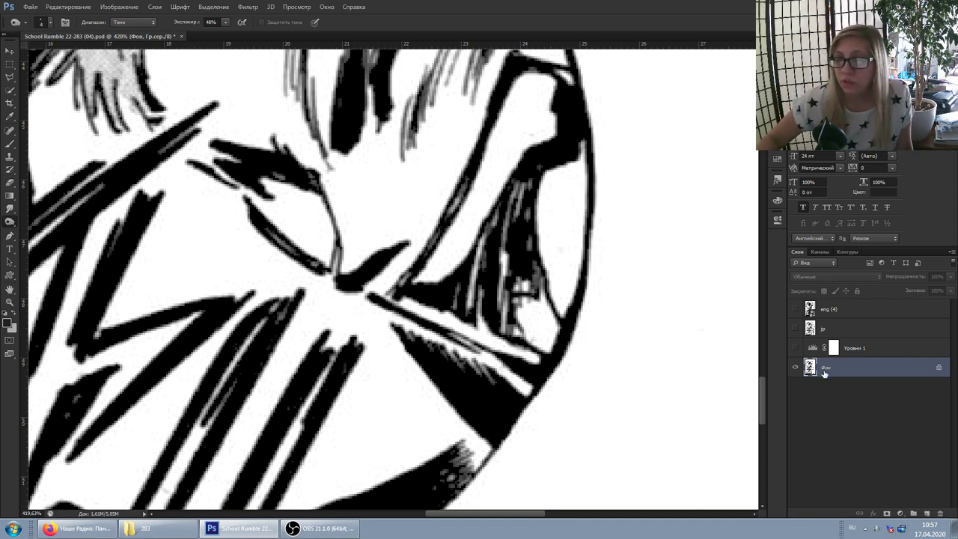
pyautogui.click(150, 528)
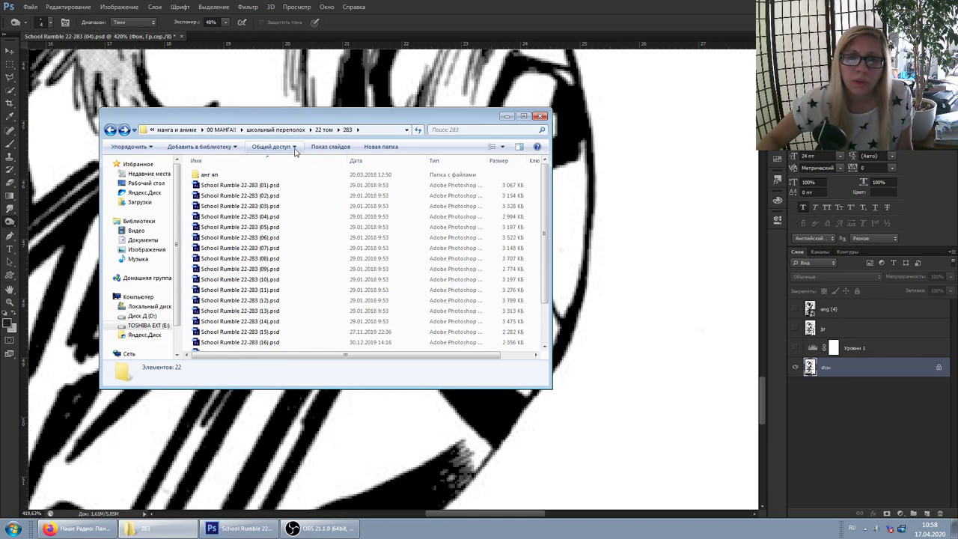
pyautogui.click(323, 130)
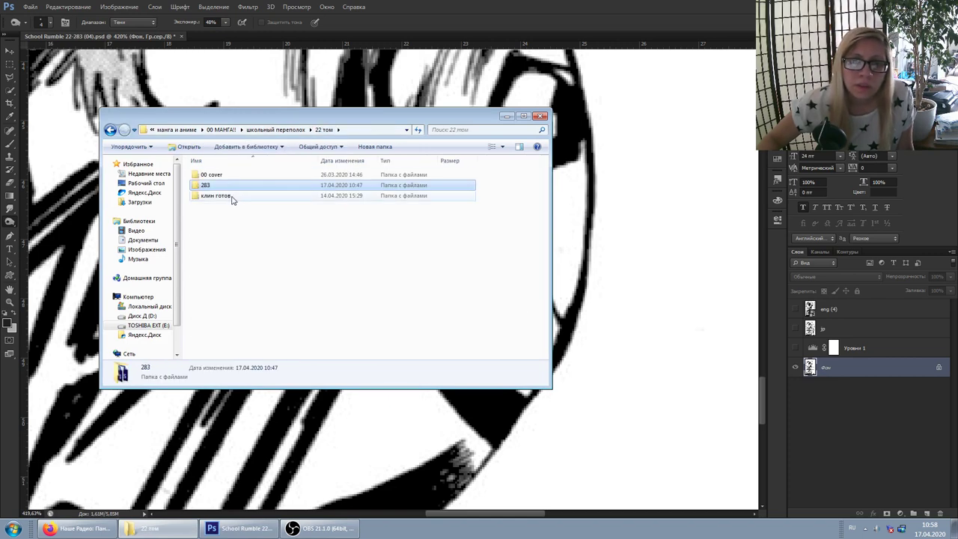
pyautogui.click(276, 129)
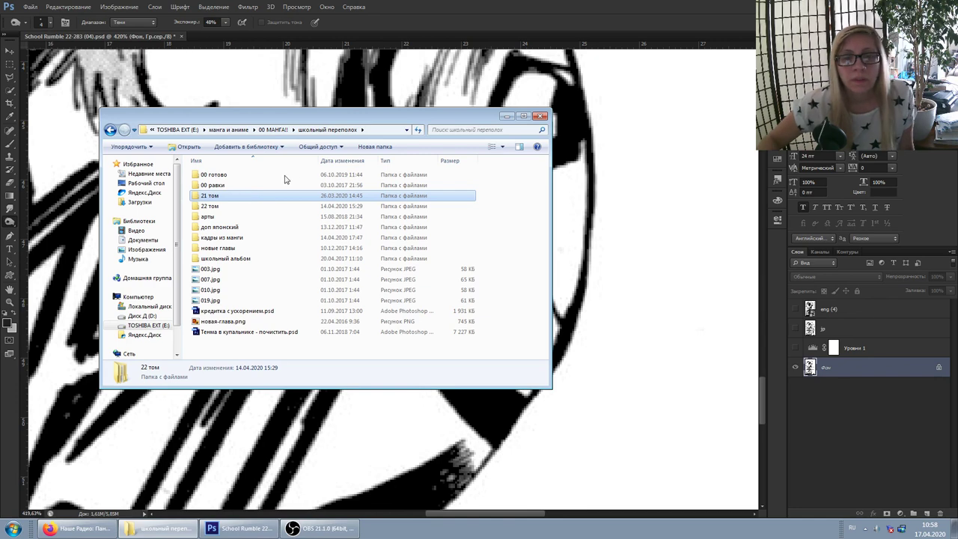
pyautogui.press('Return')
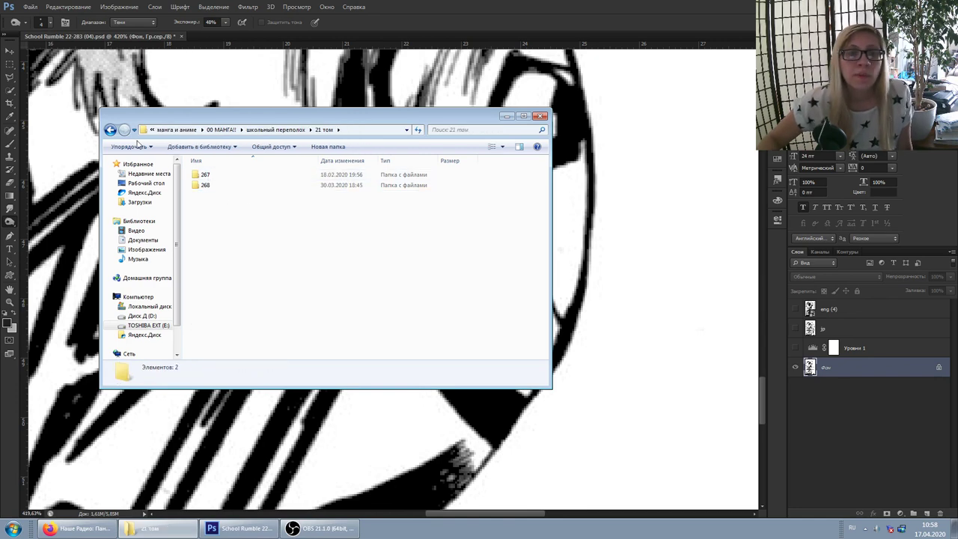
pyautogui.click(110, 130)
pyautogui.click(110, 130)
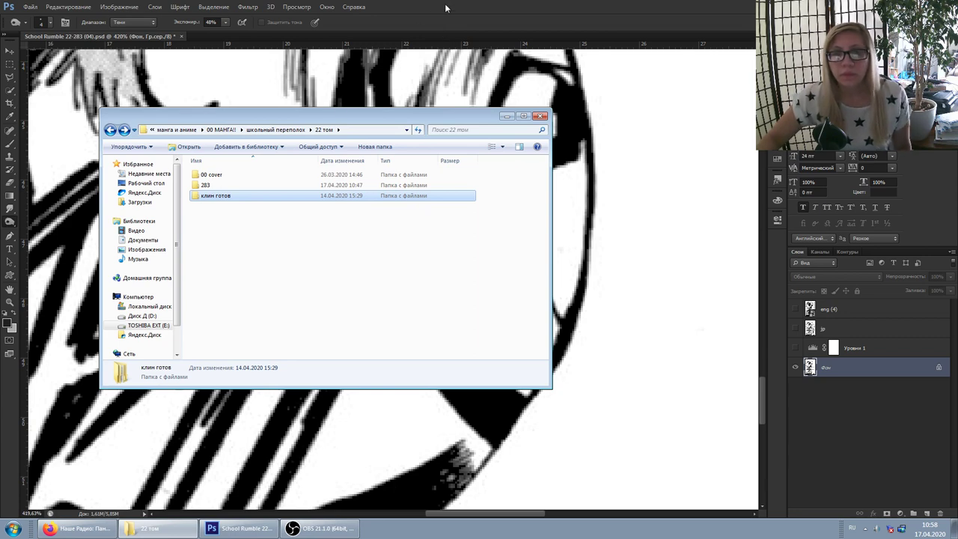
# - Look over the page files in folder 283 and the chapter folders inside 21 том
pyautogui.doubleClick(221, 184)
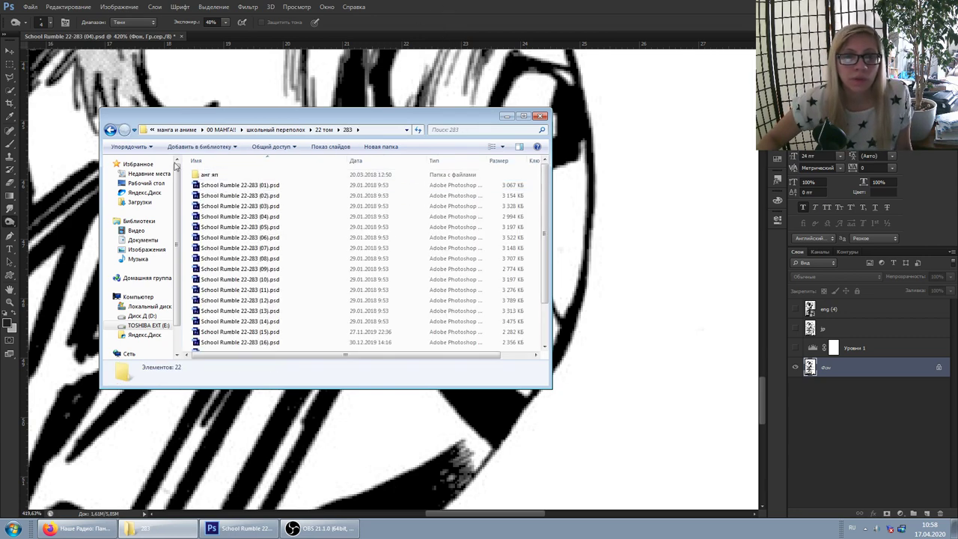
pyautogui.click(110, 131)
pyautogui.click(124, 130)
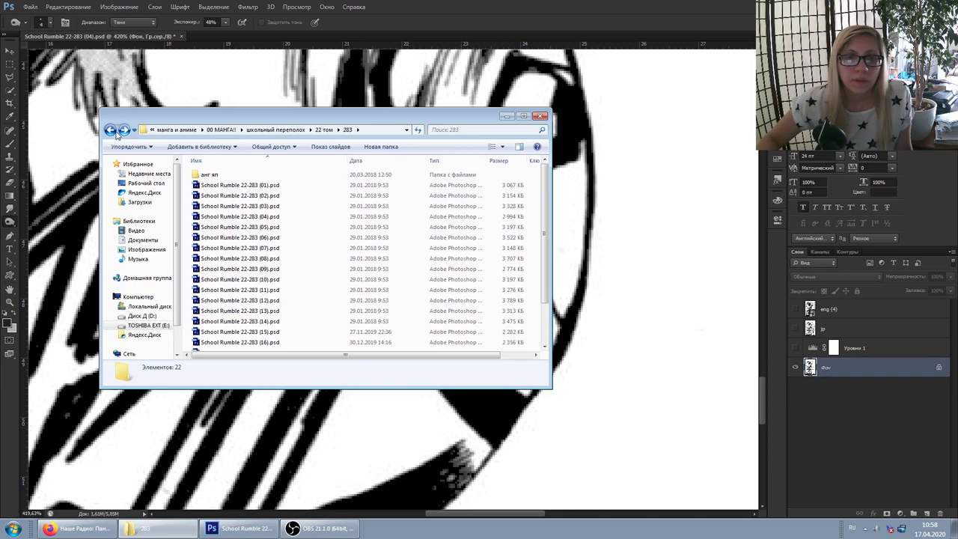
pyautogui.click(306, 130)
pyautogui.doubleClick(210, 196)
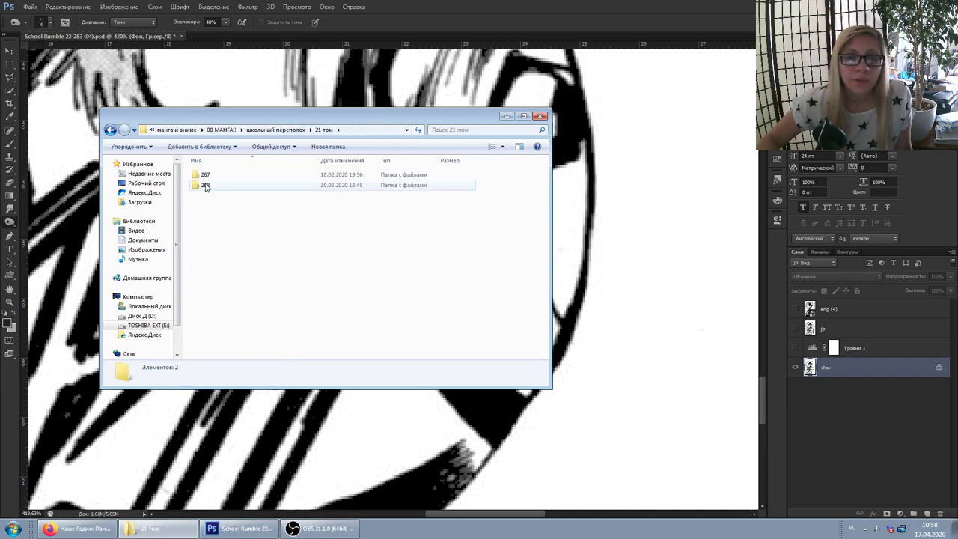
pyautogui.click(207, 189)
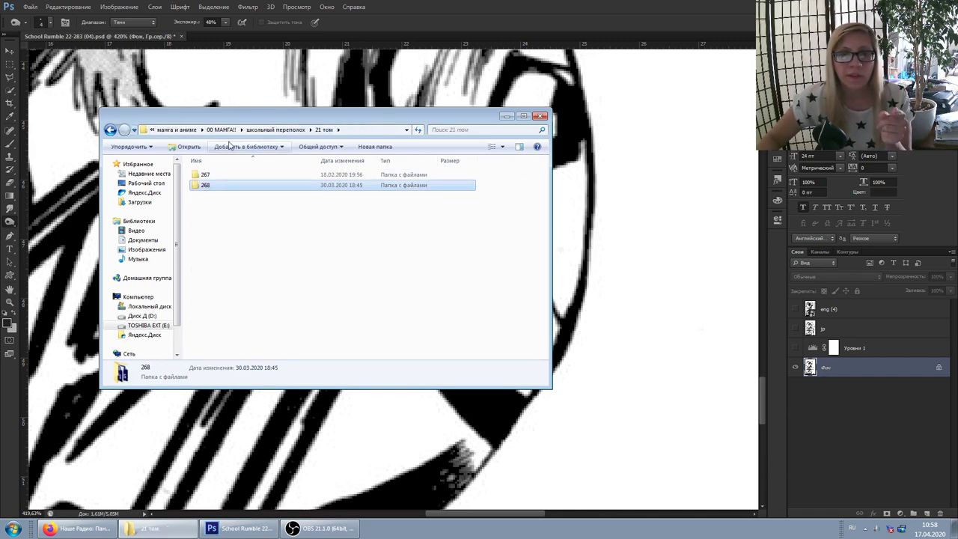
pyautogui.click(276, 130)
# - Review chapter folders 270 to 276 in the клин готов folder of 22 том, and return to Photoshop
pyautogui.doubleClick(213, 206)
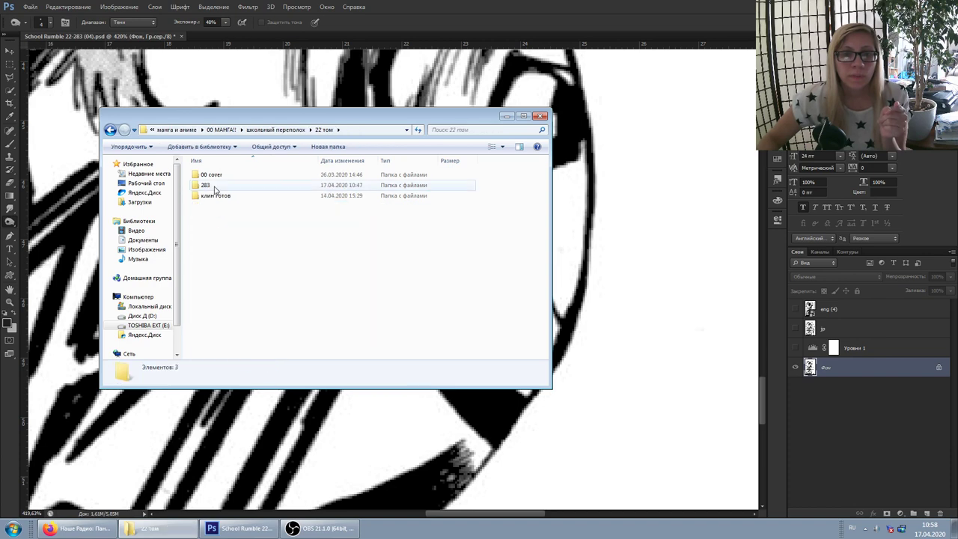
pyautogui.doubleClick(217, 194)
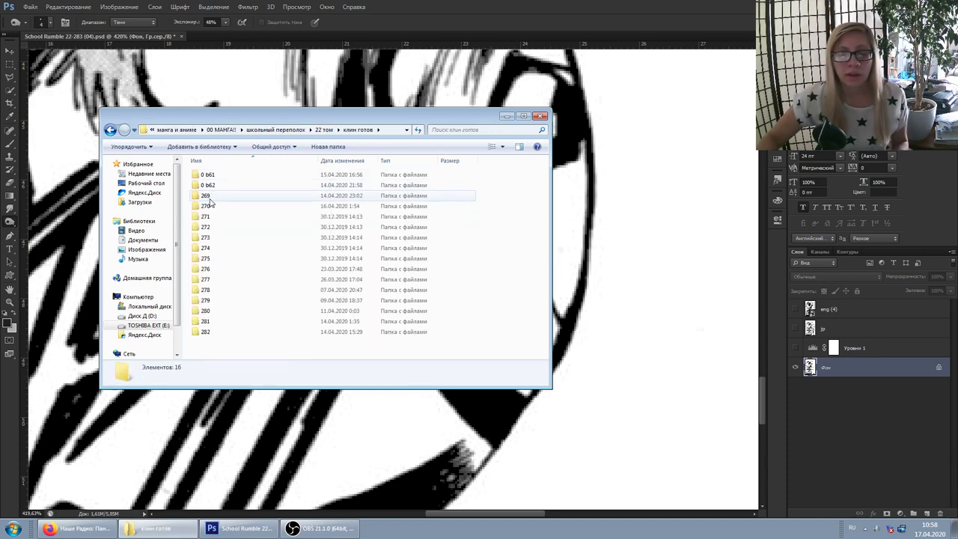
pyautogui.click(205, 258)
pyautogui.keyDown('shift'); pyautogui.click(211, 207); pyautogui.keyUp('shift')
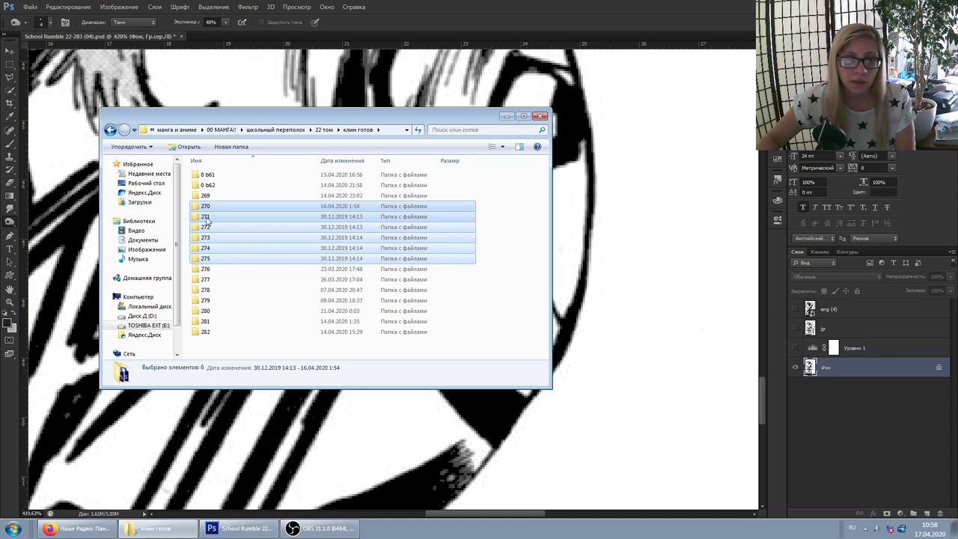
pyautogui.click(211, 271)
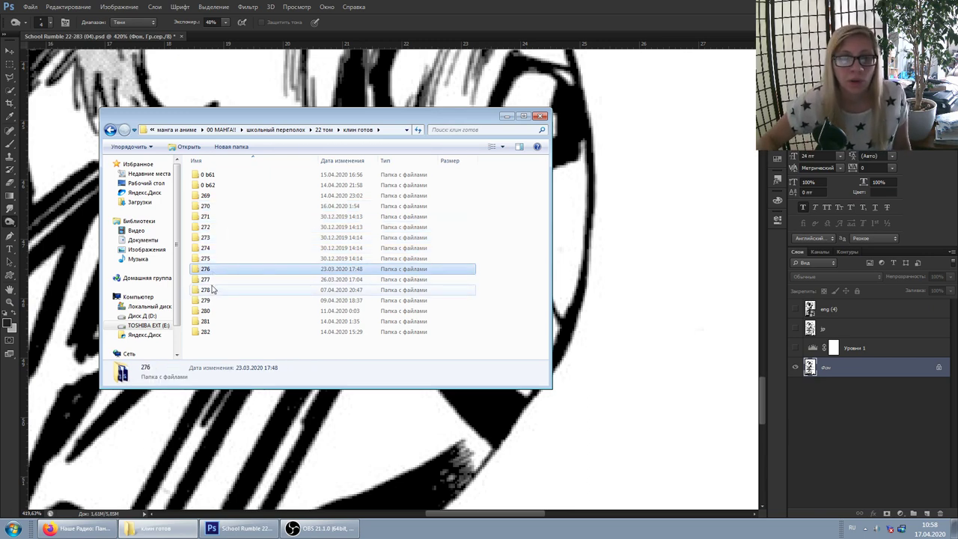
pyautogui.click(109, 131)
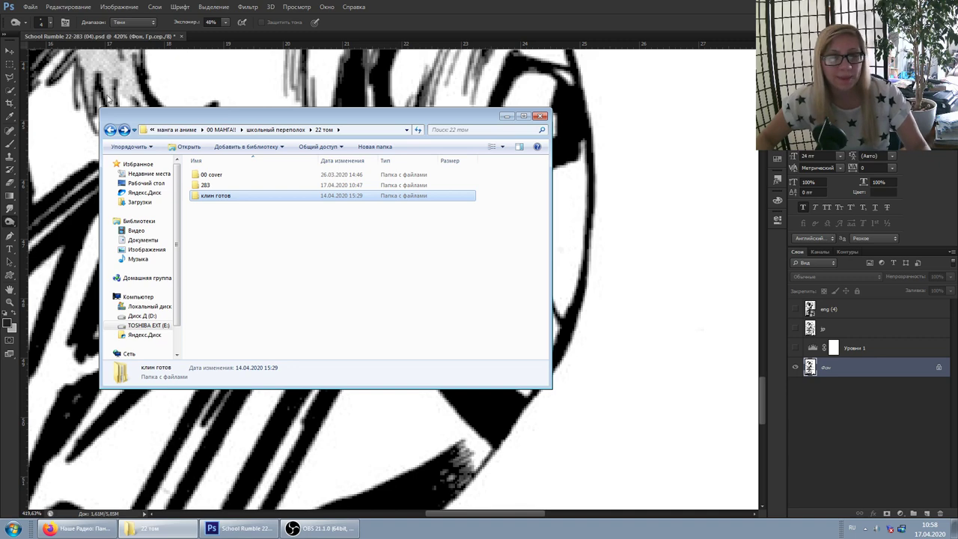
pyautogui.click(110, 131)
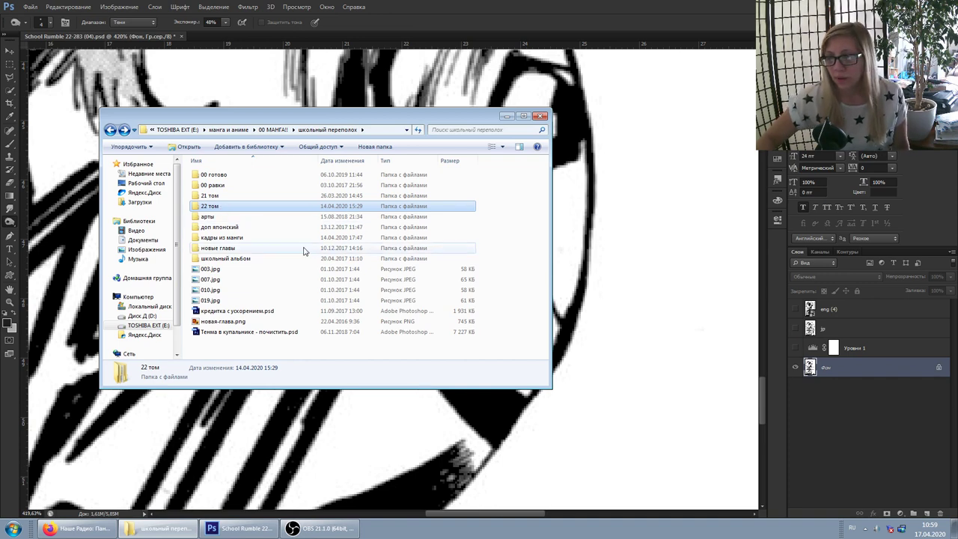
pyautogui.click(529, 87)
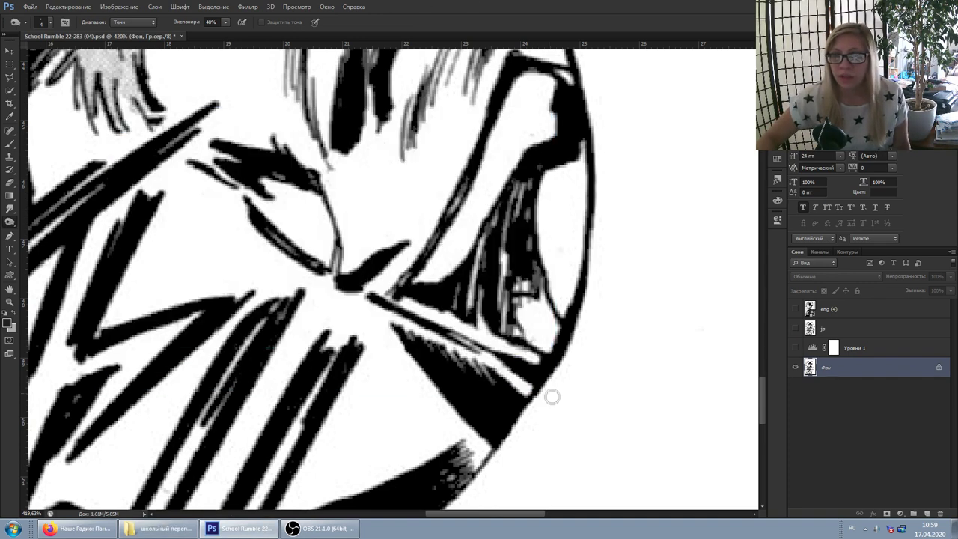
# - Show the Уровни 1 layer and burn out the specks in the lettering's long diagonal and zigzag strokes
pyautogui.click(795, 348)
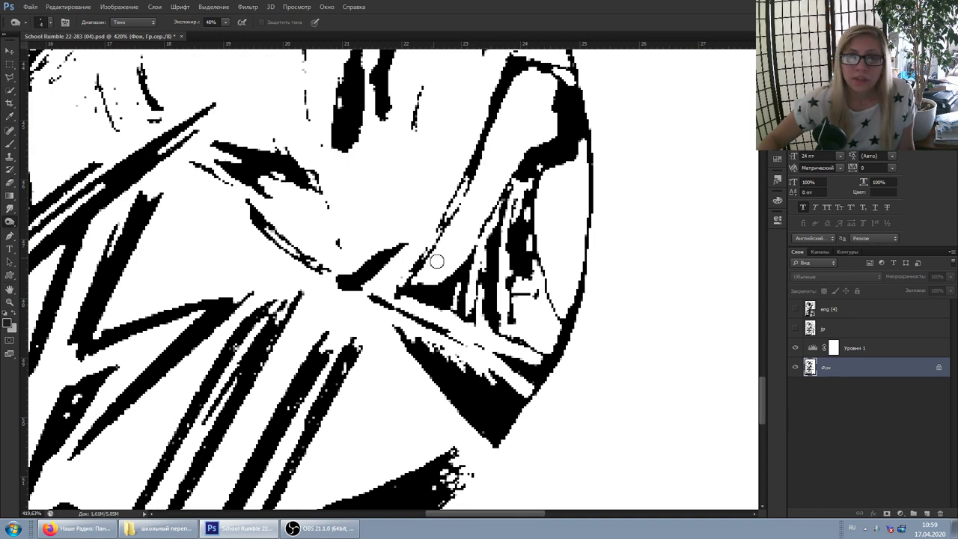
pyautogui.scroll(-2, 308, 316)
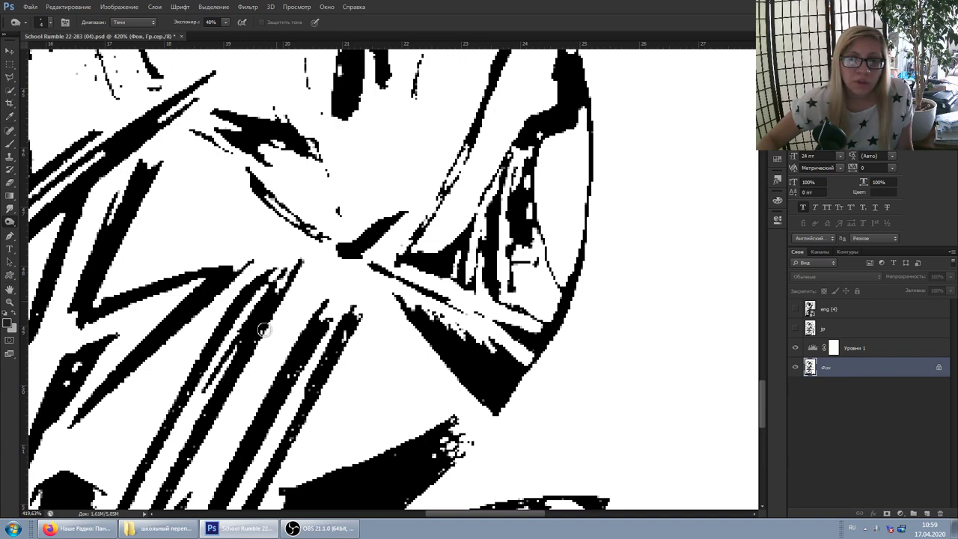
pyautogui.scroll(-3, 246, 344)
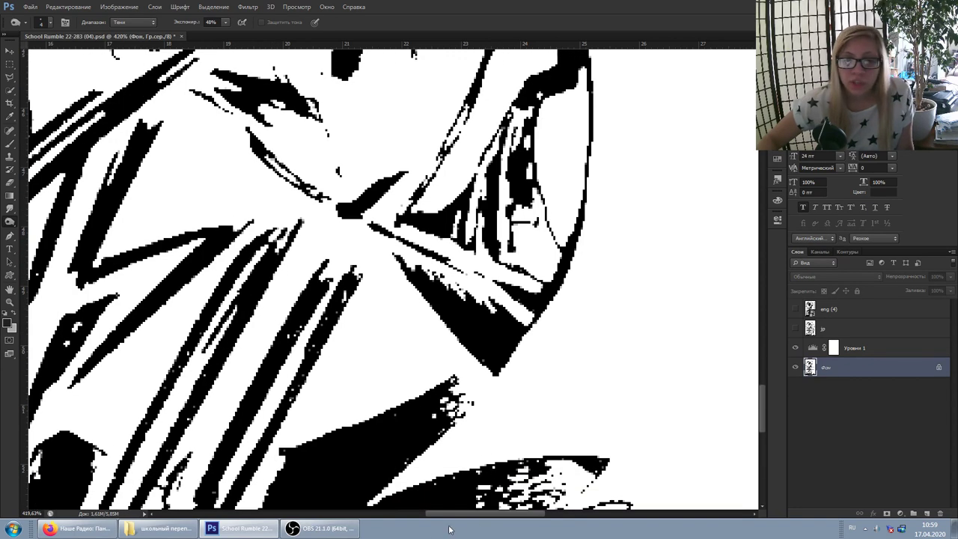
pyautogui.hscroll(-4, 508, 516)
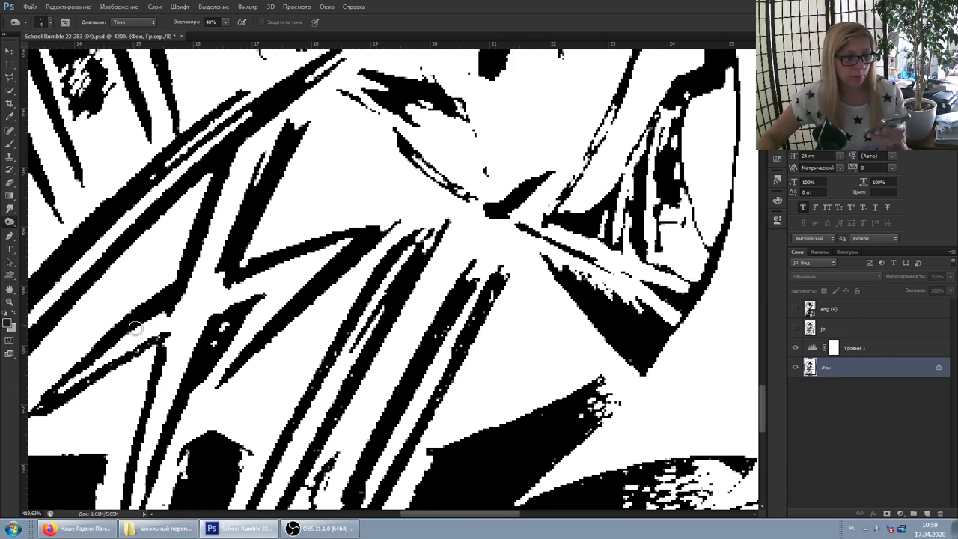
pyautogui.scroll(-2, 122, 361)
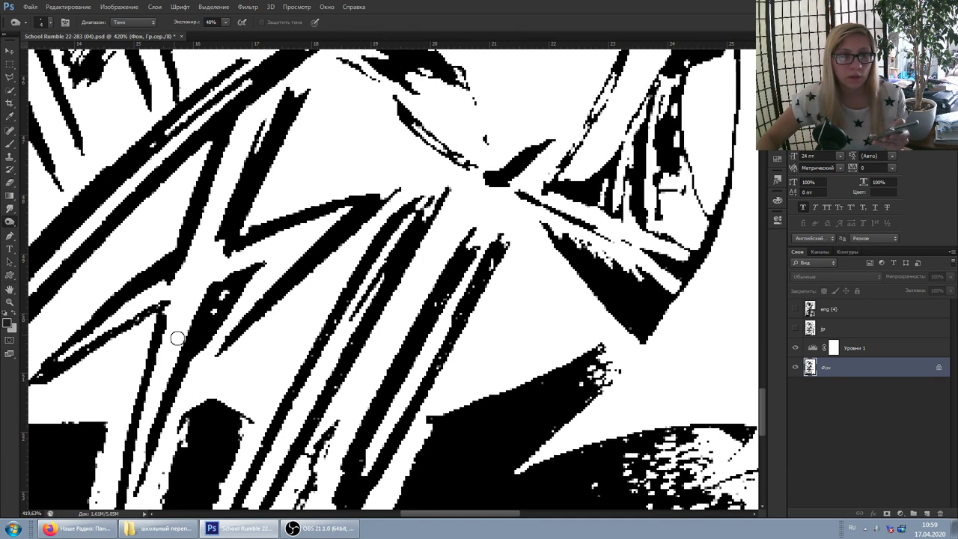
pyautogui.hscroll(-2, 426, 516)
pyautogui.moveTo(427, 516); pyautogui.dragTo(416, 517)
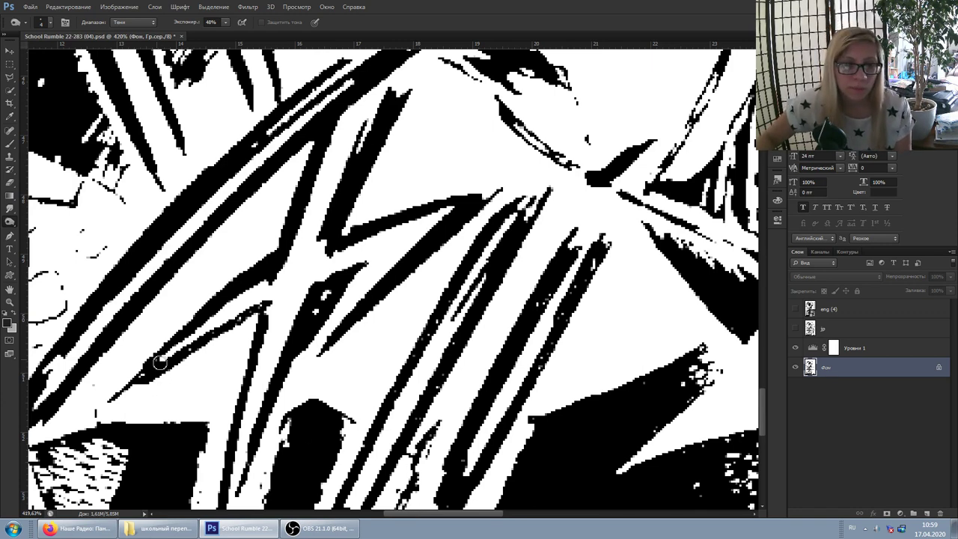
pyautogui.moveTo(142, 382)
pyautogui.mouseDown()
pyautogui.moveTo(253, 316)
pyautogui.moveTo(265, 322)
pyautogui.mouseUp()
# - Burn out the specks along the lower edge of the broad black area beside the lettering, and check the speckled patch at its end
pyautogui.scroll(-3, 292, 389)
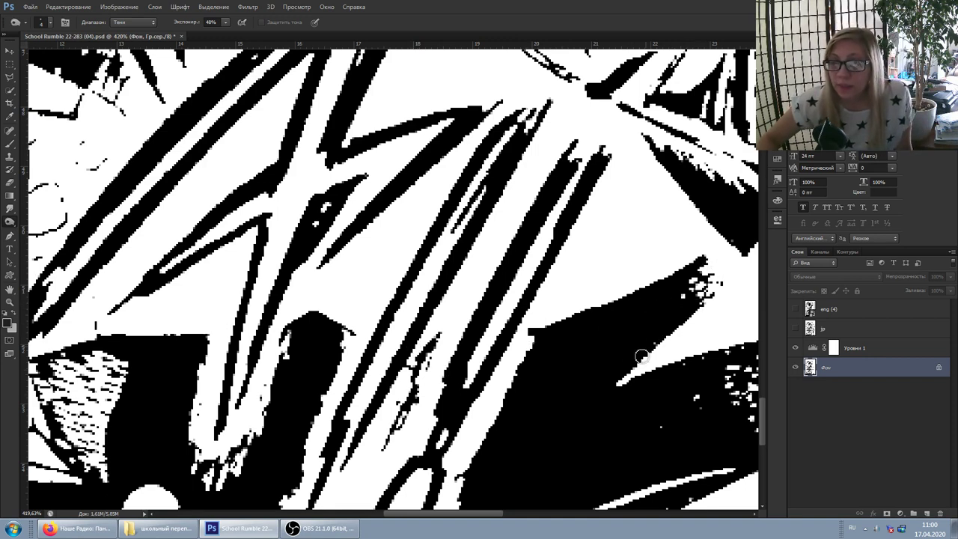
pyautogui.scroll(-1, 625, 335)
pyautogui.scroll(-4, 624, 335)
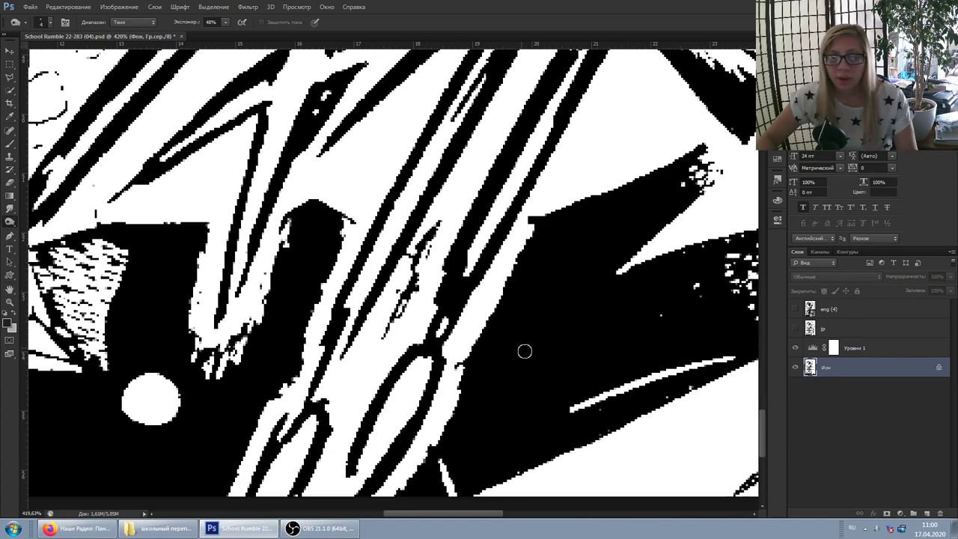
pyautogui.scroll(-1, 505, 357)
pyautogui.scroll(1, 381, 420)
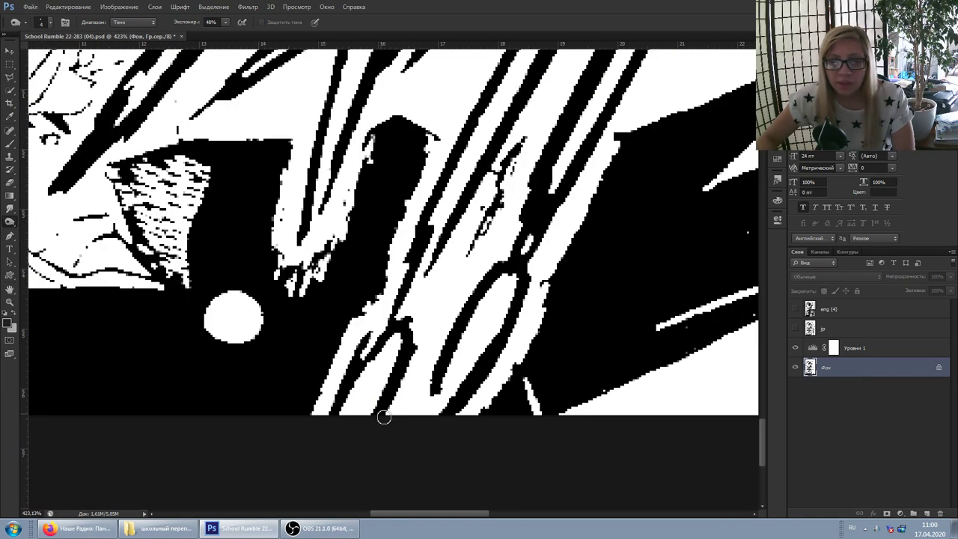
pyautogui.hscroll(5, 371, 288)
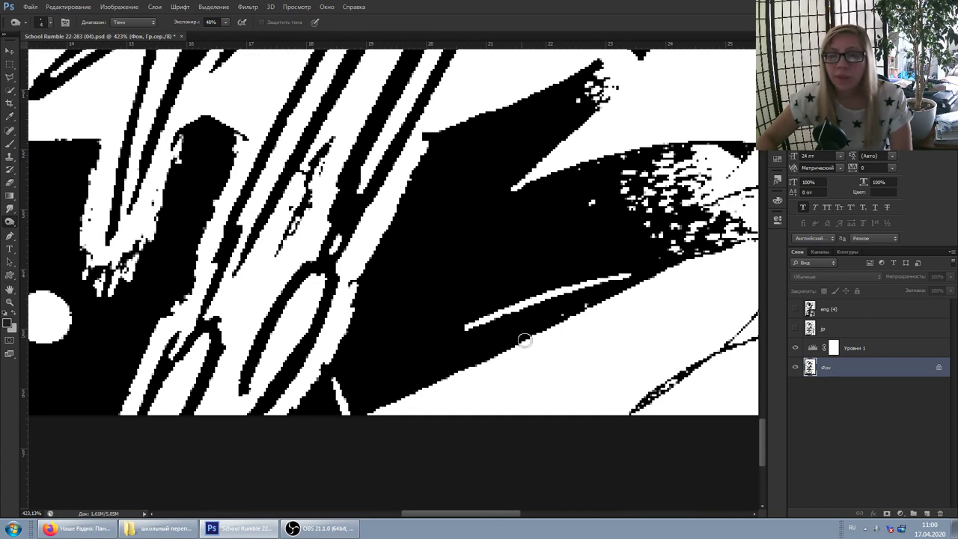
pyautogui.scroll(1, 623, 223)
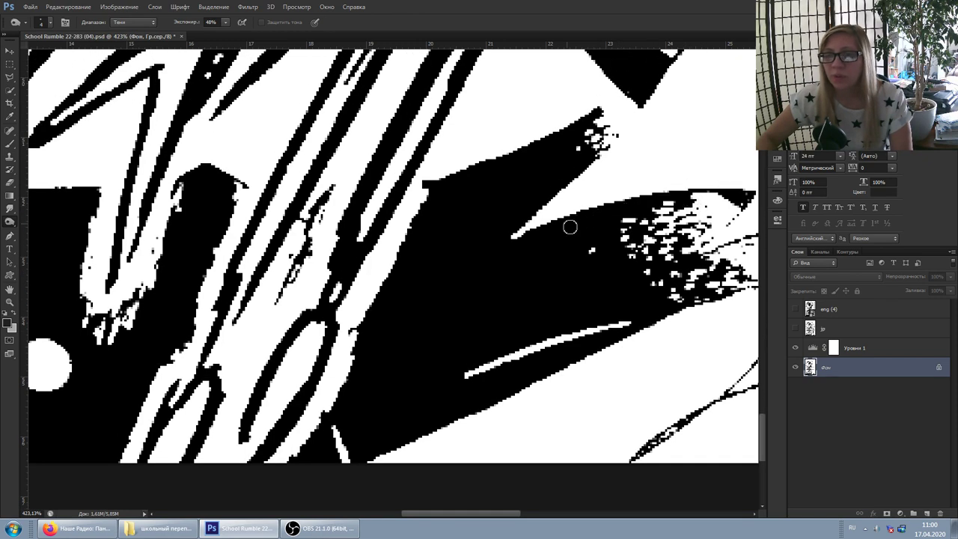
pyautogui.hscroll(2, 569, 227)
pyautogui.moveTo(642, 200)
pyautogui.mouseDown()
pyautogui.moveTo(724, 257)
pyautogui.moveTo(690, 255)
pyautogui.mouseUp()
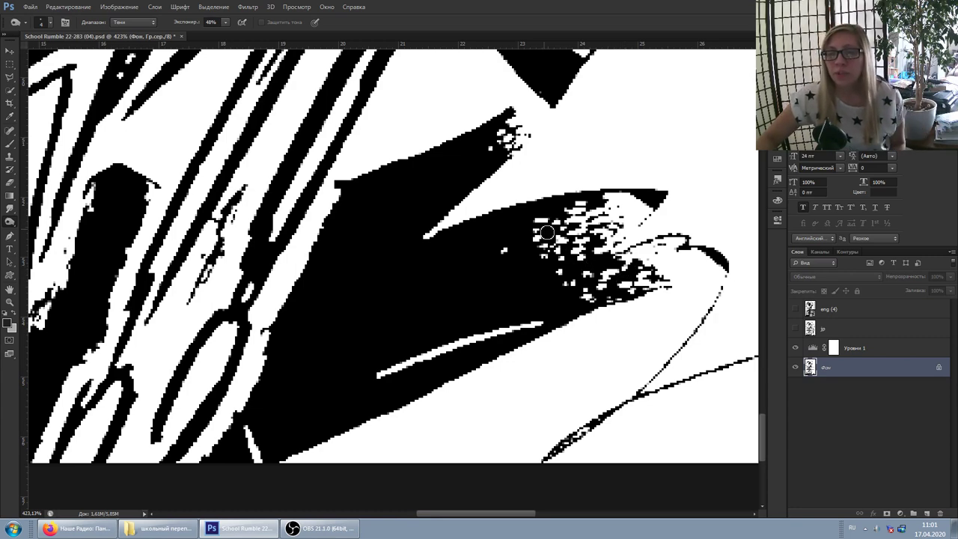
pyautogui.scroll(2, 552, 254)
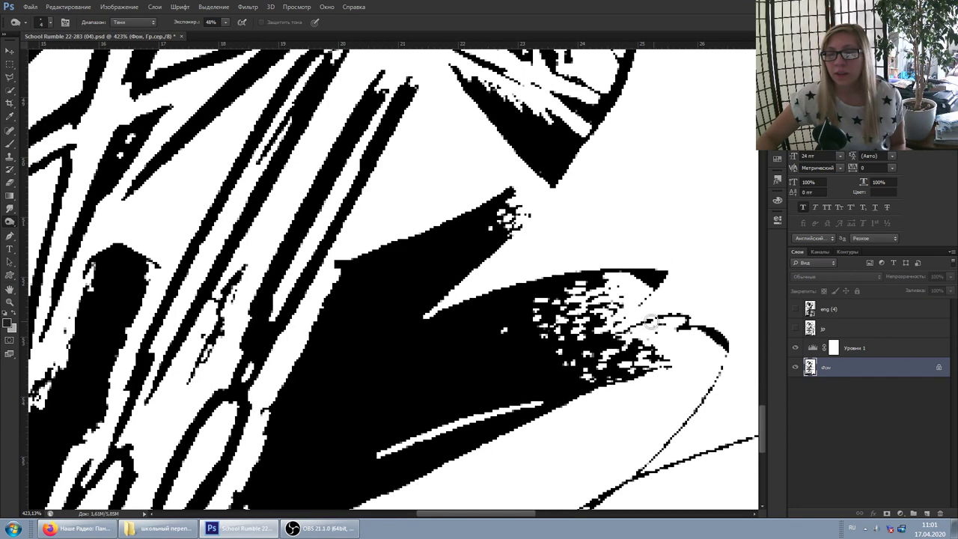
# - Compare the speckled dark patches and the face above them with and without the Уровни 1 layer
pyautogui.click(796, 348)
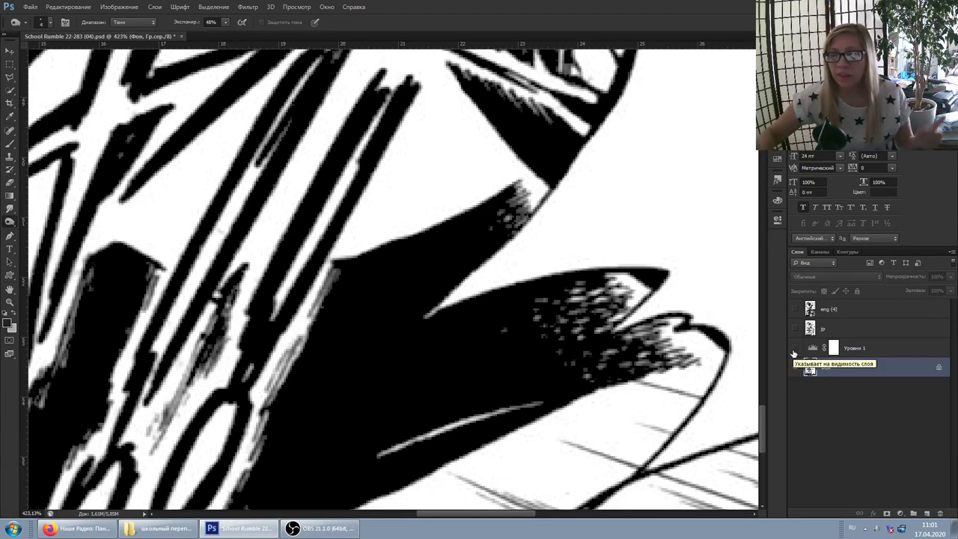
pyautogui.click(795, 349)
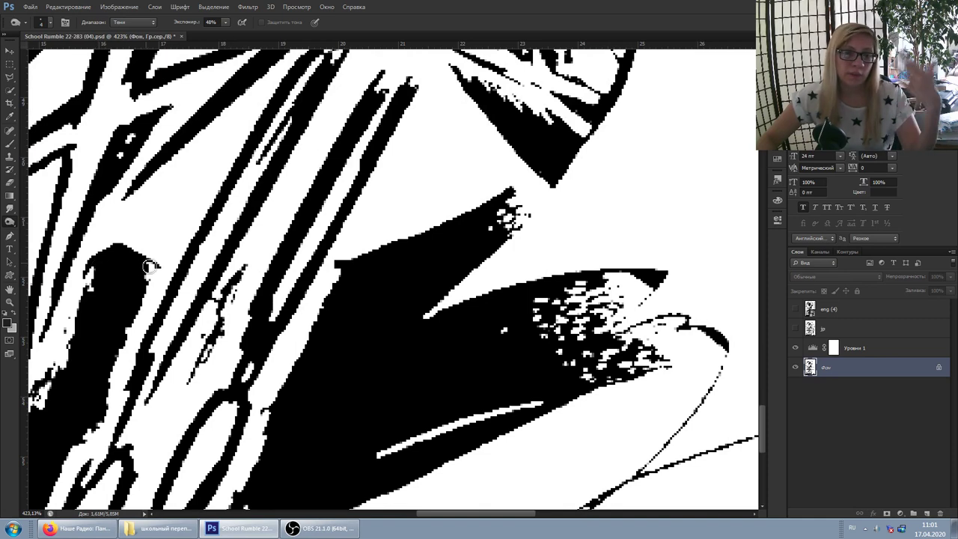
pyautogui.scroll(2, 261, 222)
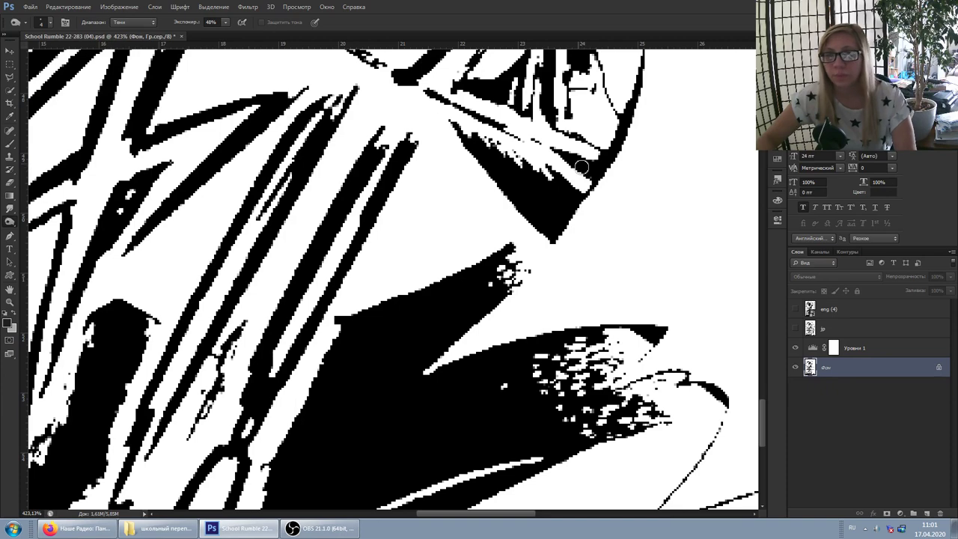
pyautogui.click(795, 347)
pyautogui.scroll(3, 601, 178)
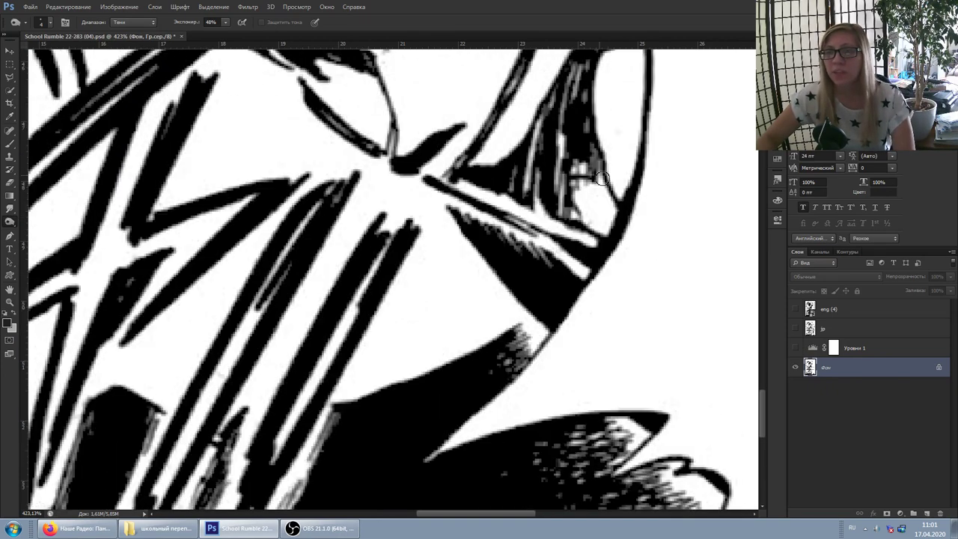
pyautogui.scroll(2, 601, 178)
pyautogui.scroll(-4, 610, 198)
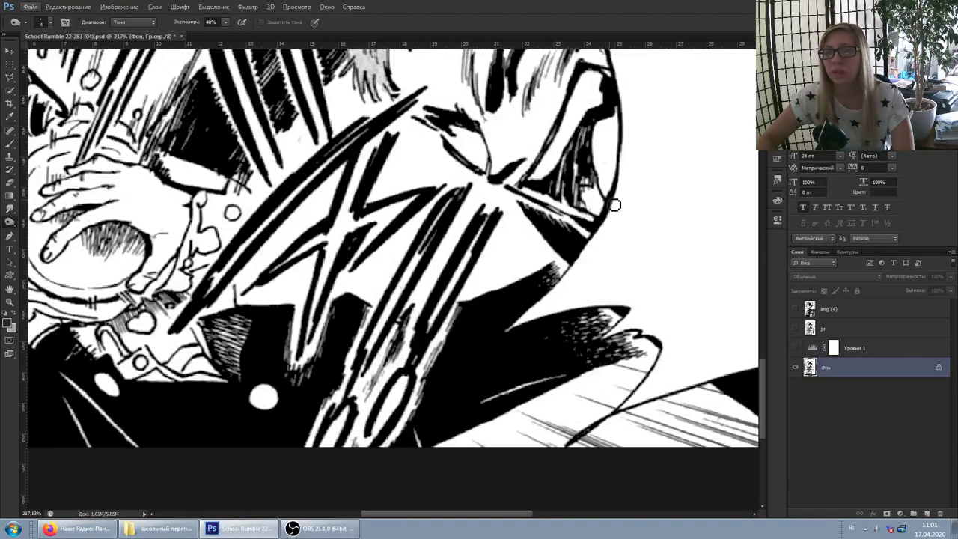
# - Show the Уровни 1 layer and check the panel borders and the raised fist for leftover specks
pyautogui.click(794, 347)
pyautogui.hscroll(5, 568, 297)
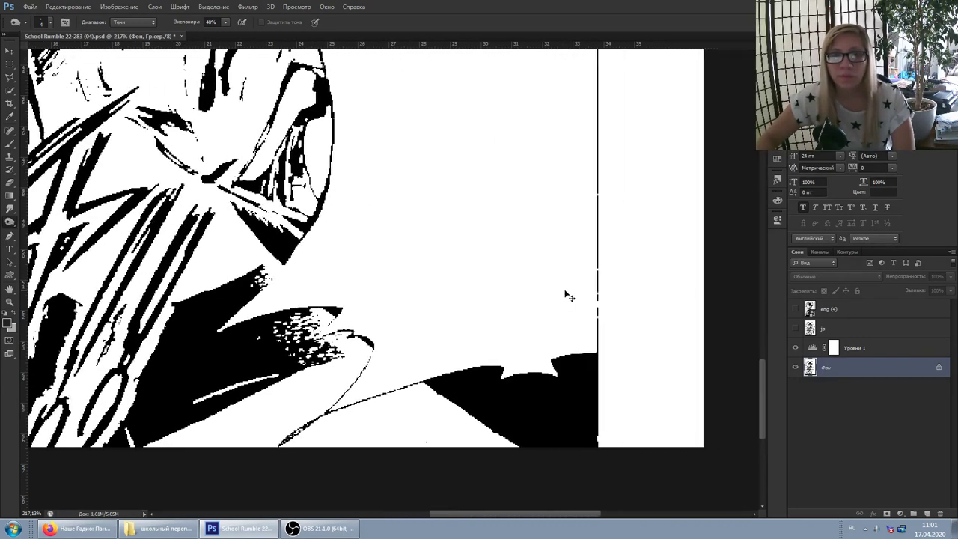
pyautogui.scroll(7, 567, 296)
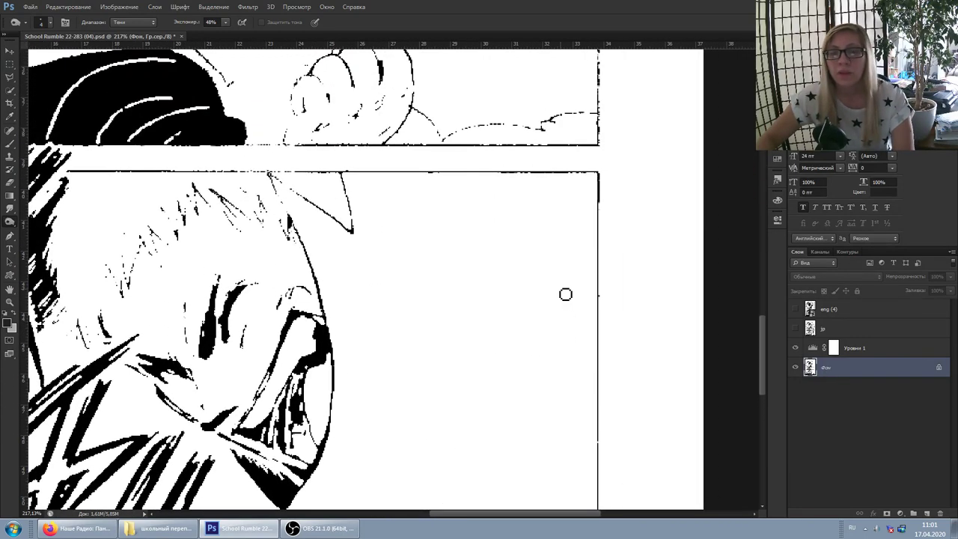
pyautogui.scroll(2, 496, 197)
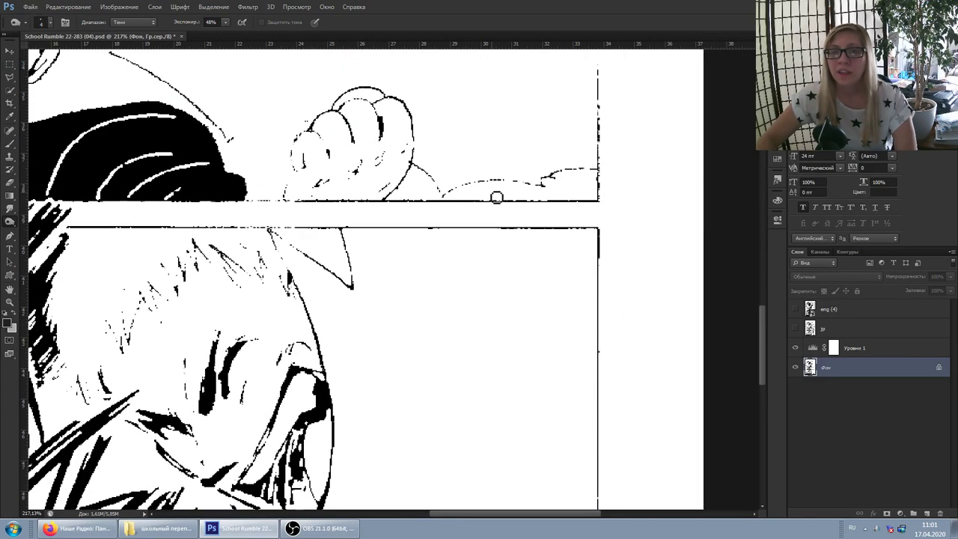
# - Delete the Уровни 1 adjustment layer, then save and close page School Rumble 22-283 (04).psd
pyautogui.moveTo(908, 357); pyautogui.dragTo(868, 360)
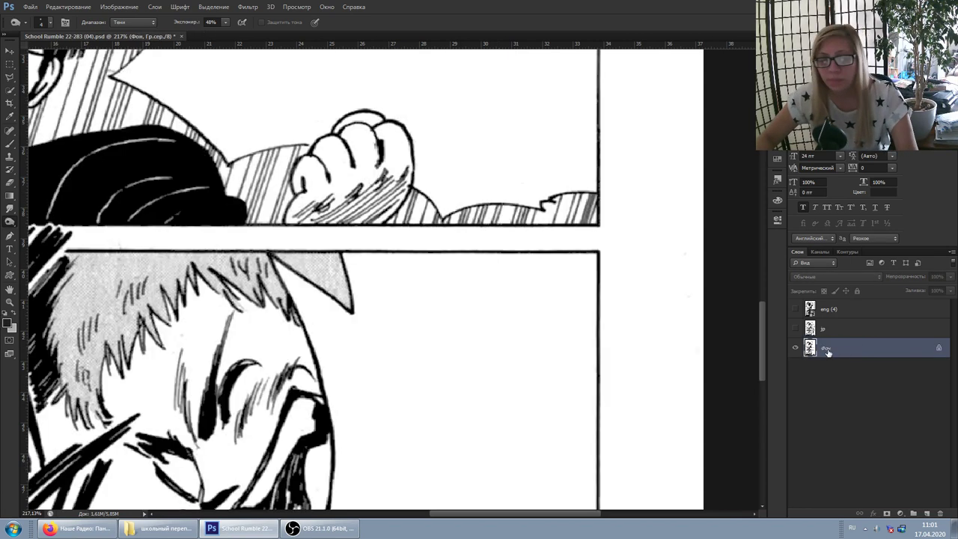
pyautogui.click(177, 37)
# - Open School Rumble 22-283 (05).psd in Photoshop from folder 283 of 22 том
pyautogui.click(160, 528)
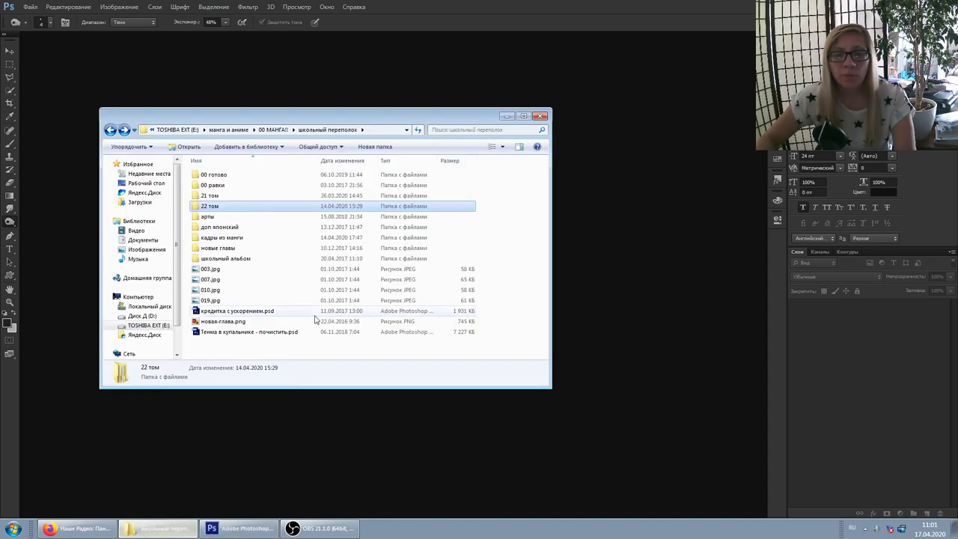
pyautogui.doubleClick(217, 207)
pyautogui.doubleClick(216, 195)
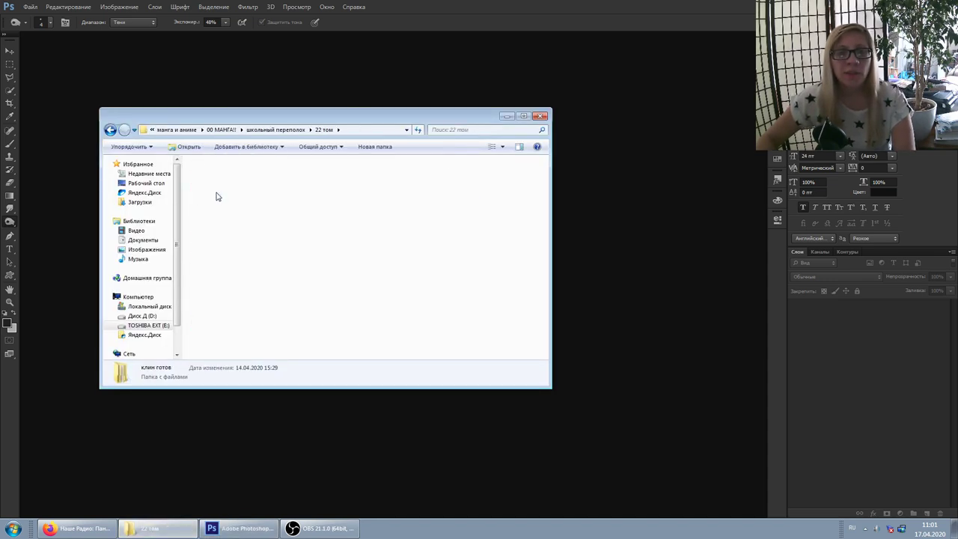
pyautogui.click(329, 129)
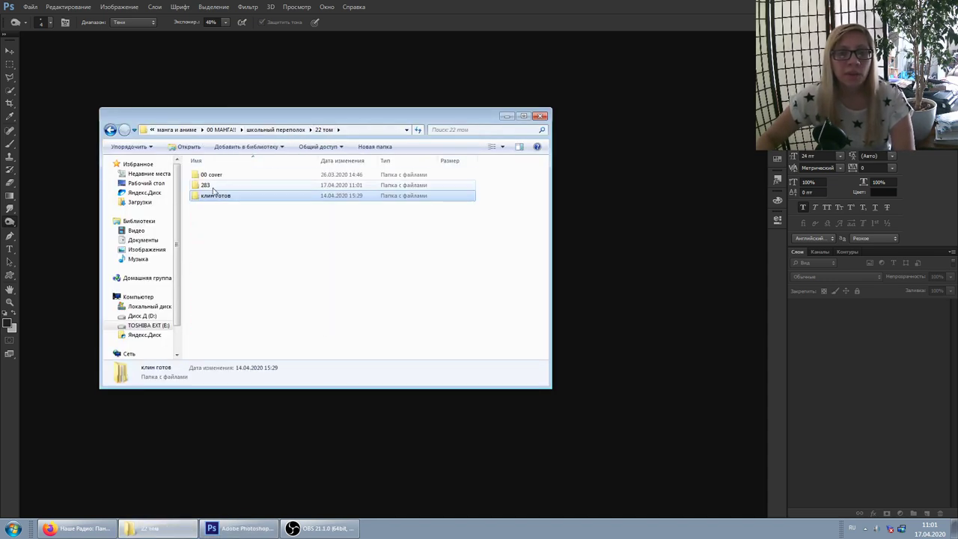
pyautogui.doubleClick(206, 185)
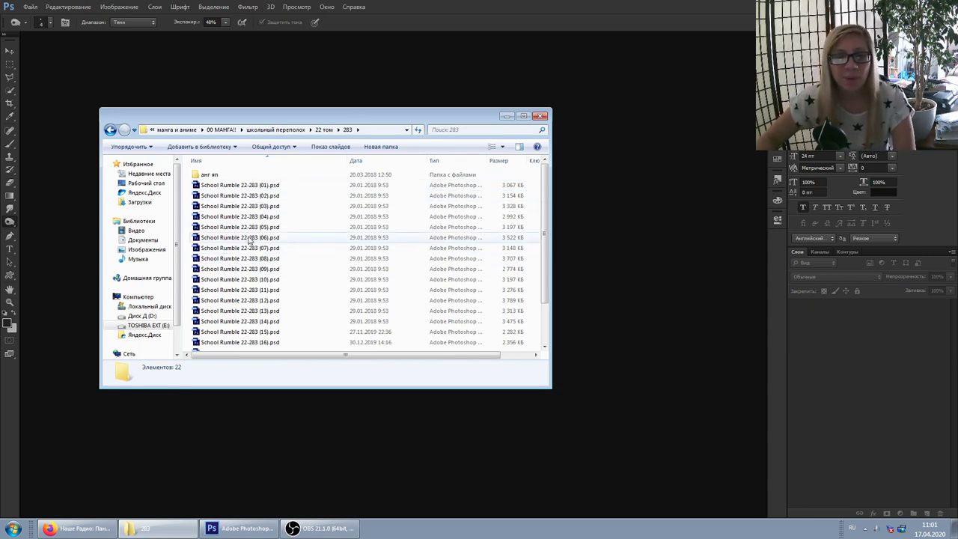
pyautogui.moveTo(250, 227); pyautogui.dragTo(581, 188)
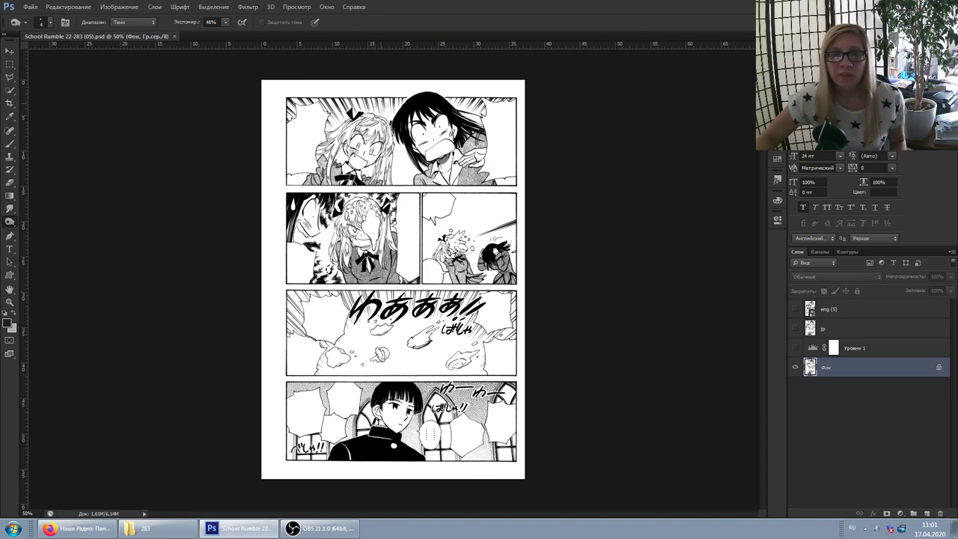
# - Try to bring School Rumble 22-283 (04).psd into Photoshop, then open School Rumble 22-283 (03).psd from folder 283
pyautogui.click(142, 528)
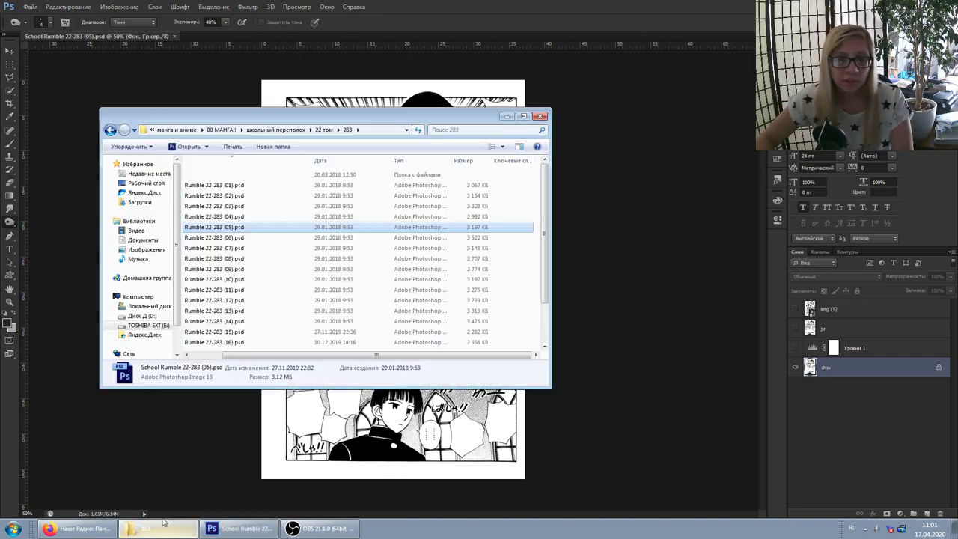
pyautogui.click(246, 216)
pyautogui.moveTo(247, 216); pyautogui.dragTo(350, 35)
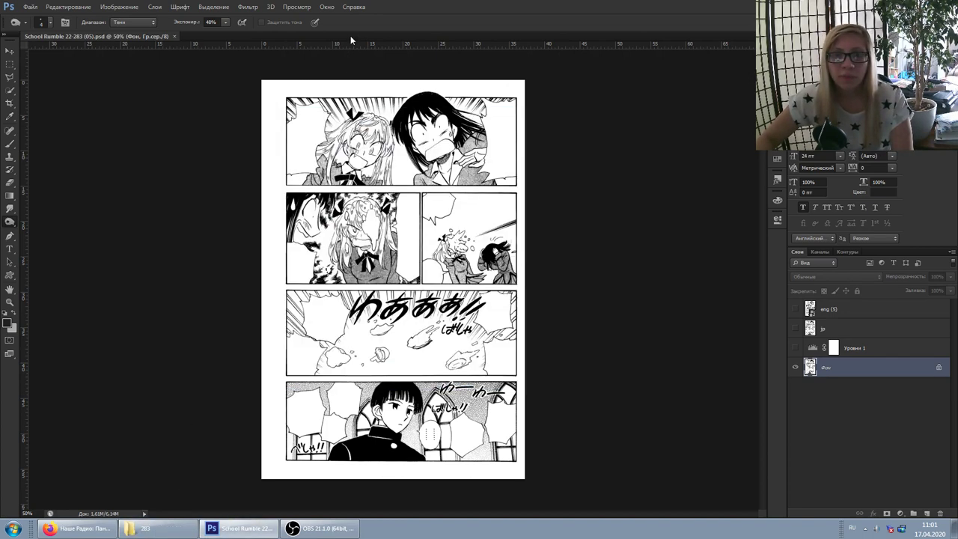
pyautogui.click(142, 528)
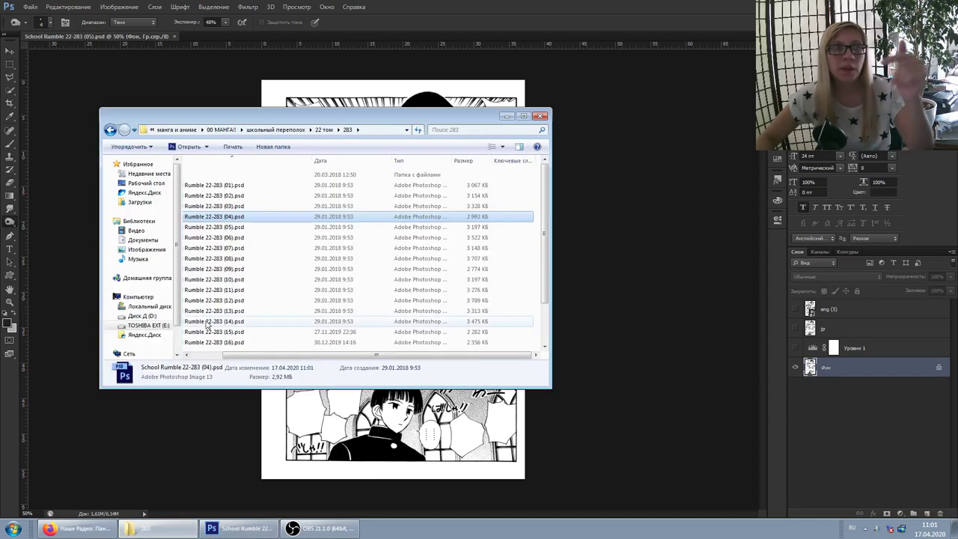
pyautogui.click(227, 208)
pyautogui.moveTo(227, 210); pyautogui.dragTo(411, 40)
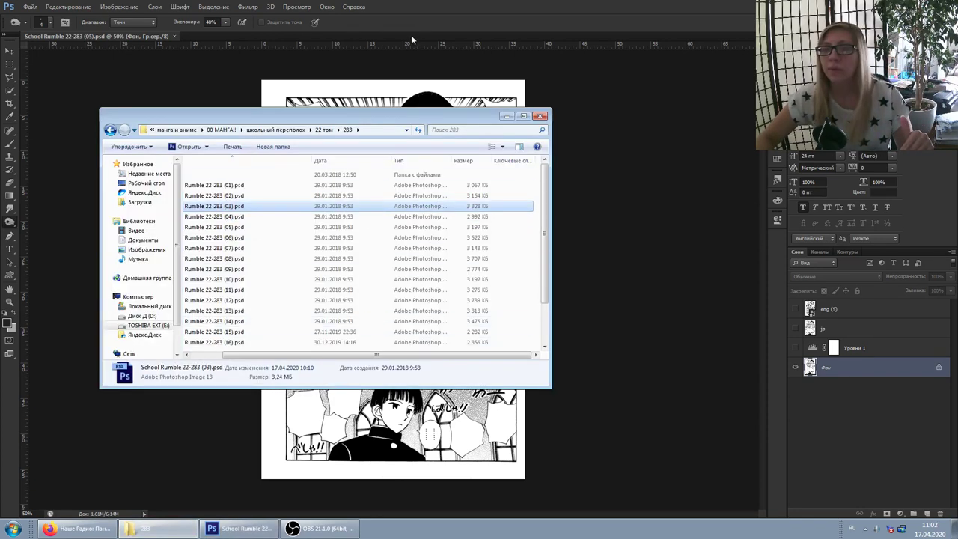
# - Look over the black areas and screentones on page (03), check its jp layer, and close the page without saving
pyautogui.scroll(3, 426, 157)
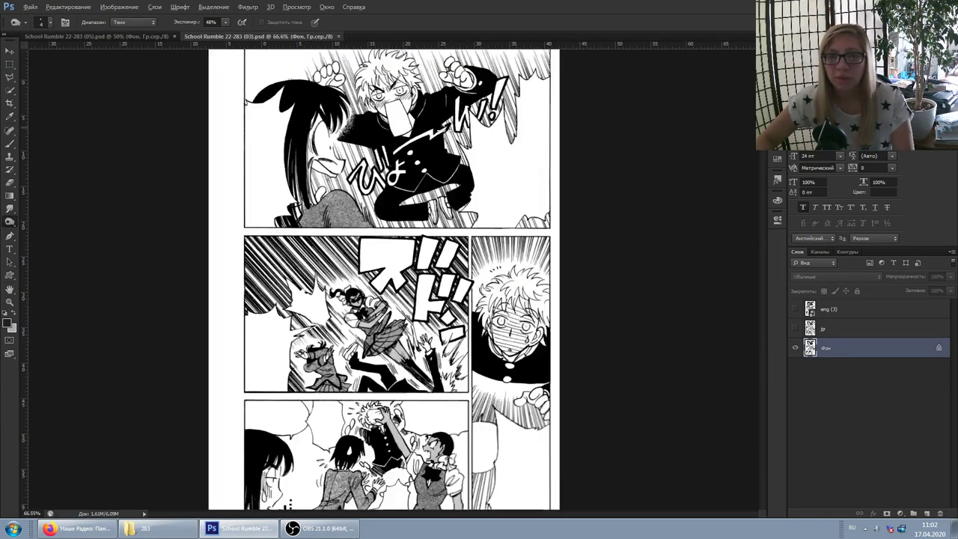
pyautogui.click(796, 330)
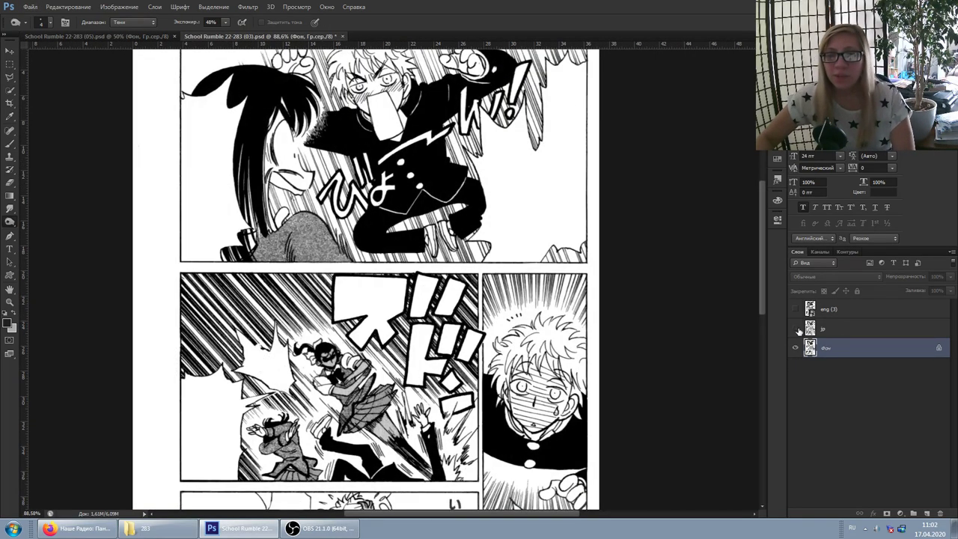
pyautogui.scroll(-4, 626, 366)
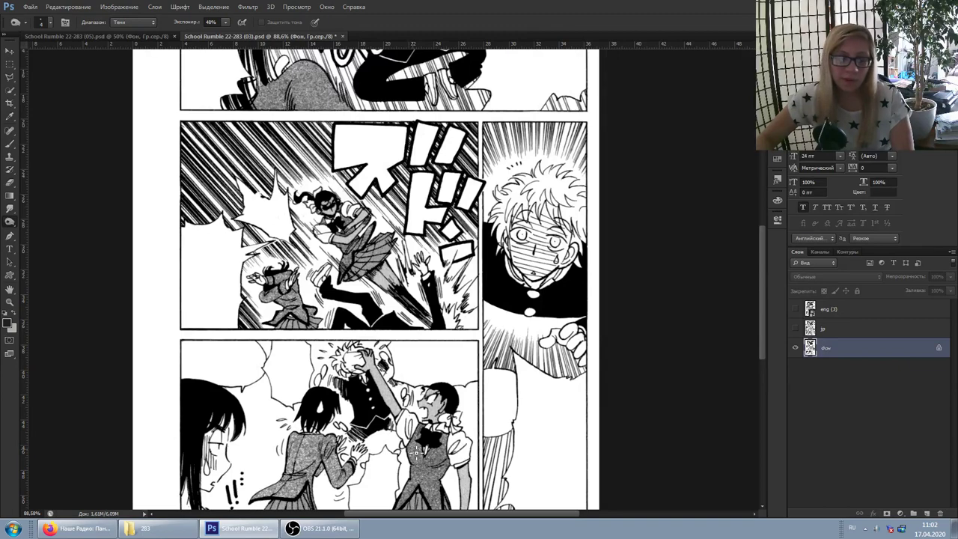
pyautogui.scroll(5, 381, 471)
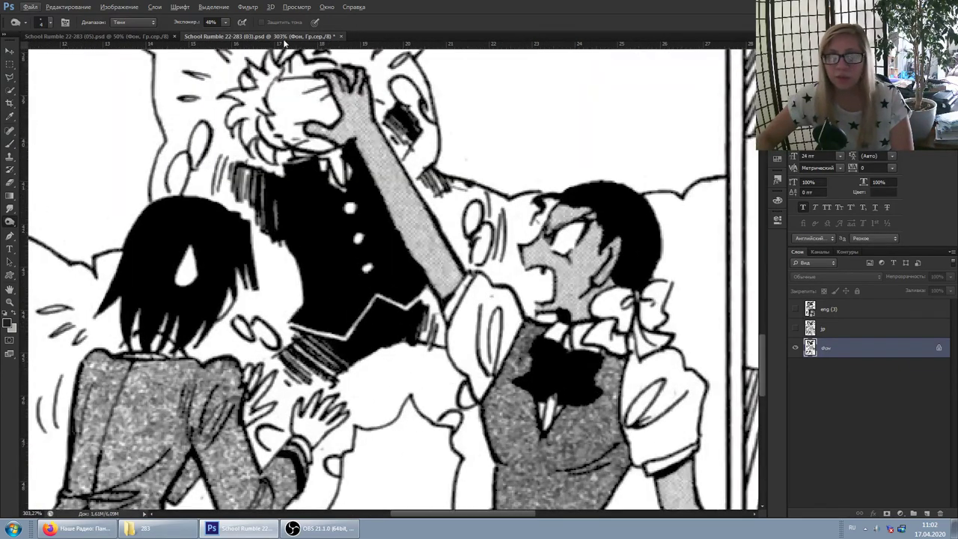
pyautogui.click(341, 37)
pyautogui.click(487, 206)
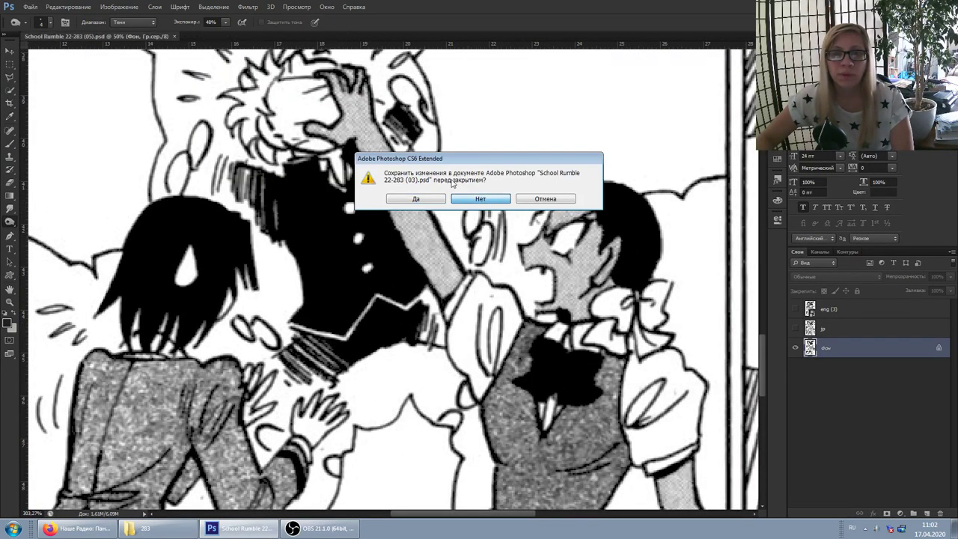
# - Open School Rumble 22-283 (04).psd from folder 283, look over the cleaned page, and close it
pyautogui.click(139, 528)
pyautogui.moveTo(250, 217); pyautogui.dragTo(318, 35)
pyautogui.scroll(6, 434, 309)
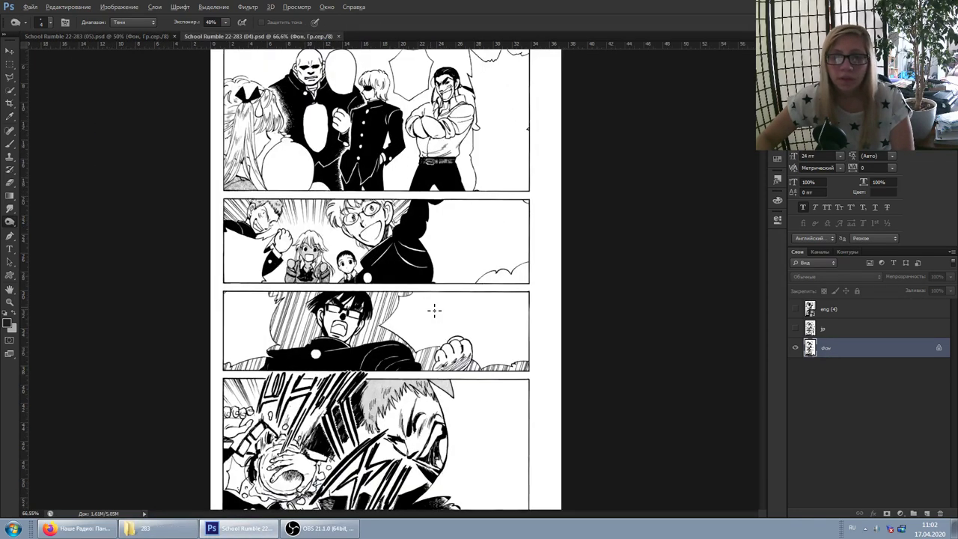
pyautogui.click(337, 36)
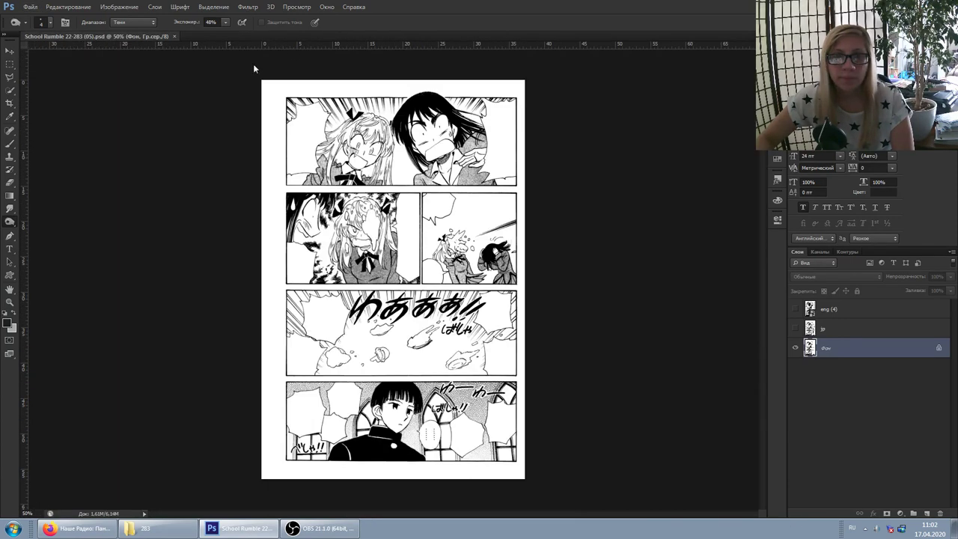
# - Show the Уровни 1 layer on page (05) and burn out the specks in the black-haired girl's strands beside her neck
pyautogui.scroll(8, 376, 222)
pyautogui.scroll(2, 376, 222)
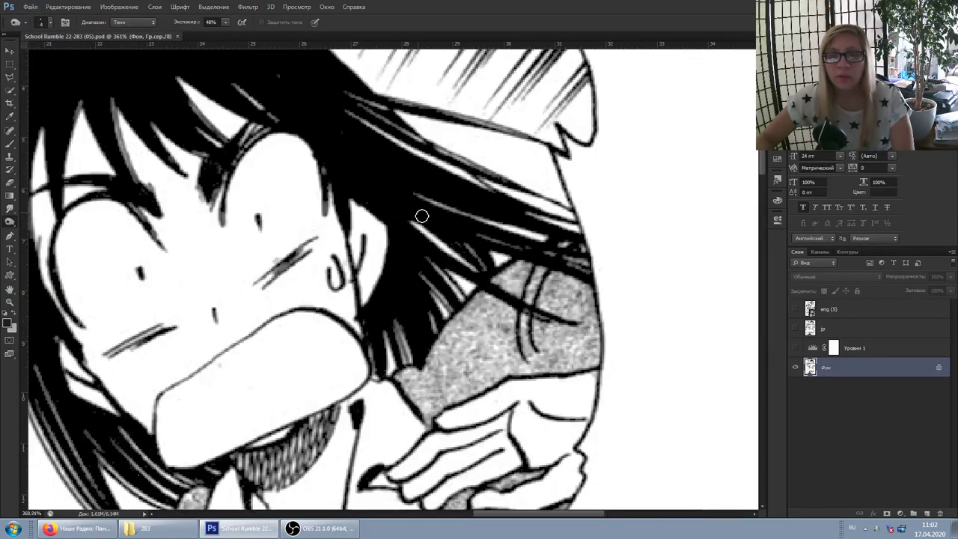
pyautogui.click(459, 248)
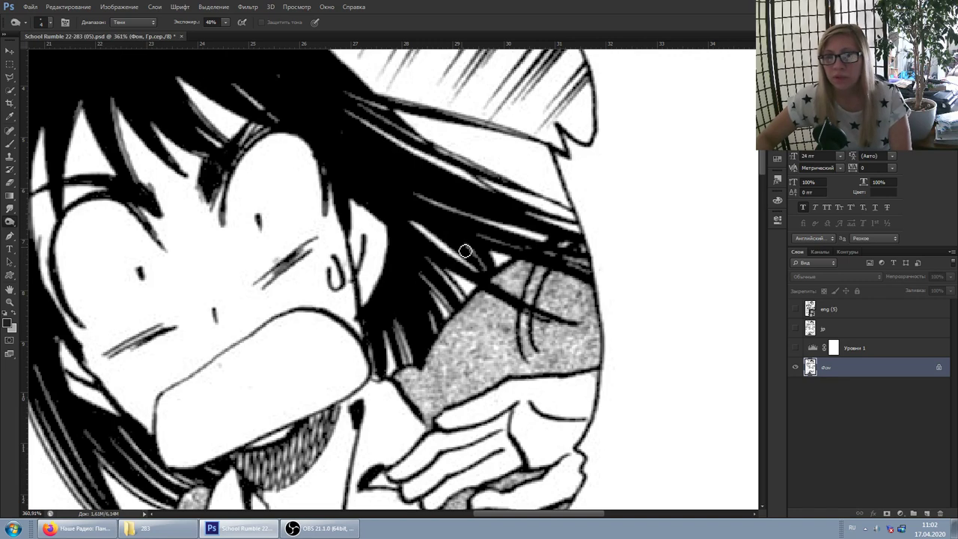
pyautogui.click(795, 349)
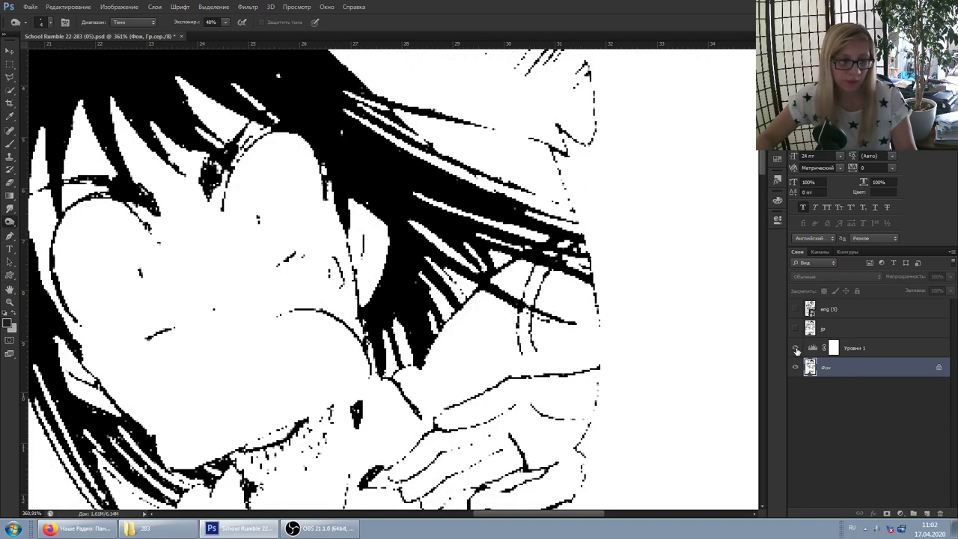
pyautogui.moveTo(449, 295)
pyautogui.mouseDown()
pyautogui.moveTo(421, 286)
pyautogui.moveTo(383, 289)
pyautogui.mouseUp()
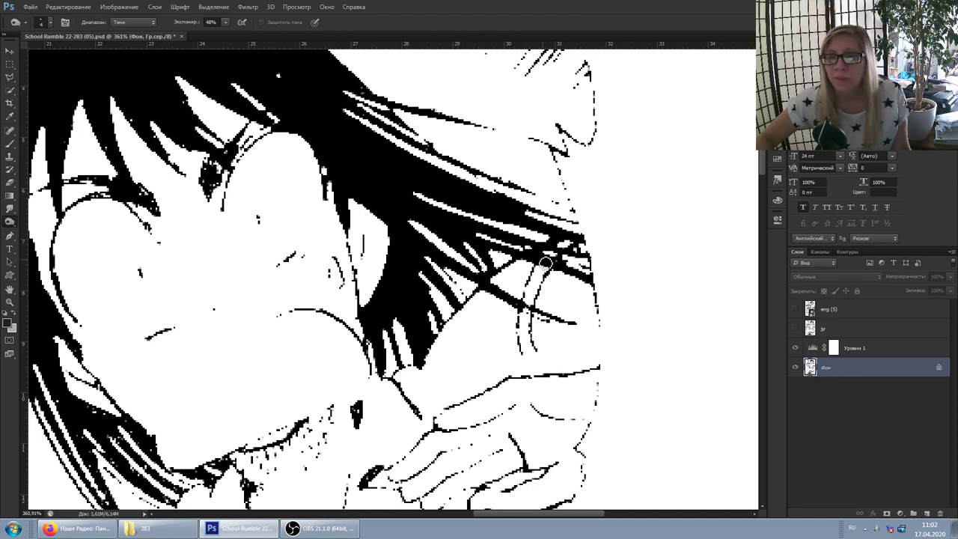
# - Examine the speckled crown of the girl's black hair, comparing it with and without the Уровни 1 layer
pyautogui.scroll(1, 405, 339)
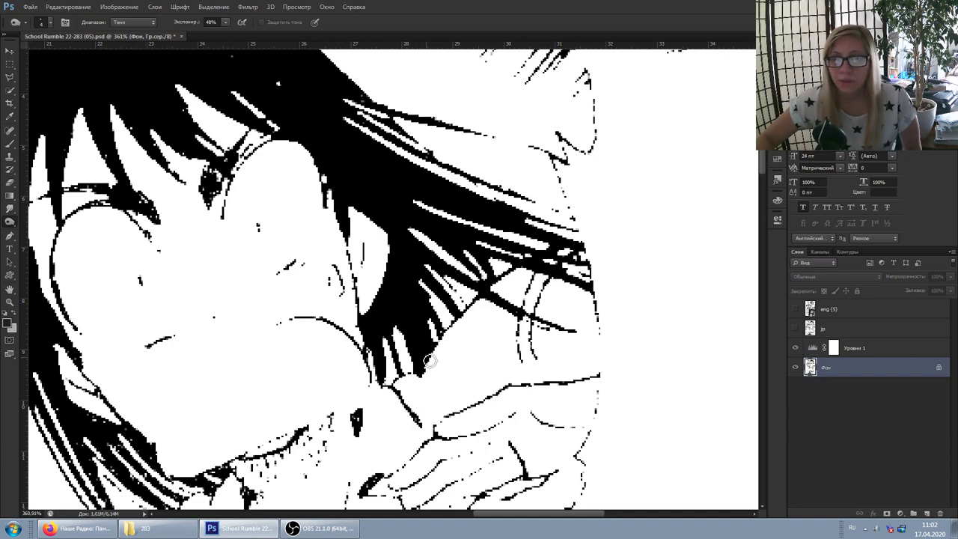
pyautogui.scroll(3, 375, 212)
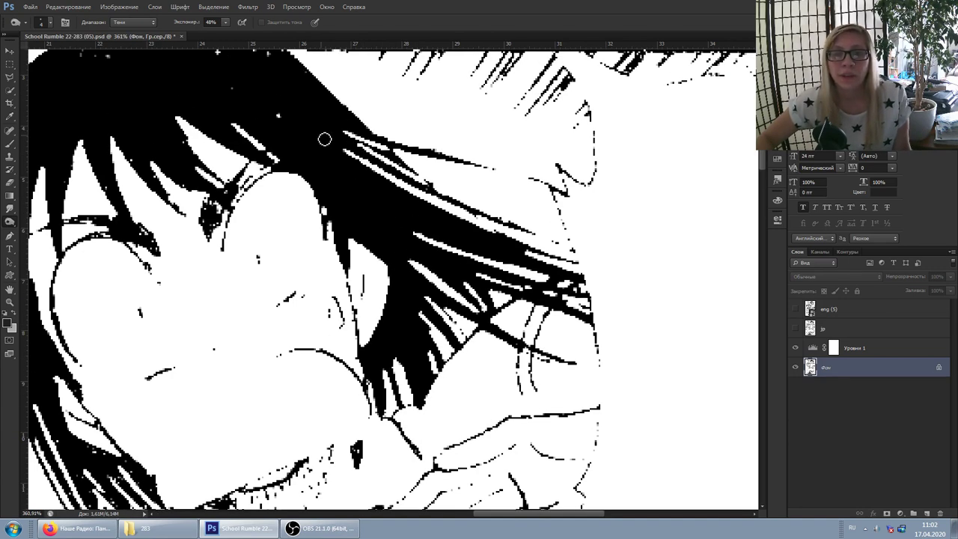
pyautogui.scroll(5, 271, 127)
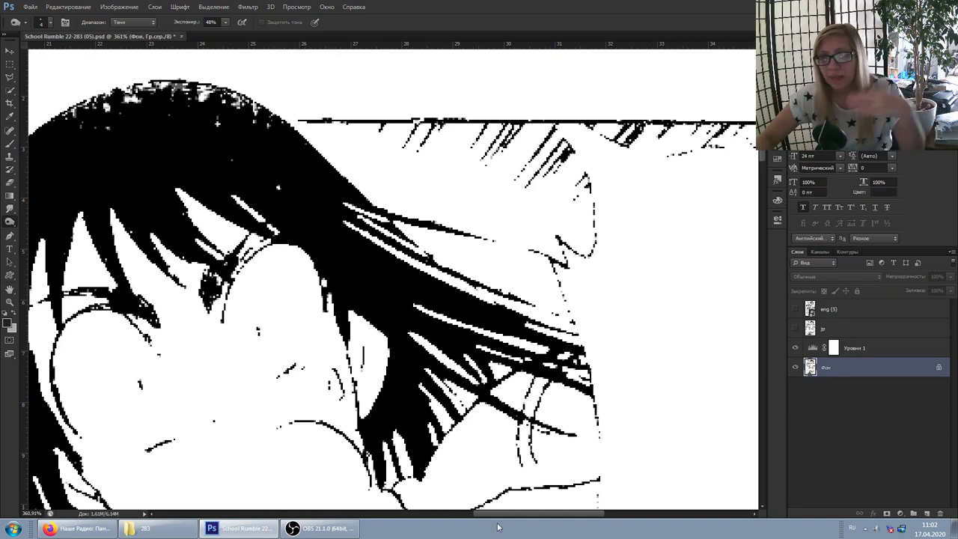
pyautogui.moveTo(502, 516); pyautogui.dragTo(482, 515)
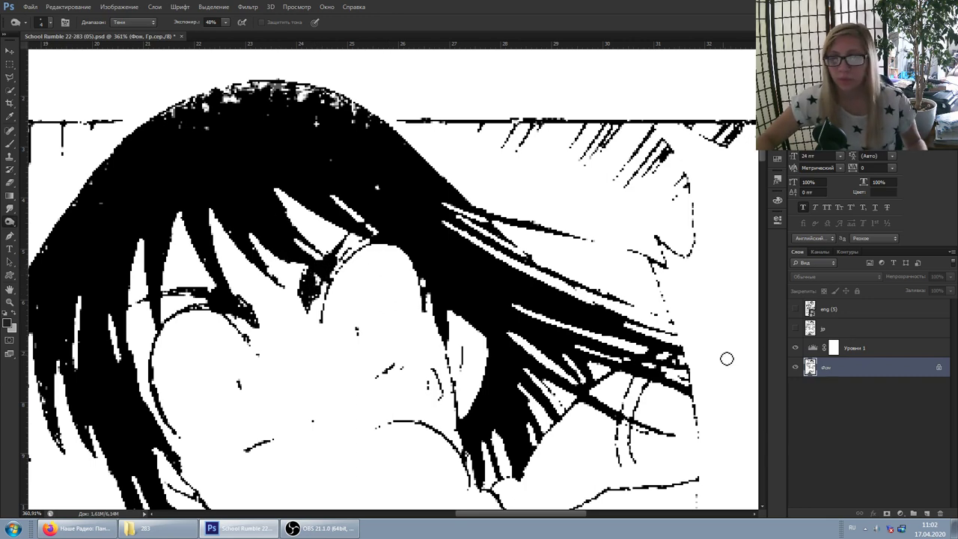
pyautogui.click(795, 348)
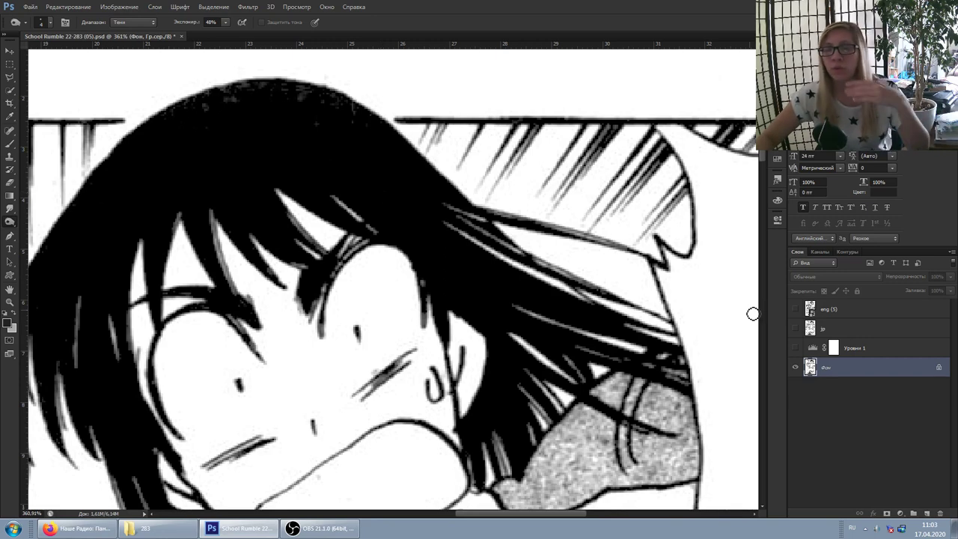
pyautogui.click(795, 348)
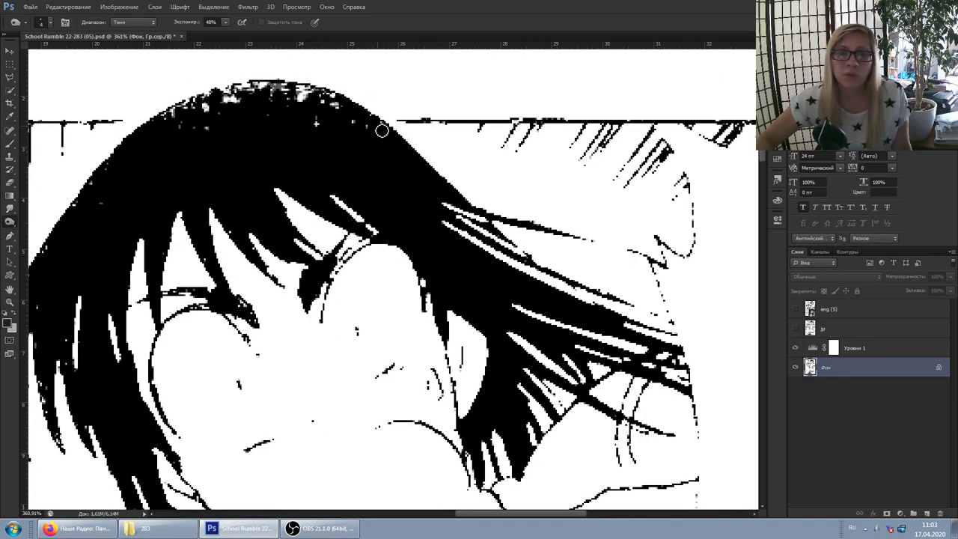
# - Burn the speckled crown of the black-haired girl's hair and her upper eyelashes to solid black
pyautogui.moveTo(378, 124)
pyautogui.mouseDown()
pyautogui.moveTo(318, 94)
pyautogui.moveTo(253, 89)
pyautogui.moveTo(161, 127)
pyautogui.moveTo(210, 100)
pyautogui.moveTo(177, 115)
pyautogui.mouseUp()
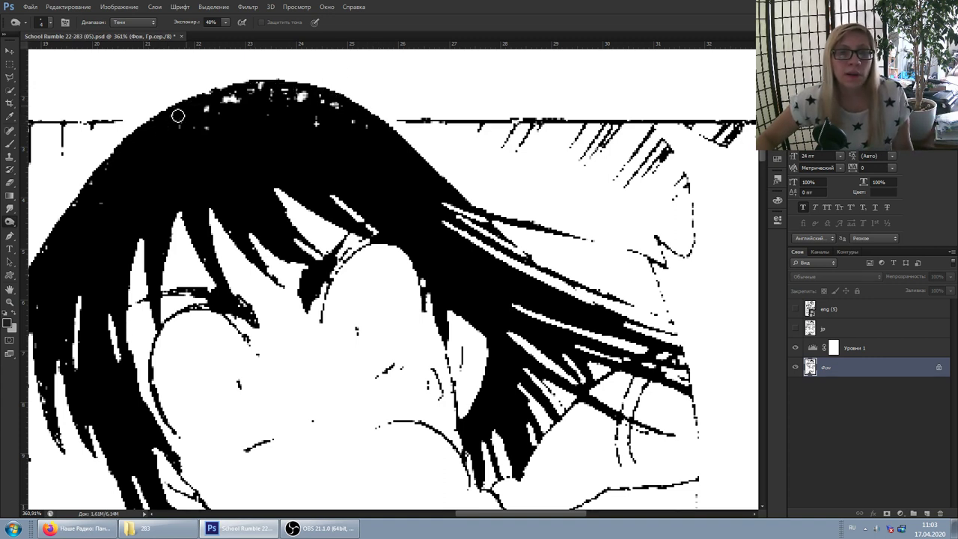
pyautogui.moveTo(230, 99)
pyautogui.mouseDown()
pyautogui.moveTo(271, 89)
pyautogui.moveTo(221, 96)
pyautogui.moveTo(302, 93)
pyautogui.moveTo(360, 127)
pyautogui.moveTo(336, 101)
pyautogui.moveTo(381, 135)
pyautogui.moveTo(317, 101)
pyautogui.moveTo(275, 95)
pyautogui.moveTo(314, 110)
pyautogui.mouseUp()
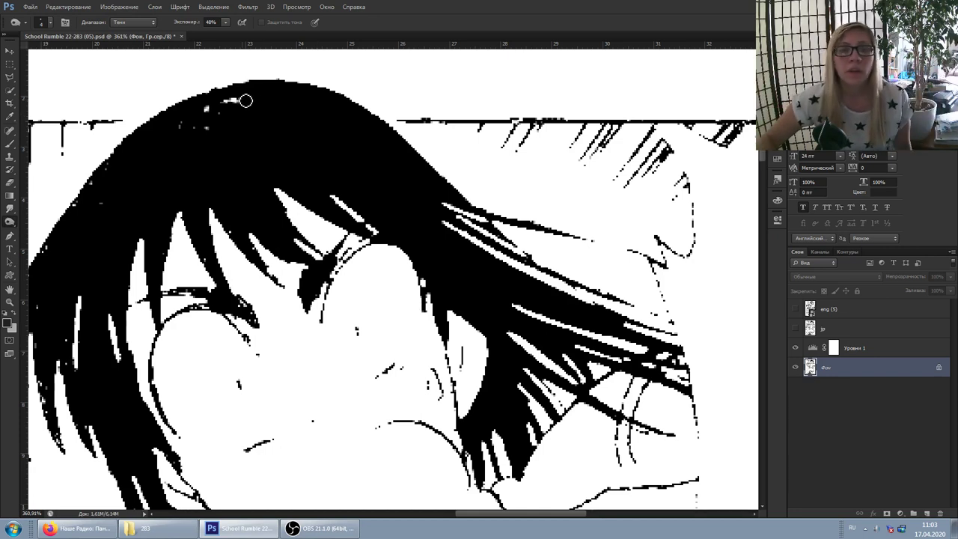
pyautogui.moveTo(244, 98); pyautogui.dragTo(199, 123)
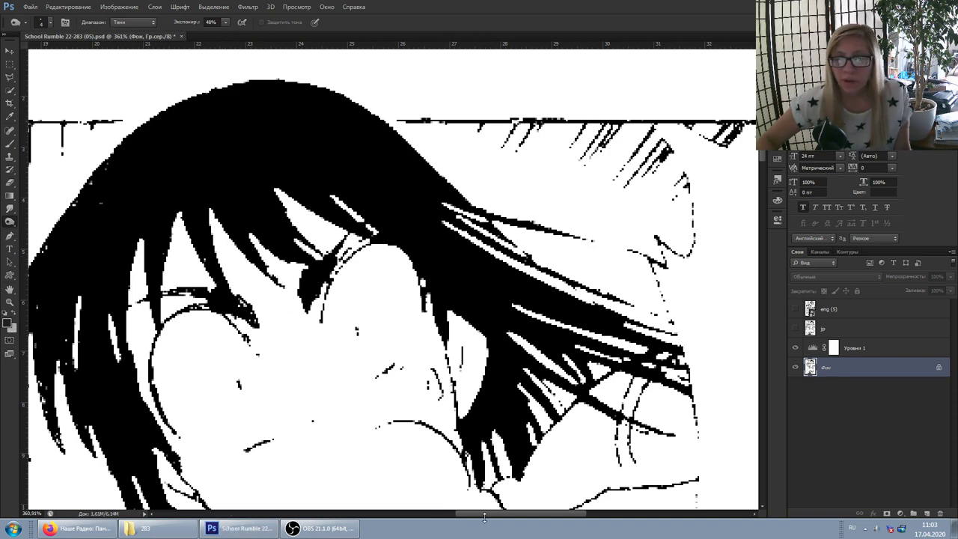
pyautogui.moveTo(476, 519); pyautogui.dragTo(434, 519)
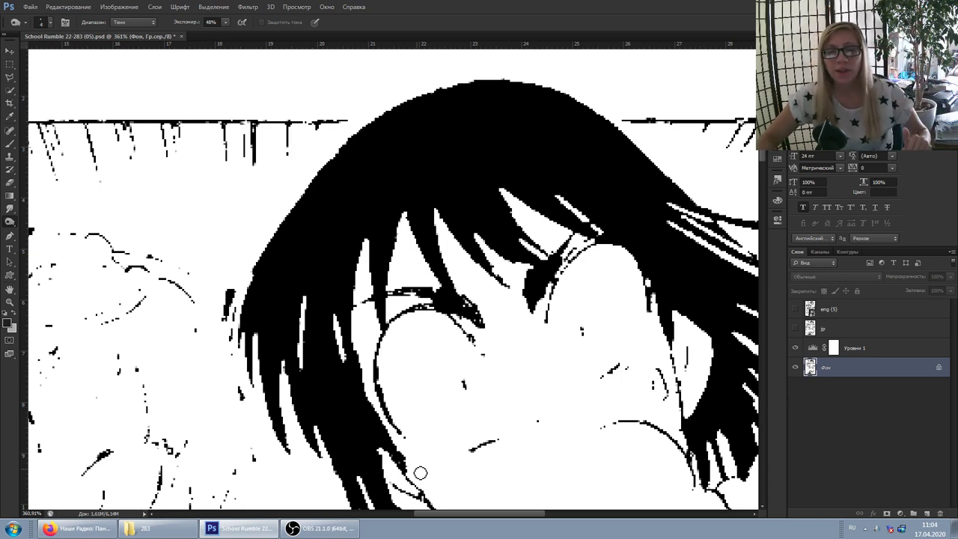
pyautogui.moveTo(390, 281)
pyautogui.mouseDown()
pyautogui.moveTo(394, 295)
pyautogui.moveTo(430, 294)
pyautogui.moveTo(423, 311)
pyautogui.moveTo(472, 307)
pyautogui.moveTo(477, 321)
pyautogui.mouseUp()
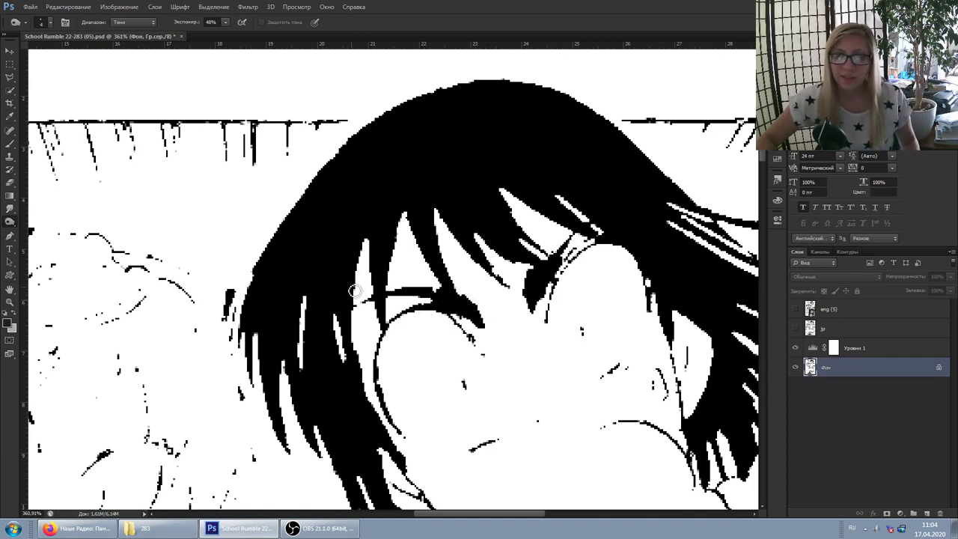
# - Burn out the specks in the black-haired girl's lower strands along her jaw down to the collar
pyautogui.scroll(-5, 491, 270)
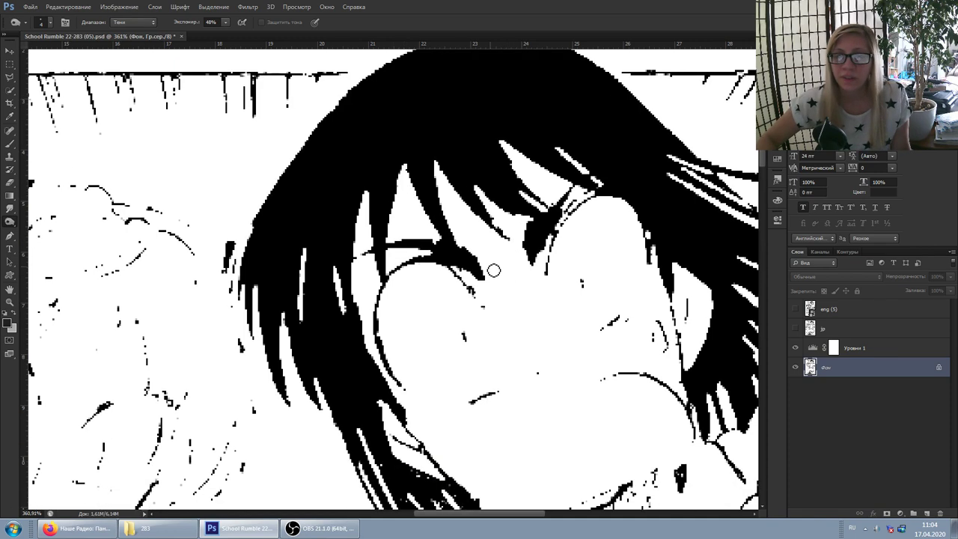
pyautogui.moveTo(401, 322)
pyautogui.mouseDown()
pyautogui.moveTo(387, 316)
pyautogui.moveTo(423, 332)
pyautogui.moveTo(414, 317)
pyautogui.moveTo(418, 326)
pyautogui.mouseUp()
pyautogui.moveTo(465, 353)
pyautogui.mouseDown()
pyautogui.moveTo(496, 372)
pyautogui.moveTo(535, 385)
pyautogui.moveTo(539, 401)
pyautogui.moveTo(497, 385)
pyautogui.moveTo(565, 377)
pyautogui.moveTo(579, 421)
pyautogui.mouseUp()
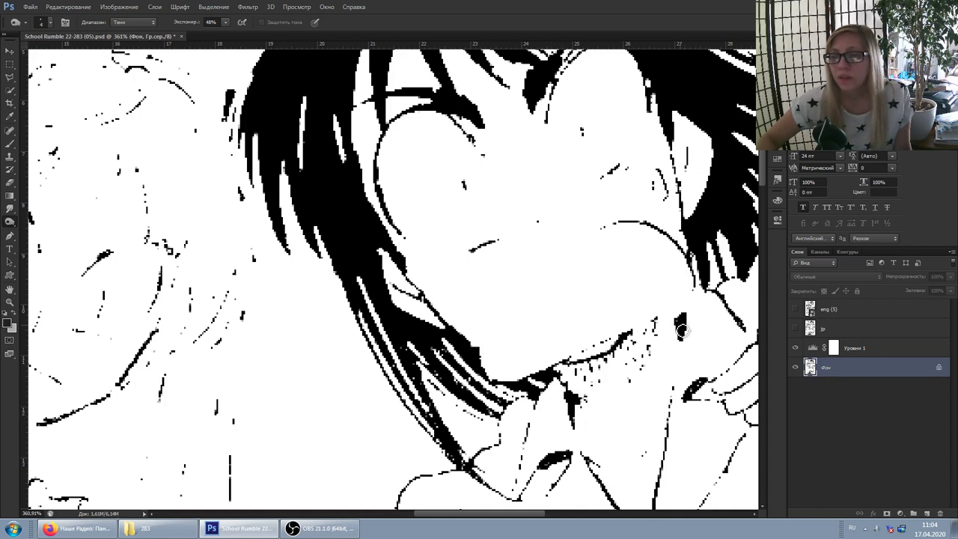
pyautogui.moveTo(528, 370)
pyautogui.mouseDown()
pyautogui.moveTo(474, 393)
pyautogui.moveTo(443, 356)
pyautogui.moveTo(505, 414)
pyautogui.moveTo(473, 403)
pyautogui.moveTo(437, 371)
pyautogui.moveTo(399, 368)
pyautogui.moveTo(423, 384)
pyautogui.moveTo(439, 427)
pyautogui.mouseUp()
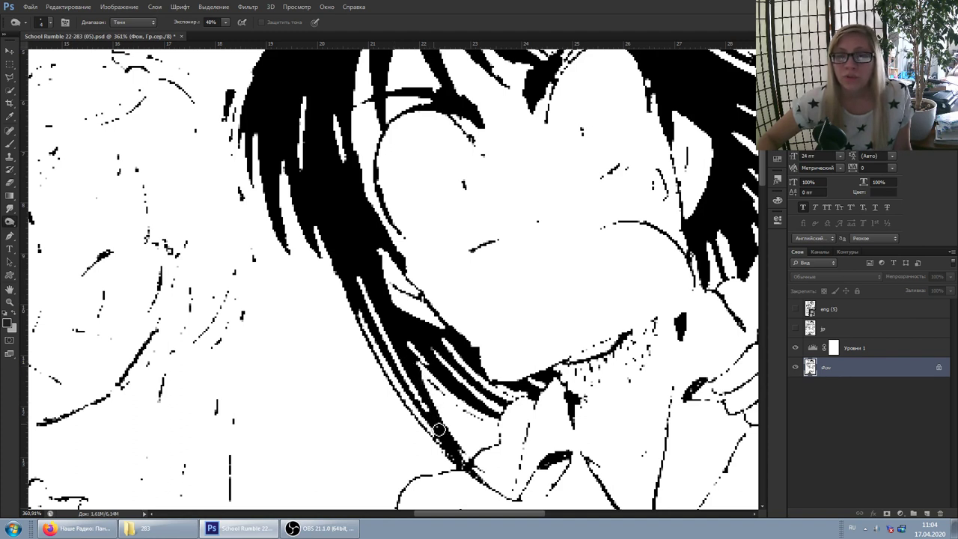
pyautogui.moveTo(445, 447)
pyautogui.mouseDown()
pyautogui.moveTo(478, 484)
pyautogui.moveTo(475, 474)
pyautogui.moveTo(513, 490)
pyautogui.moveTo(563, 469)
pyautogui.moveTo(551, 468)
pyautogui.moveTo(576, 454)
pyautogui.moveTo(578, 423)
pyautogui.mouseUp()
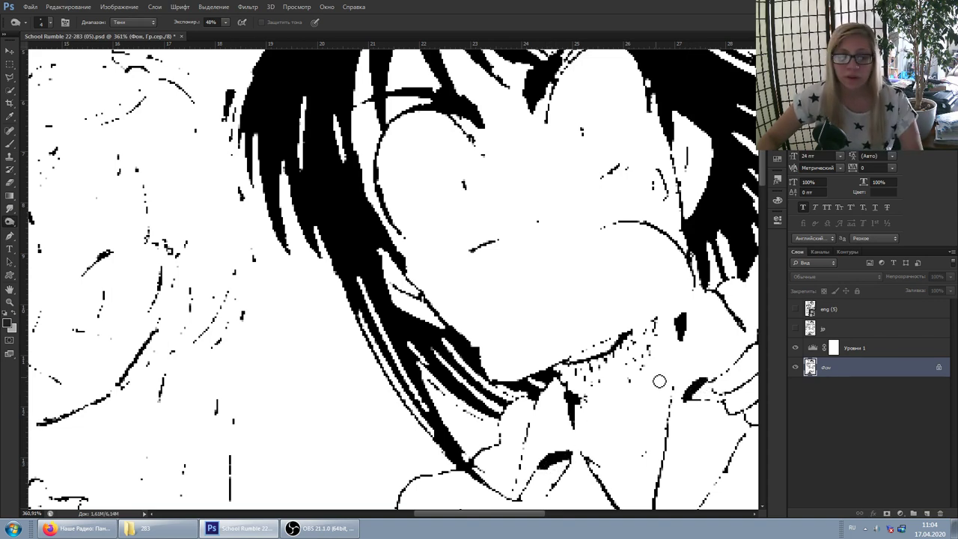
# - Burn the leftover specks in the fair-haired girl's neck bow and hair ribbon in the upper panel to solid black
pyautogui.scroll(-3, 553, 297)
pyautogui.hscroll(3, 550, 299)
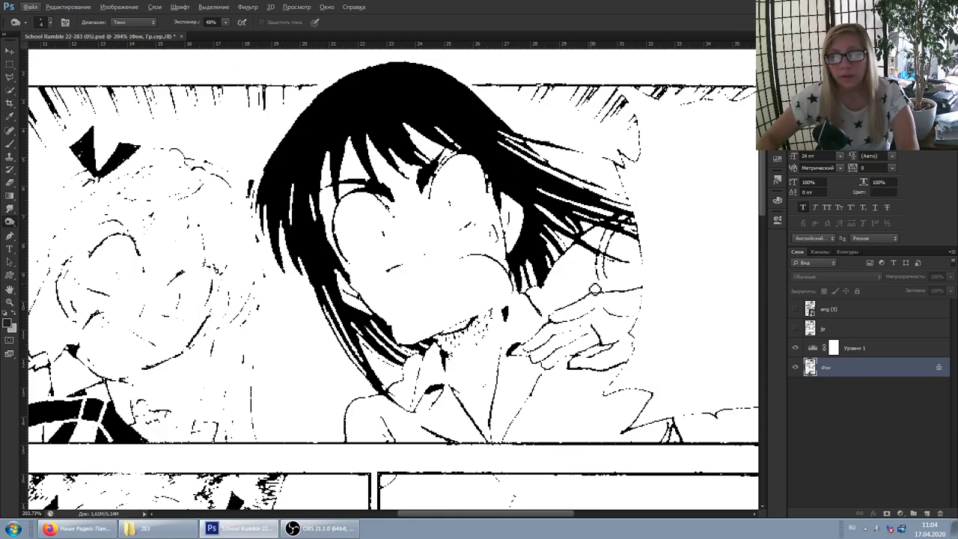
pyautogui.hscroll(3, 592, 284)
pyautogui.hscroll(-6, 580, 290)
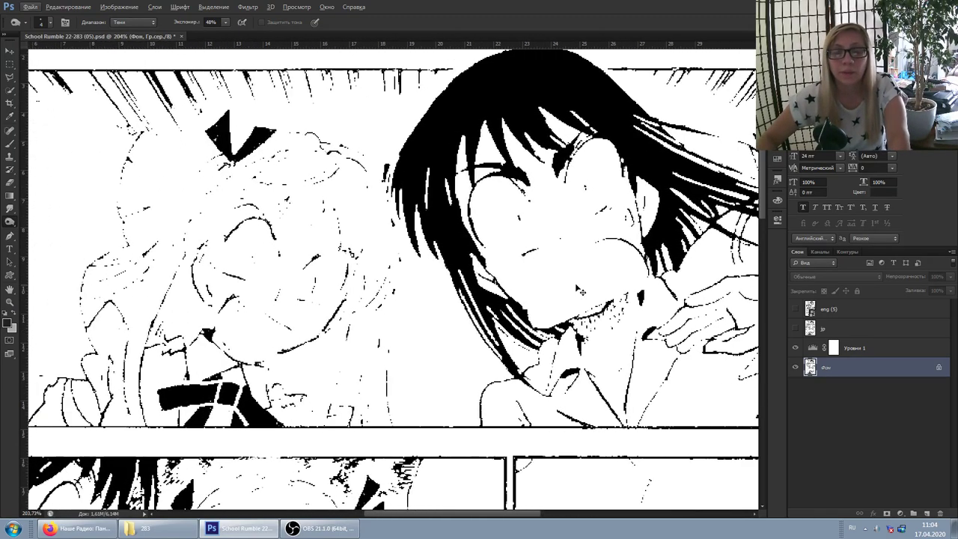
pyautogui.click(794, 349)
pyautogui.click(795, 349)
pyautogui.scroll(5, 357, 354)
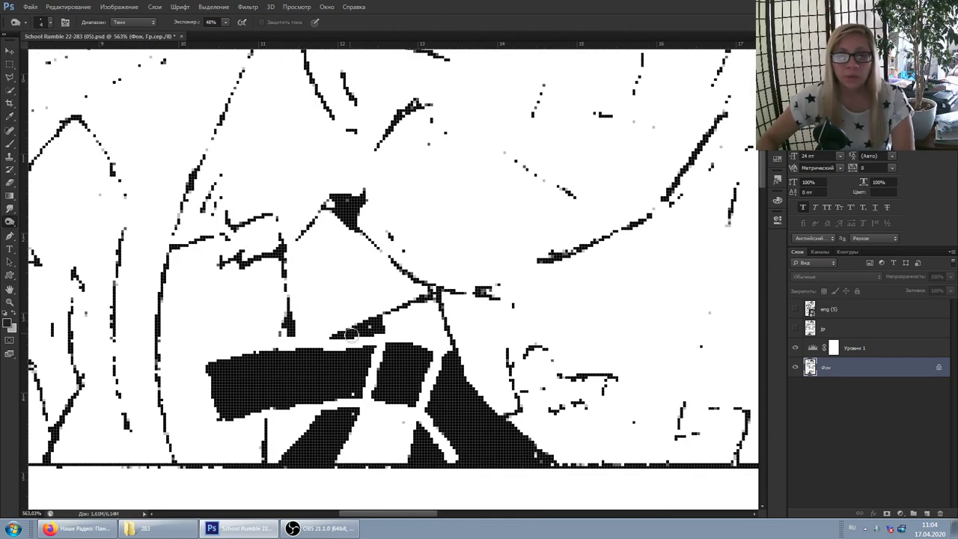
pyautogui.scroll(-4, 371, 330)
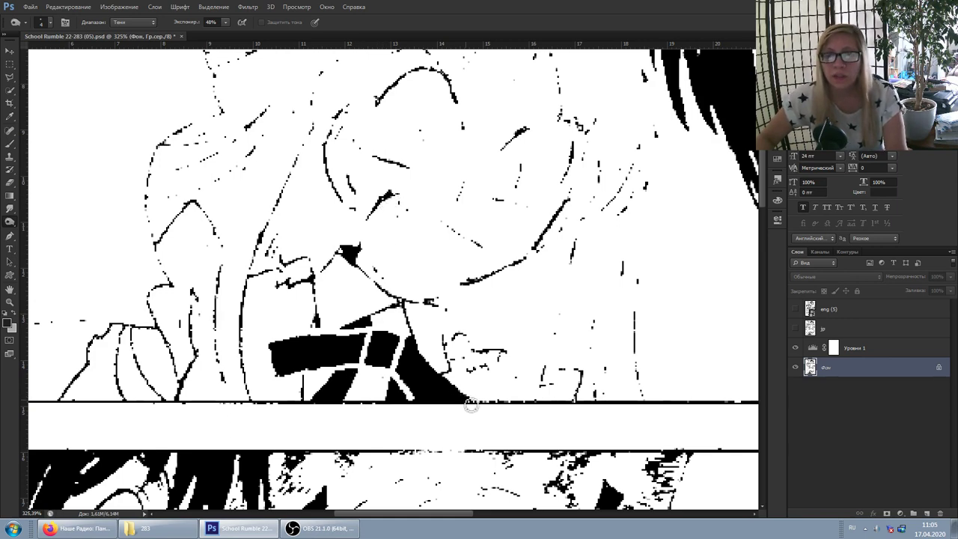
pyautogui.scroll(5, 464, 404)
pyautogui.scroll(1, 445, 245)
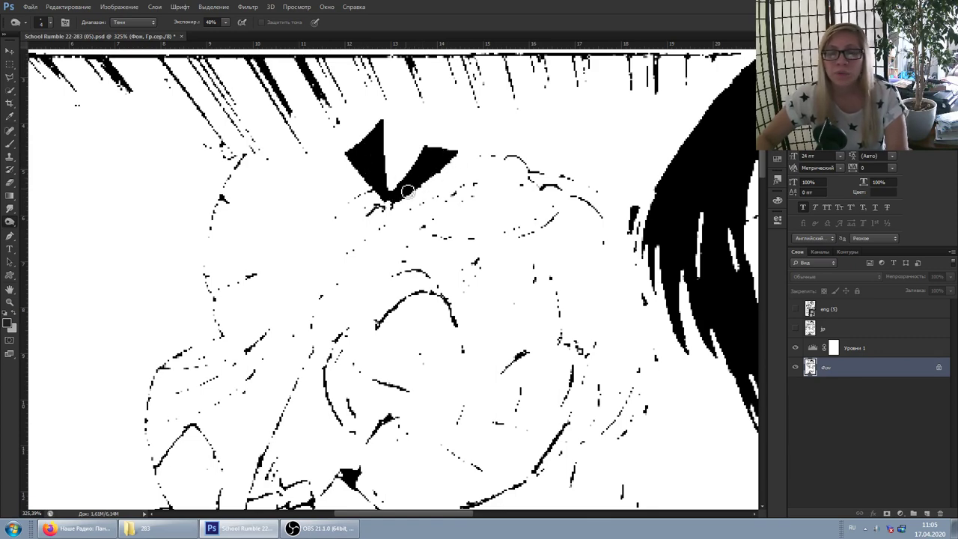
# - Burn the dark hair and the fair-haired girl's ribbons in the panel below to solid black
pyautogui.scroll(-3, 485, 238)
pyautogui.scroll(-2, 478, 251)
pyautogui.scroll(-2, 408, 274)
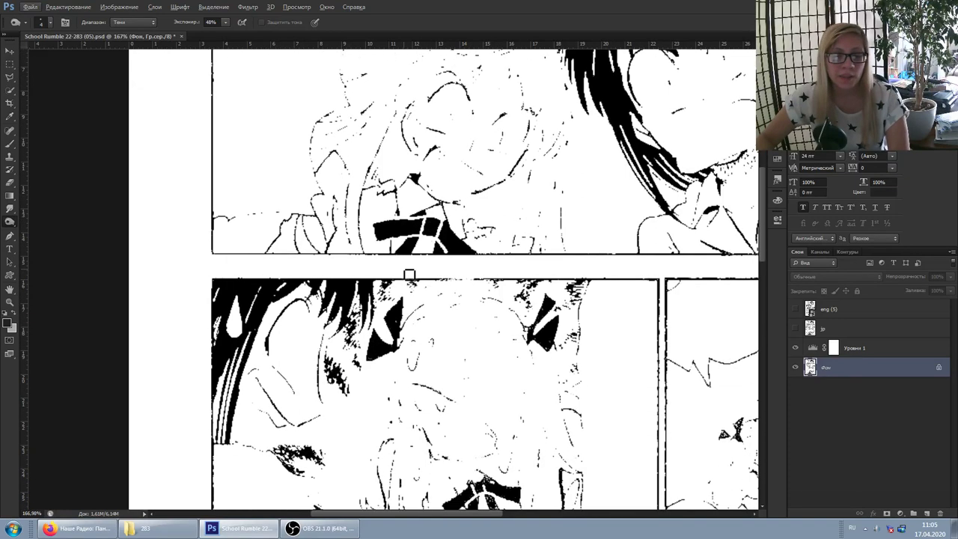
pyautogui.scroll(-1, 382, 303)
pyautogui.scroll(3, 389, 271)
pyautogui.moveTo(389, 271)
pyautogui.mouseDown()
pyautogui.moveTo(410, 259)
pyautogui.moveTo(414, 307)
pyautogui.mouseUp()
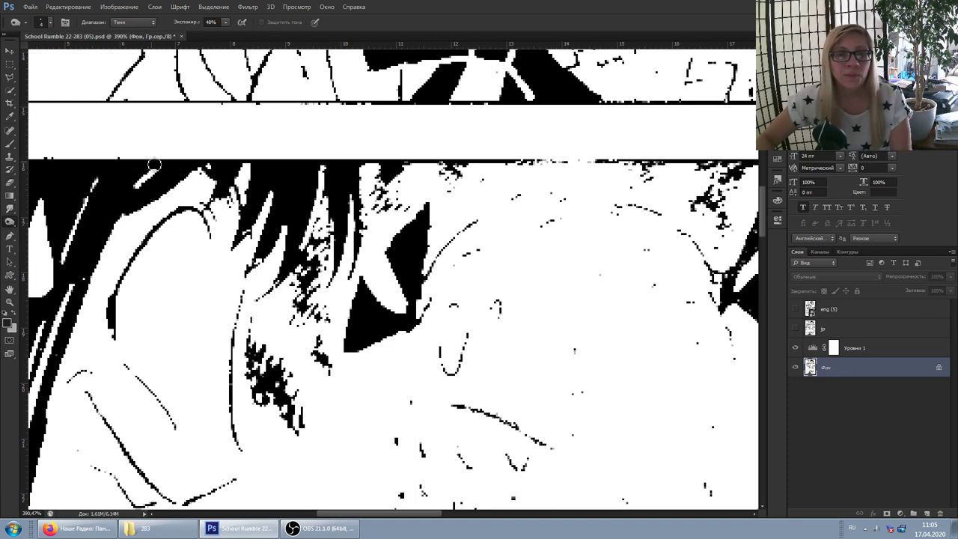
pyautogui.hscroll(-5, 82, 247)
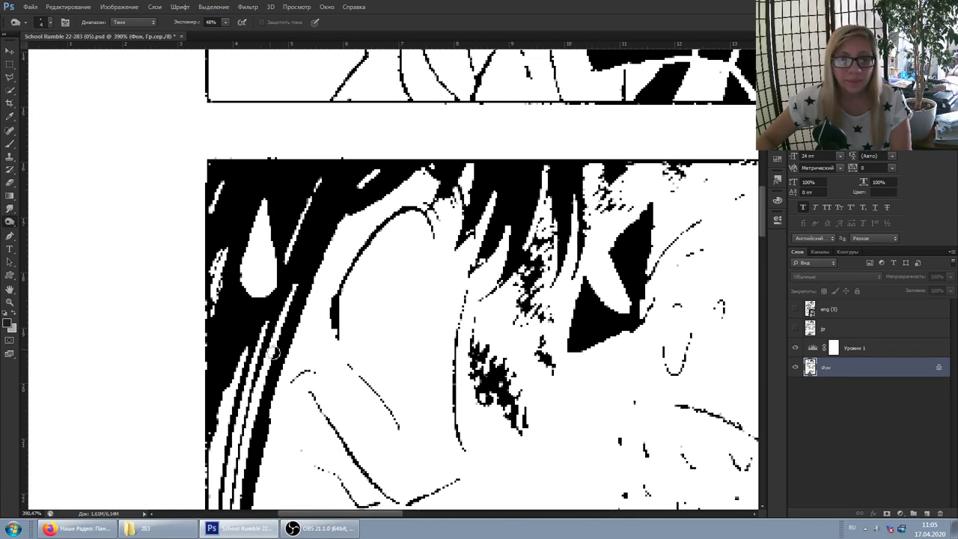
pyautogui.scroll(-1, 264, 397)
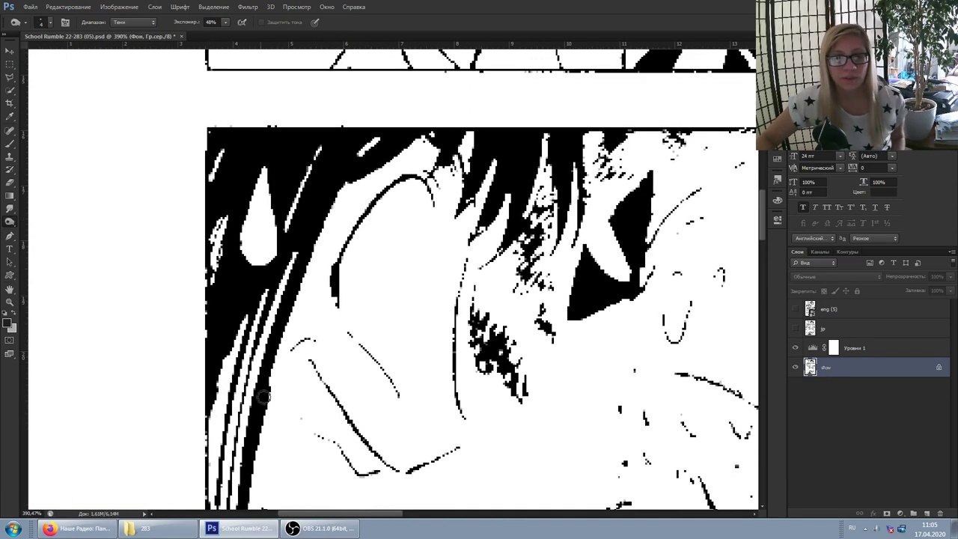
# - Burn the darkest part of the hatched shadow below the dark-haired figure's face in the same panel
pyautogui.scroll(-7, 263, 396)
pyautogui.moveTo(382, 341); pyautogui.dragTo(389, 339)
pyautogui.moveTo(376, 375)
pyautogui.mouseDown()
pyautogui.moveTo(391, 385)
pyautogui.moveTo(404, 369)
pyautogui.moveTo(389, 363)
pyautogui.moveTo(447, 349)
pyautogui.mouseUp()
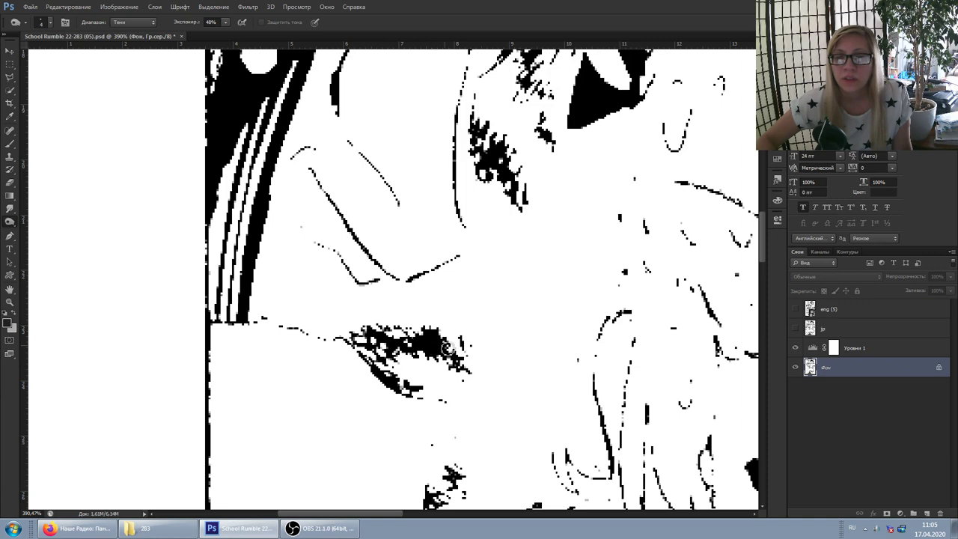
pyautogui.scroll(-5, 458, 362)
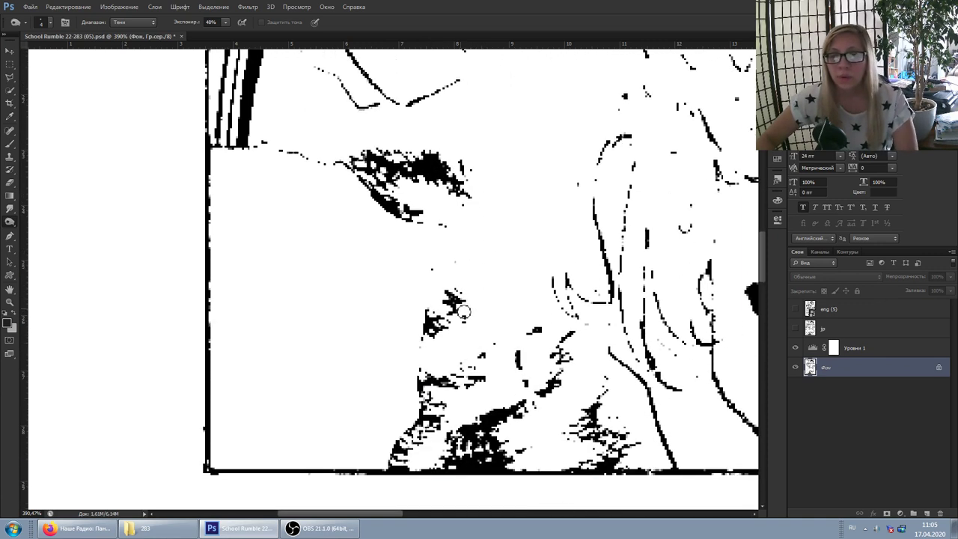
pyautogui.hscroll(4, 505, 379)
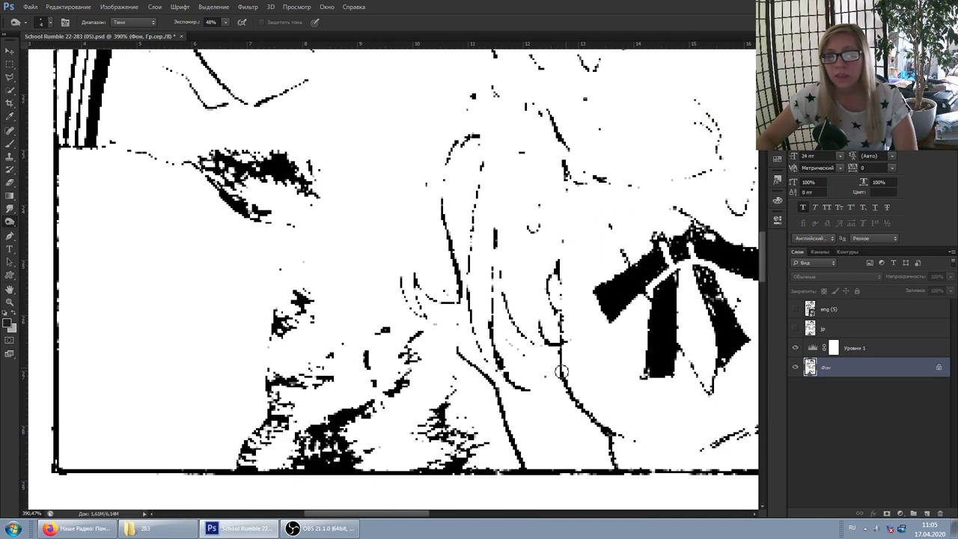
# - Burn out the specks in the fair-haired girl's neck bow, comparing the area with and without the Уровни 1 layer
pyautogui.click(795, 347)
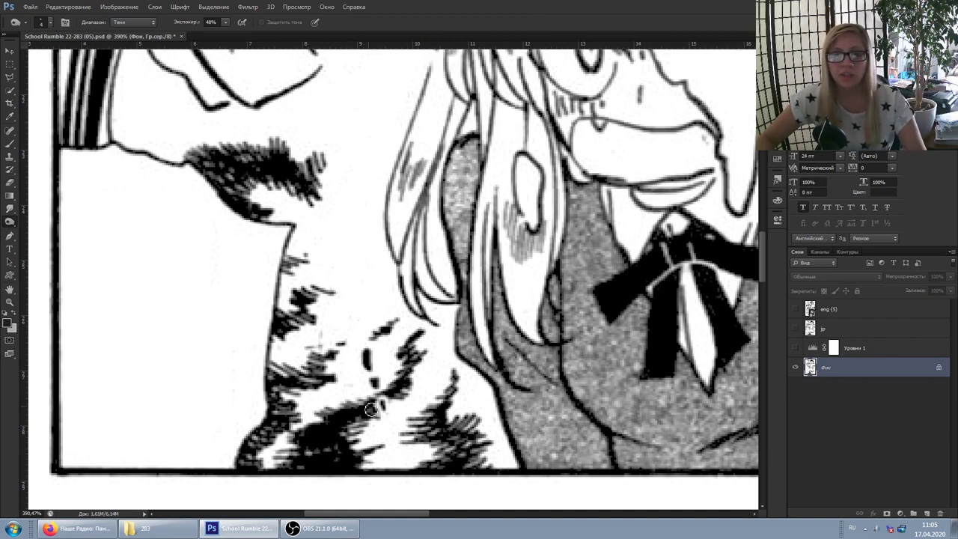
pyautogui.hscroll(5, 377, 412)
pyautogui.hscroll(1, 377, 414)
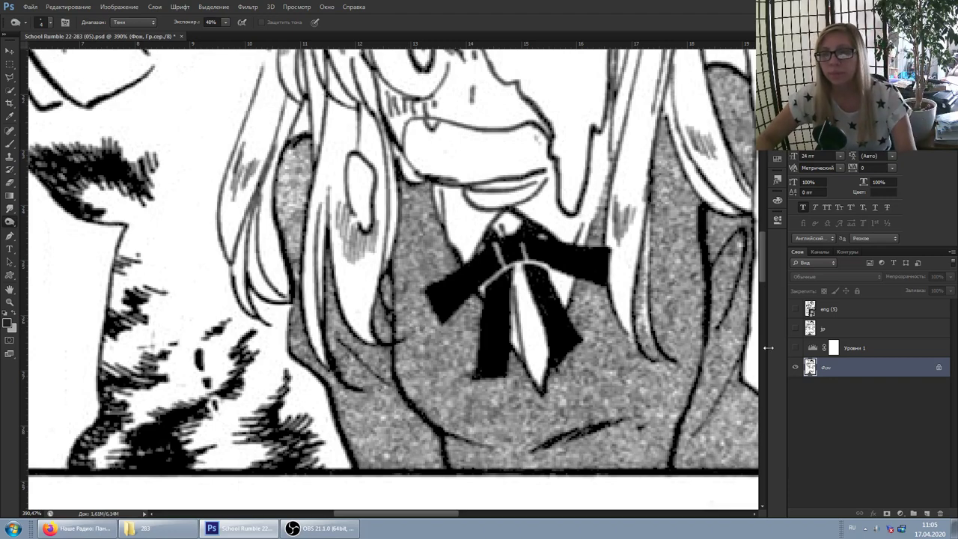
pyautogui.click(795, 347)
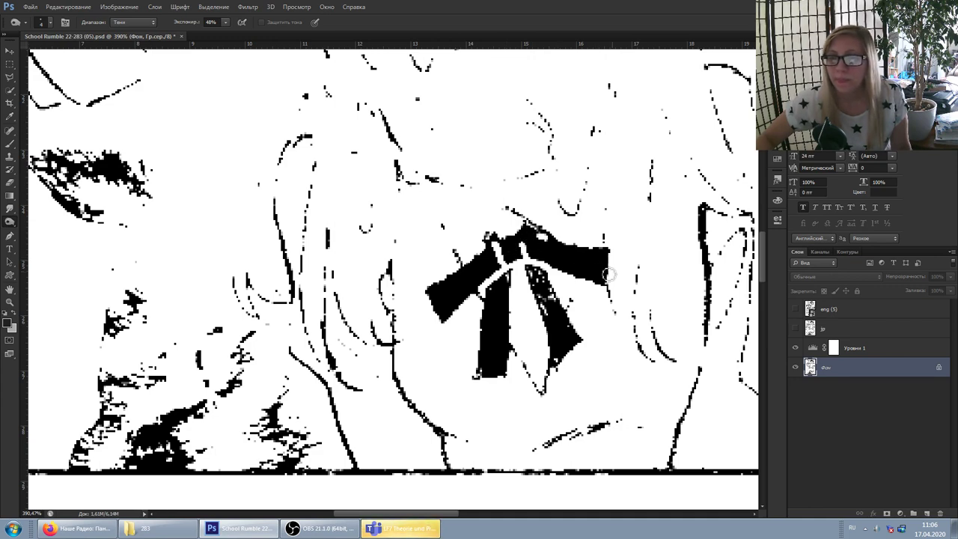
pyautogui.click(797, 349)
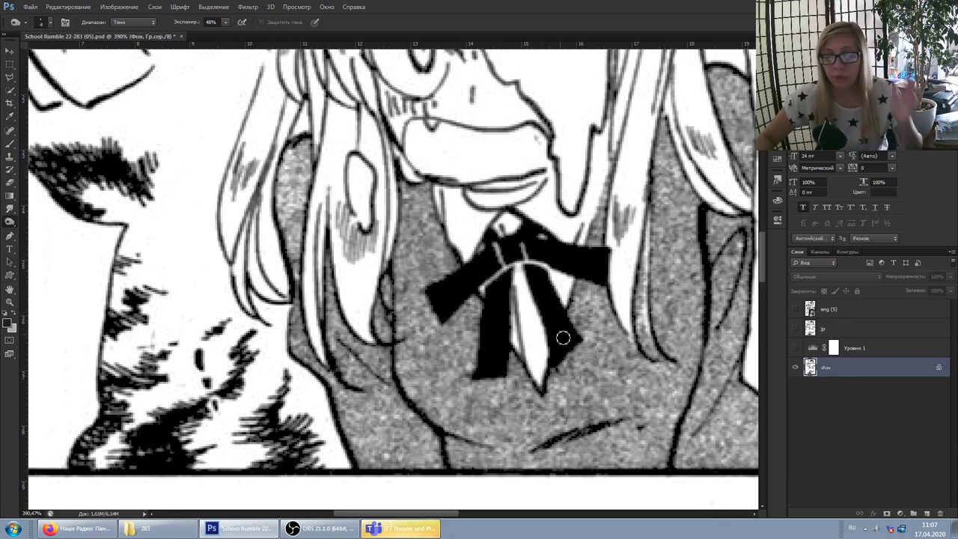
pyautogui.moveTo(453, 514); pyautogui.dragTo(493, 514)
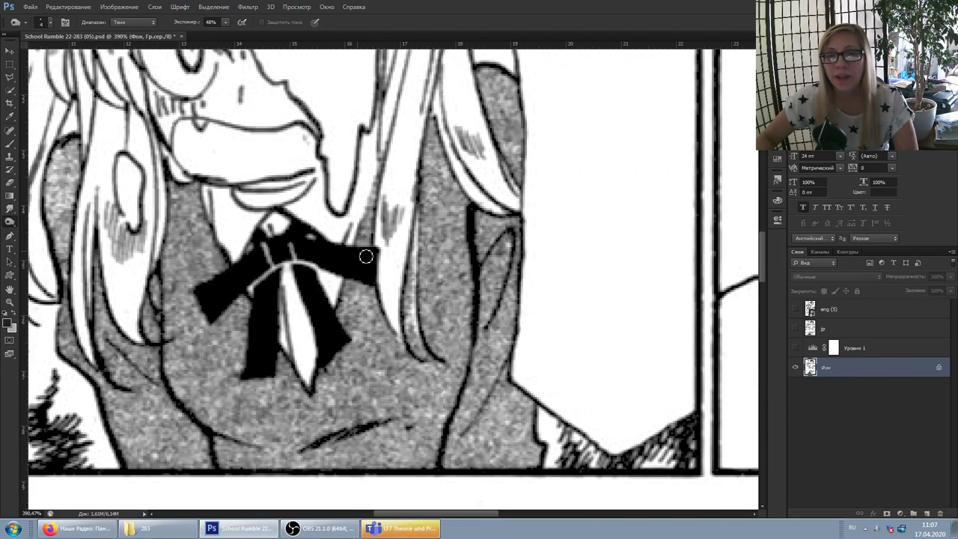
pyautogui.click(794, 348)
pyautogui.click(795, 348)
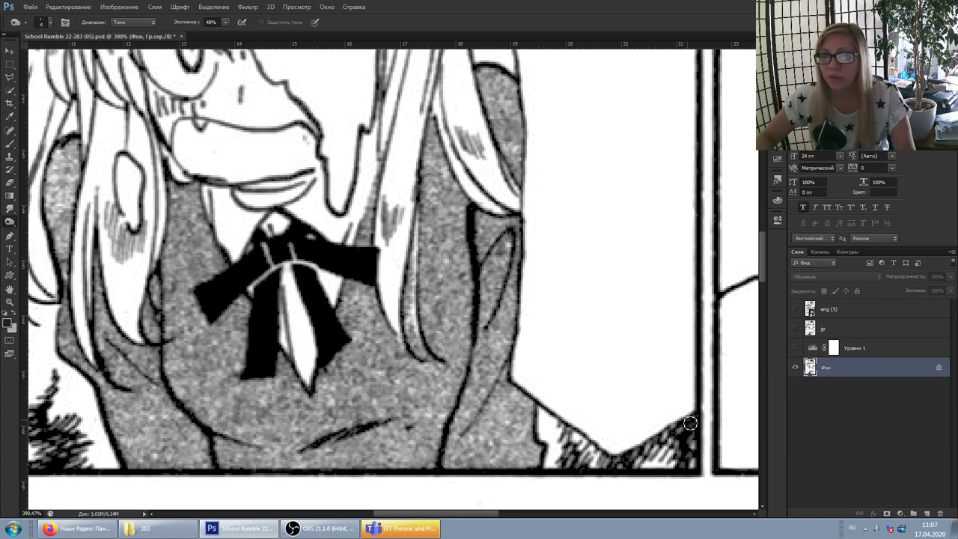
# - Check the panel's hair ribbons, hatching and neck bow for leftover specks, with the Уровни 1 layer hidden and shown
pyautogui.scroll(3, 624, 346)
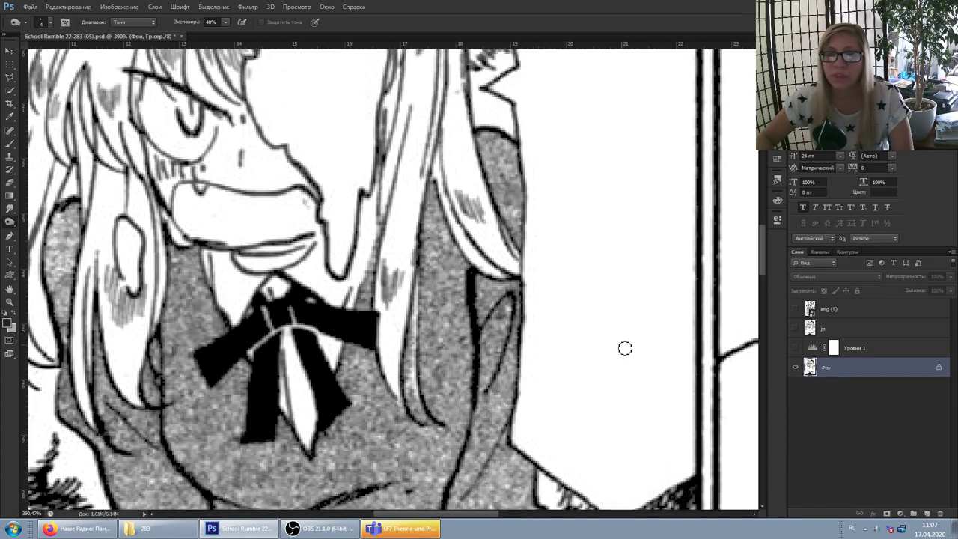
pyautogui.scroll(10, 470, 314)
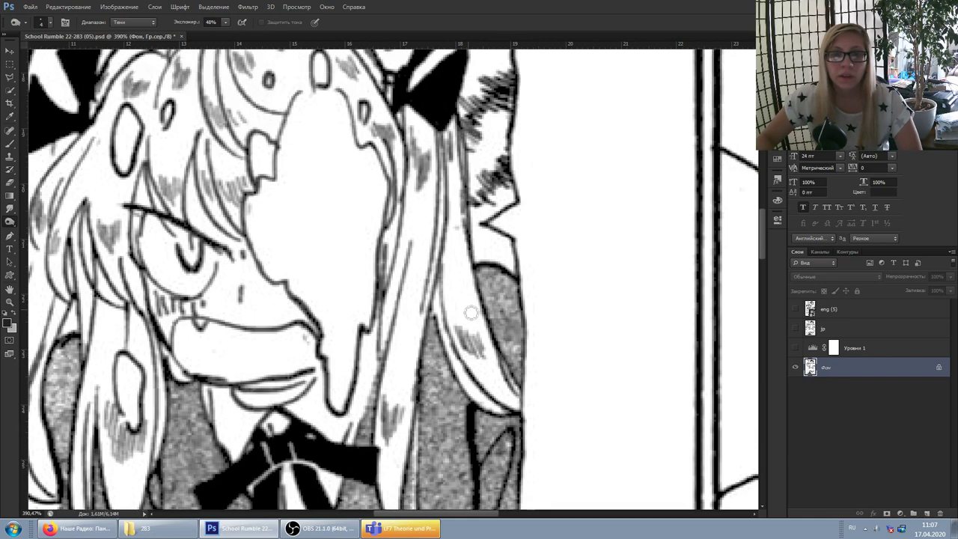
pyautogui.hscroll(-5, 471, 314)
pyautogui.hscroll(-1, 470, 314)
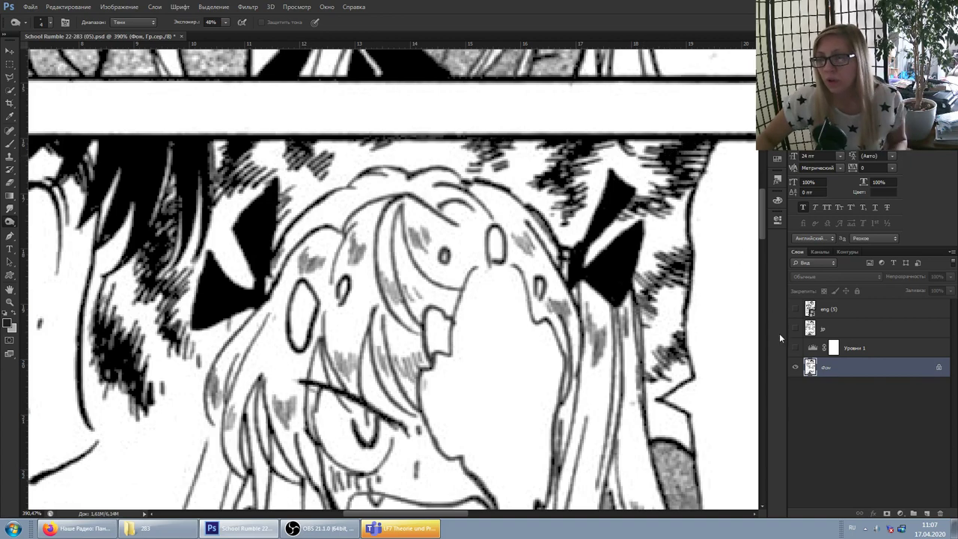
pyautogui.click(794, 348)
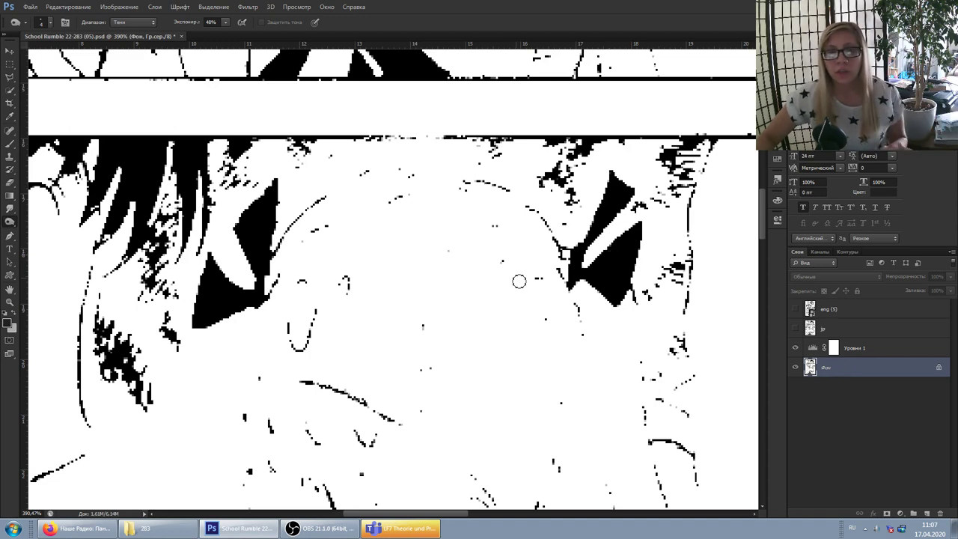
pyautogui.scroll(-3, 509, 283)
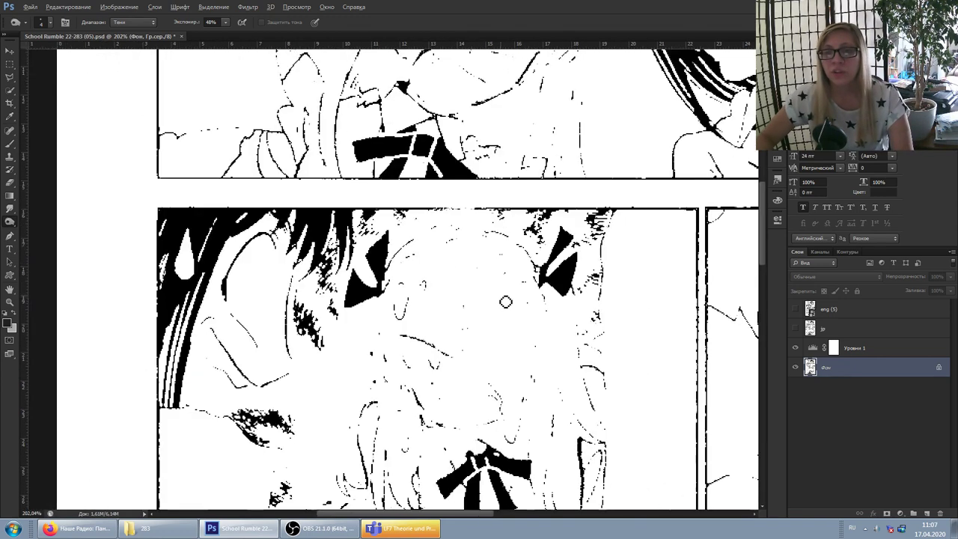
pyautogui.scroll(-2, 506, 300)
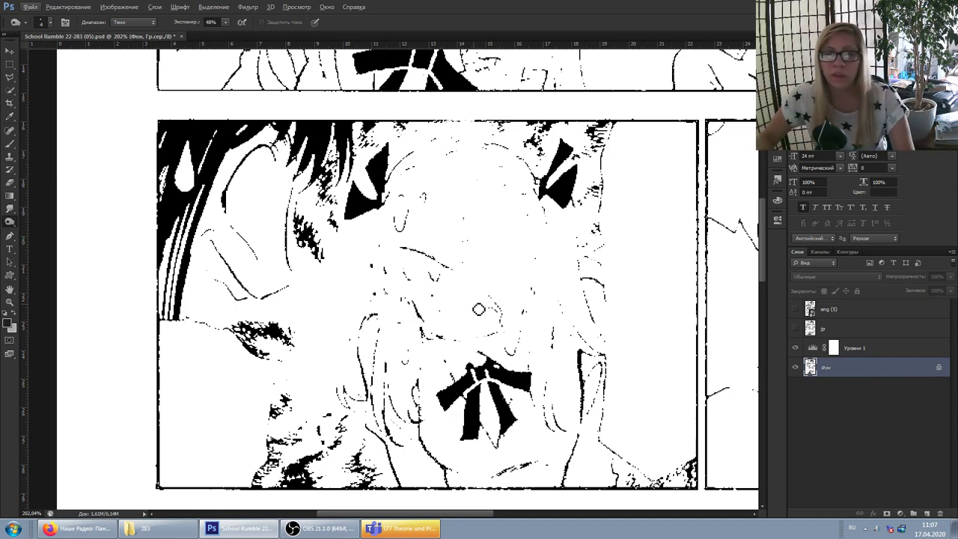
# - Save the page, hide the Уровни 1 layer and inspect the small figures in the adjacent panel
pyautogui.hscroll(5, 504, 305)
pyautogui.scroll(-1, 492, 326)
pyautogui.scroll(-3, 492, 325)
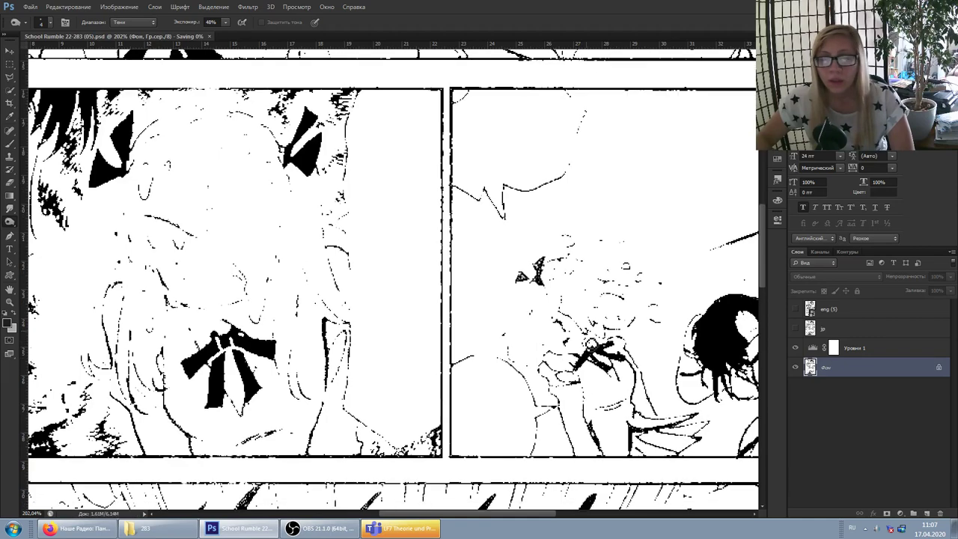
pyautogui.hscroll(5, 493, 326)
pyautogui.click(795, 348)
pyautogui.scroll(3, 353, 279)
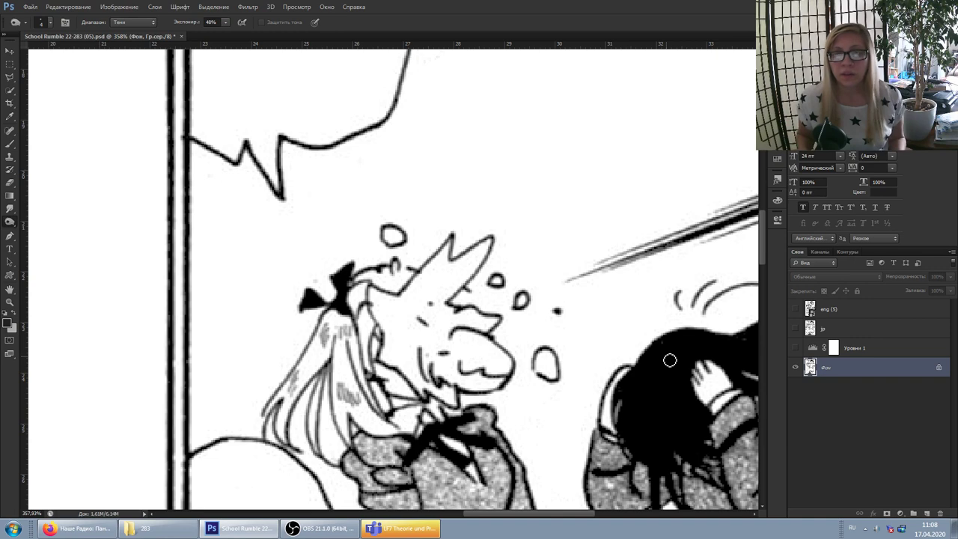
# - Check the two uniformed figures for leftover specks in hair, neck bow and clothing folds, with the Уровни 1 layer hidden and shown
pyautogui.click(795, 347)
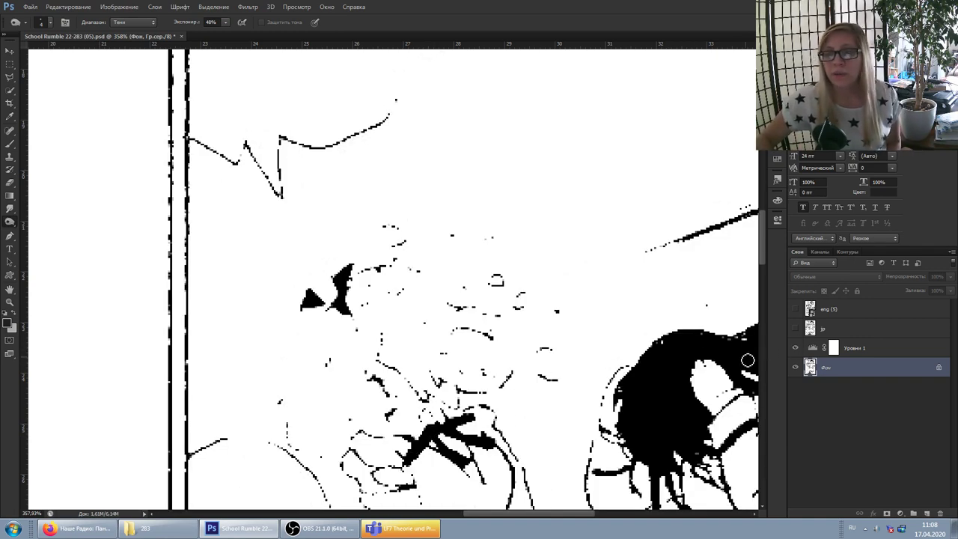
pyautogui.click(795, 348)
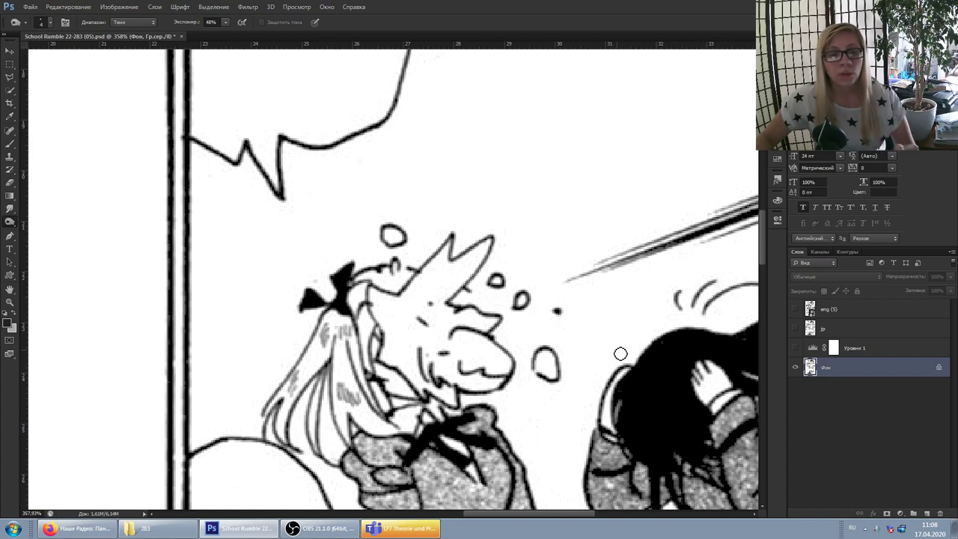
pyautogui.scroll(-2, 456, 280)
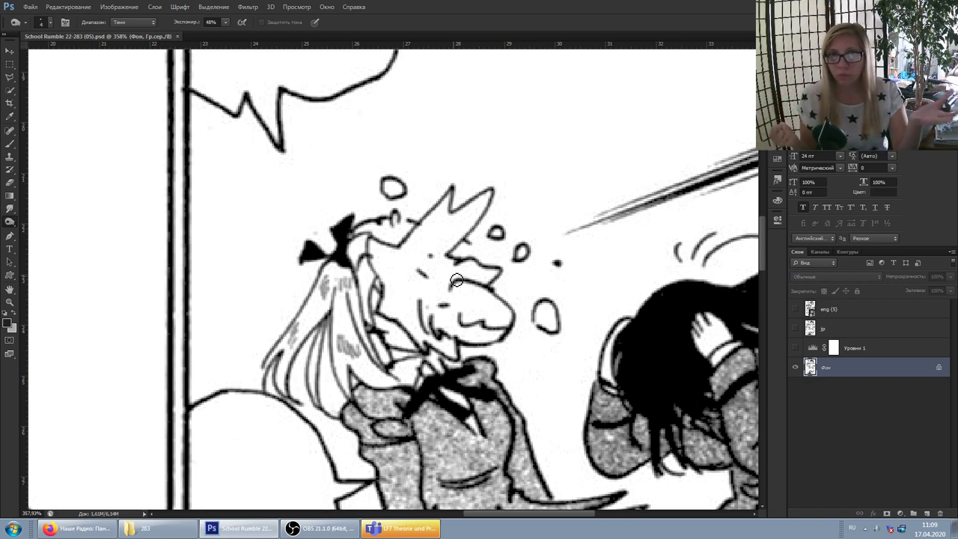
pyautogui.hscroll(4, 456, 280)
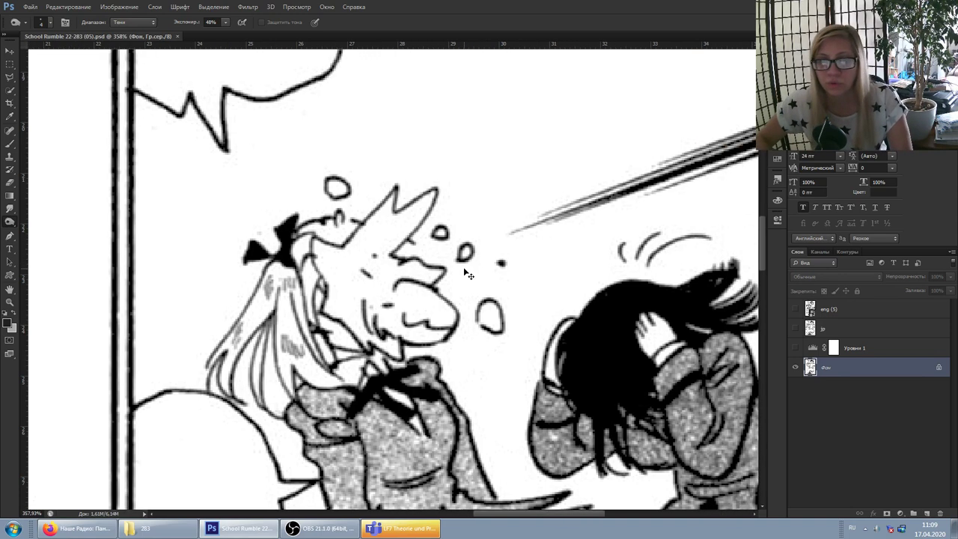
pyautogui.scroll(-2, 562, 369)
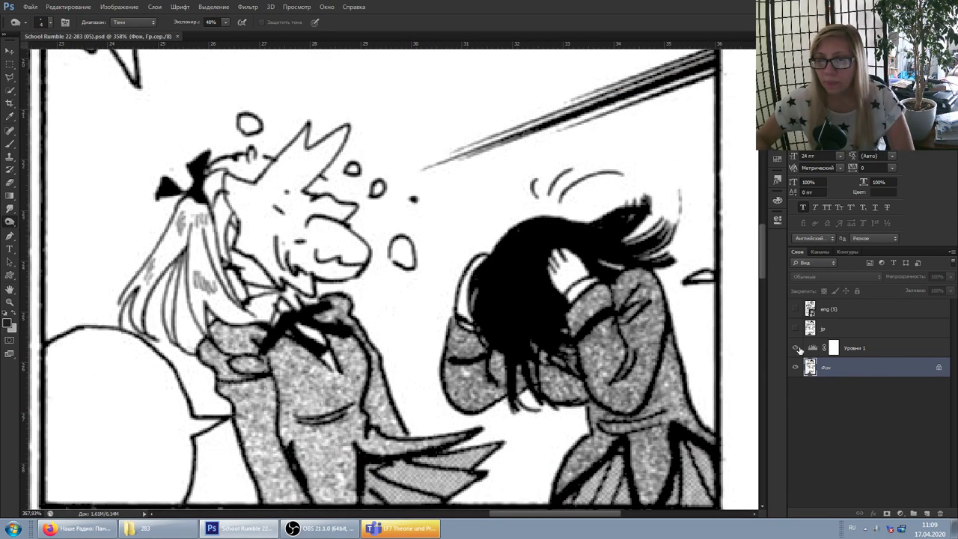
pyautogui.click(796, 348)
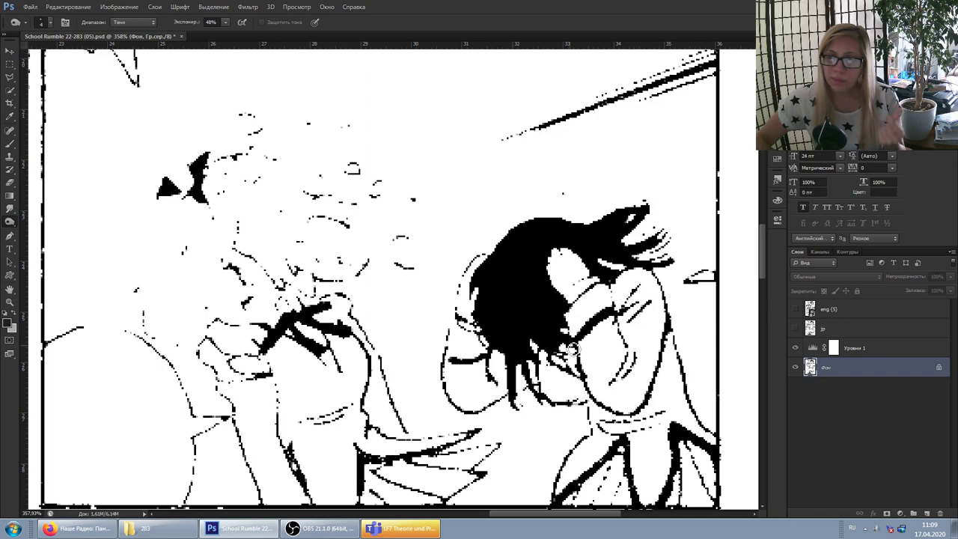
pyautogui.scroll(-3, 574, 349)
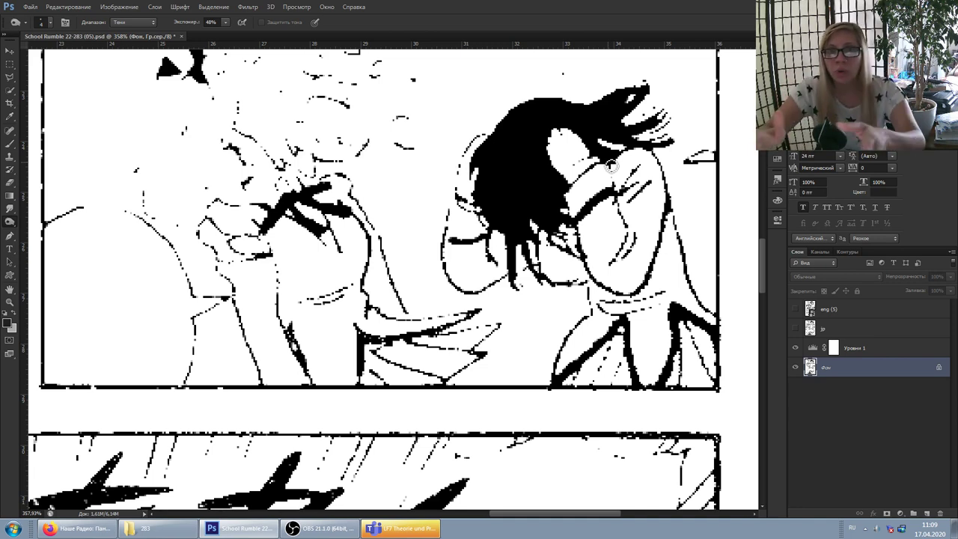
pyautogui.click(794, 349)
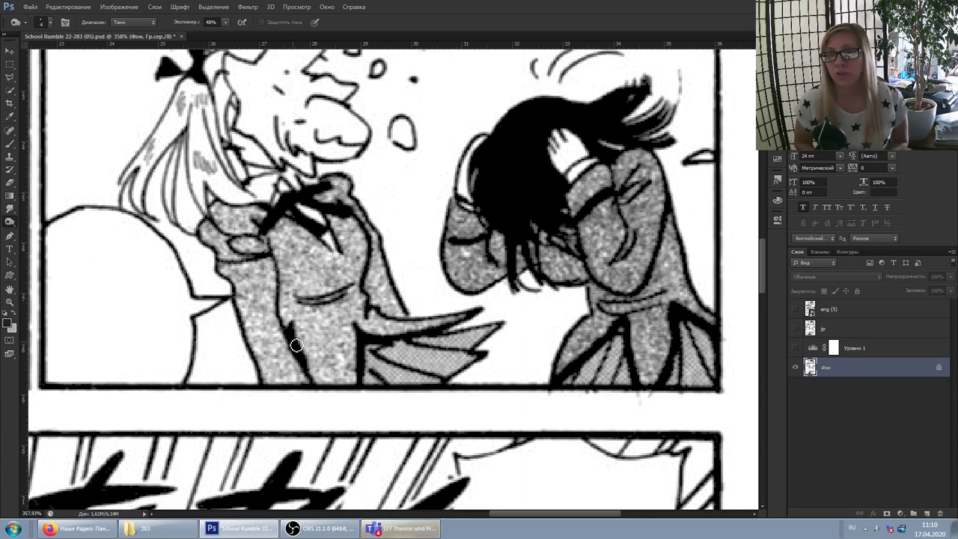
pyautogui.click(795, 348)
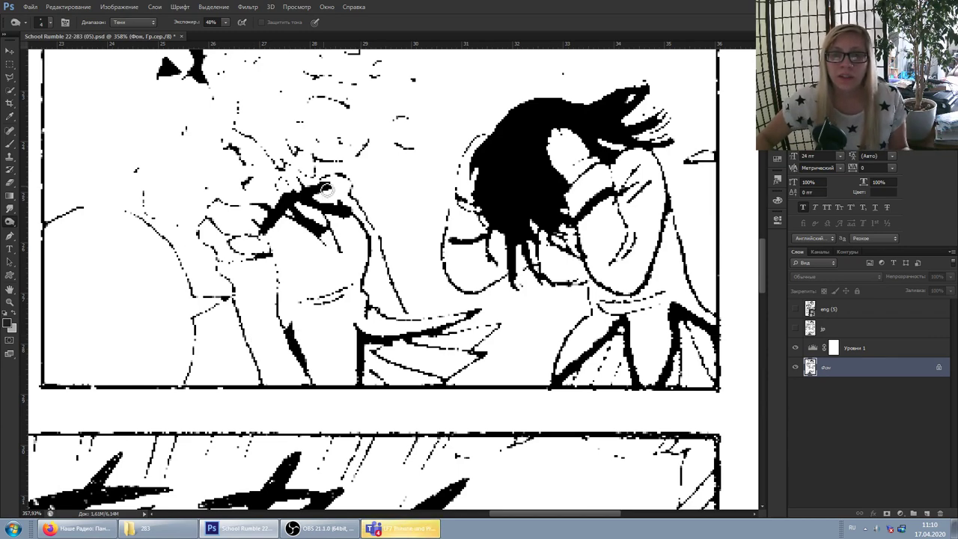
# - Burn the small marks below the exclamation strokes in the next panel to solid black, comparing with the Уровни 1 layer hidden and shown
pyautogui.scroll(-1, 382, 263)
pyautogui.scroll(-2, 374, 307)
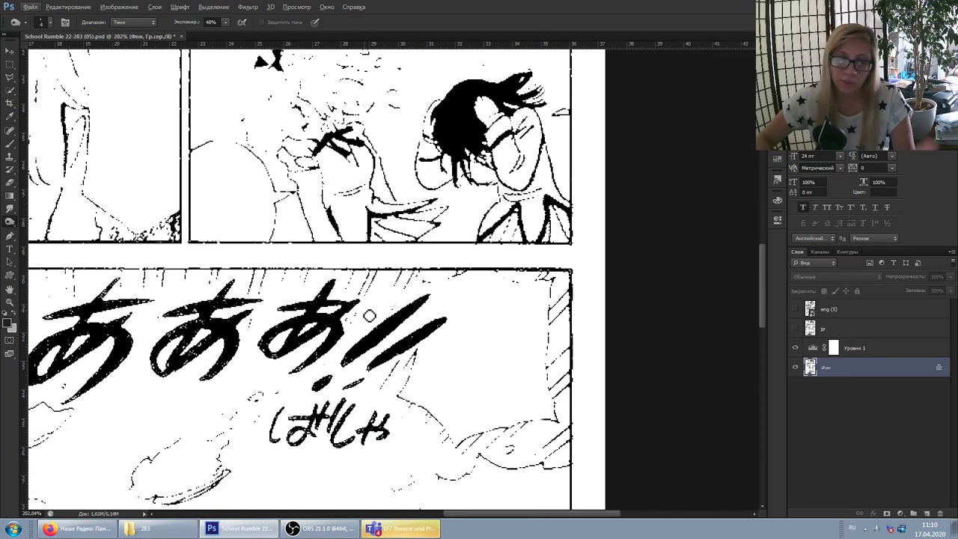
pyautogui.scroll(-2, 325, 404)
pyautogui.scroll(5, 408, 296)
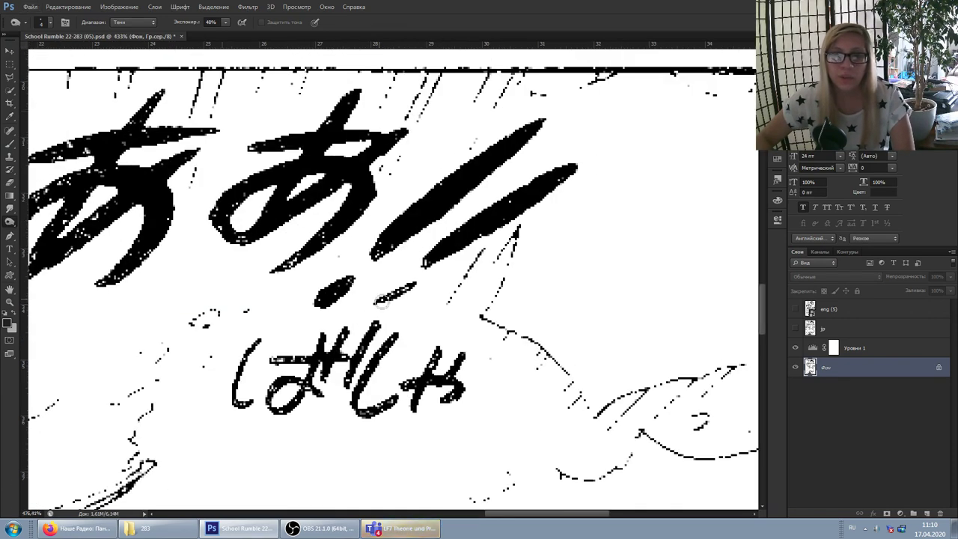
pyautogui.moveTo(410, 291); pyautogui.dragTo(374, 304)
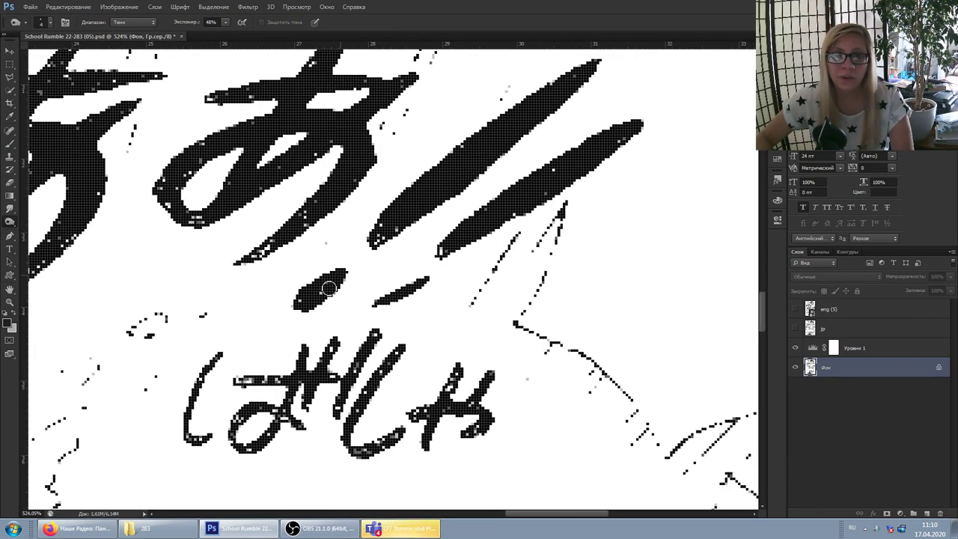
pyautogui.scroll(-2, 352, 260)
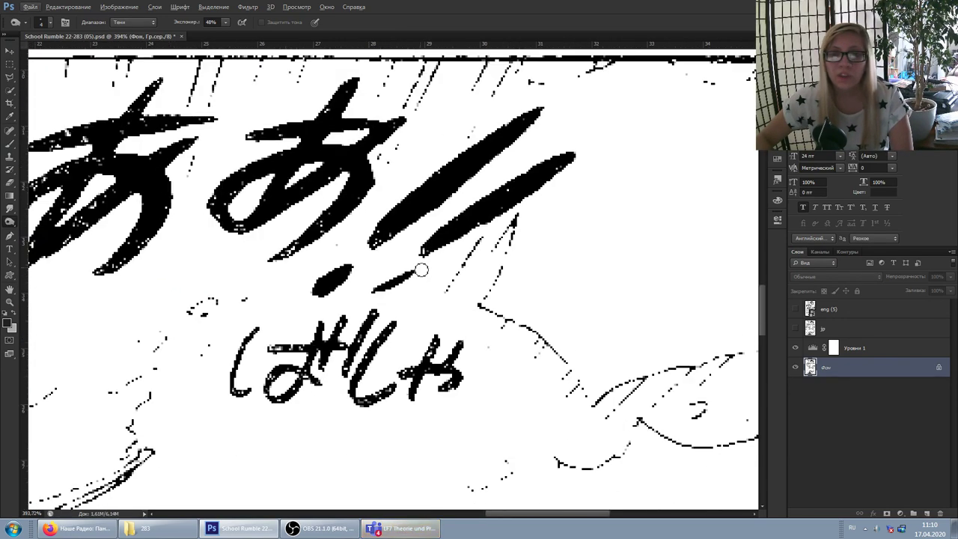
pyautogui.click(795, 348)
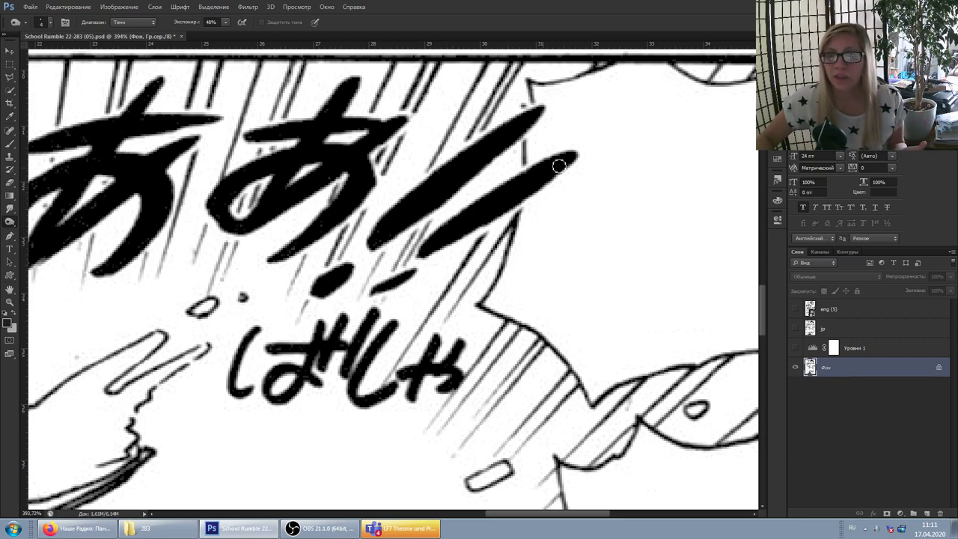
pyautogui.click(794, 347)
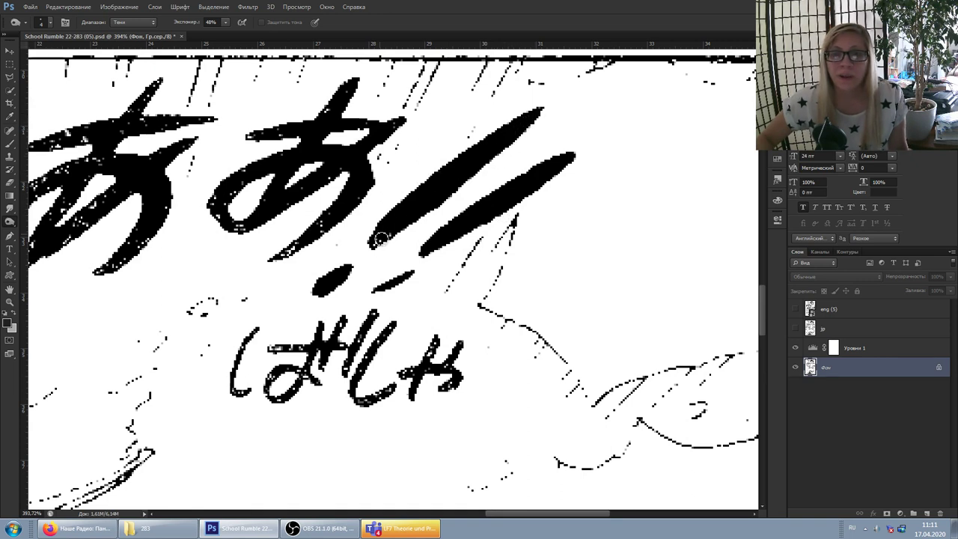
pyautogui.click(796, 350)
# - Erase the small hiragana sound effect below the exclamation marks, using a 16 px eraser with white as the background colour
pyautogui.scroll(-1, 428, 344)
pyautogui.keyDown('alt'); pyautogui.scroll(-3, 428, 342); pyautogui.keyUp('alt')
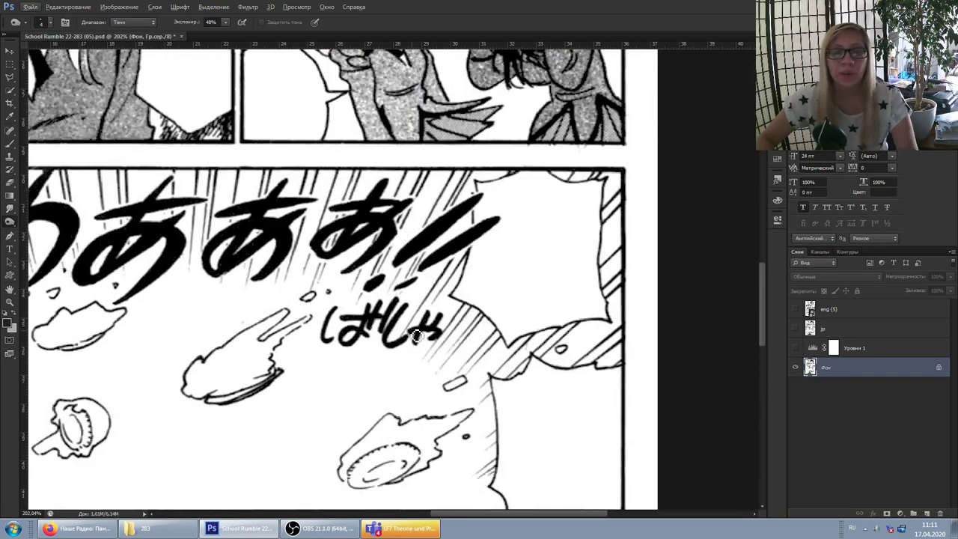
pyautogui.moveTo(416, 334); pyautogui.dragTo(550, 267)
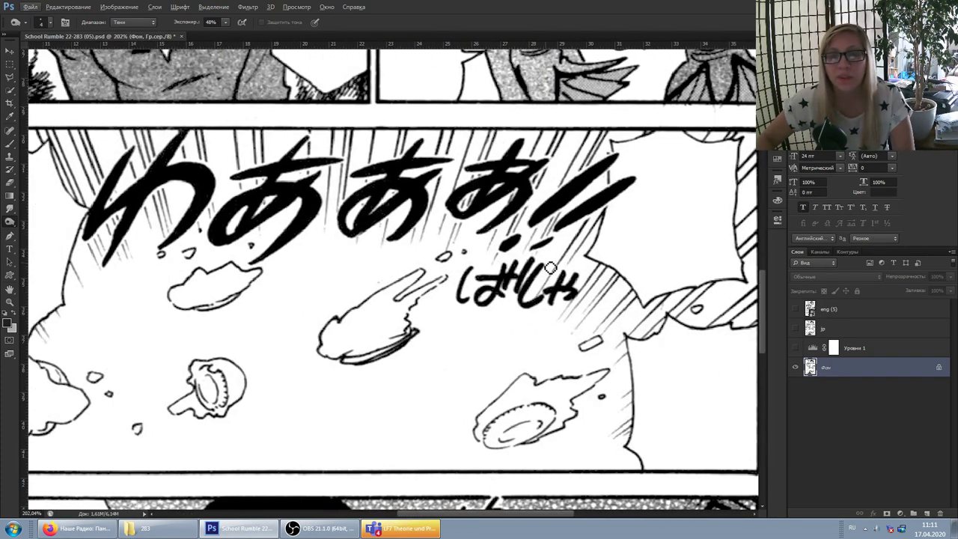
pyautogui.click(9, 182)
pyautogui.keyDown('alt'); pyautogui.scroll(2, 576, 262); pyautogui.keyUp('alt')
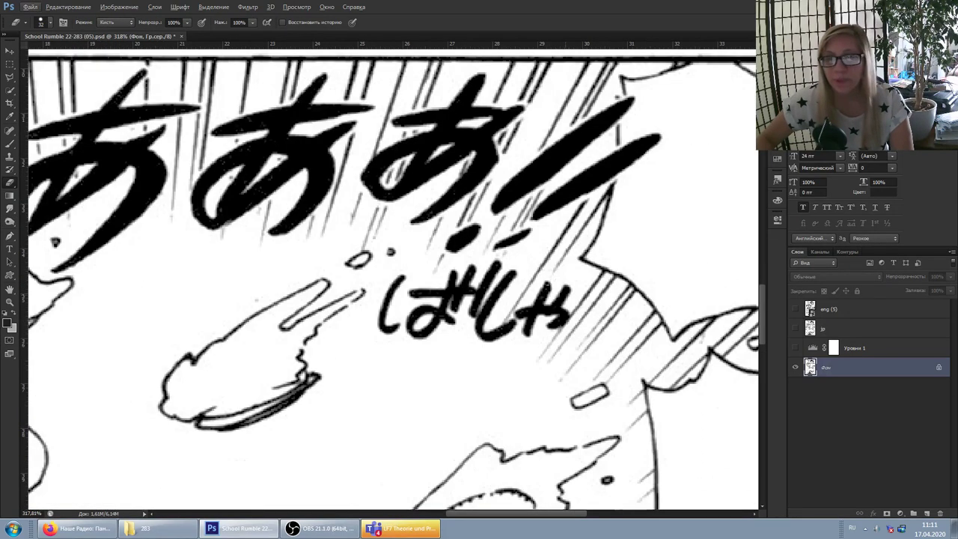
pyautogui.click(42, 22)
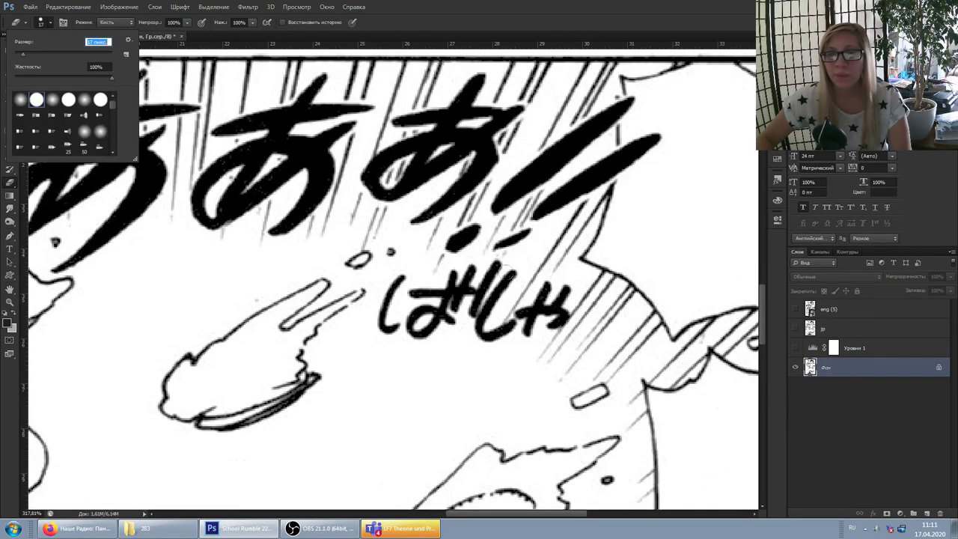
pyautogui.moveTo(505, 261); pyautogui.dragTo(495, 298)
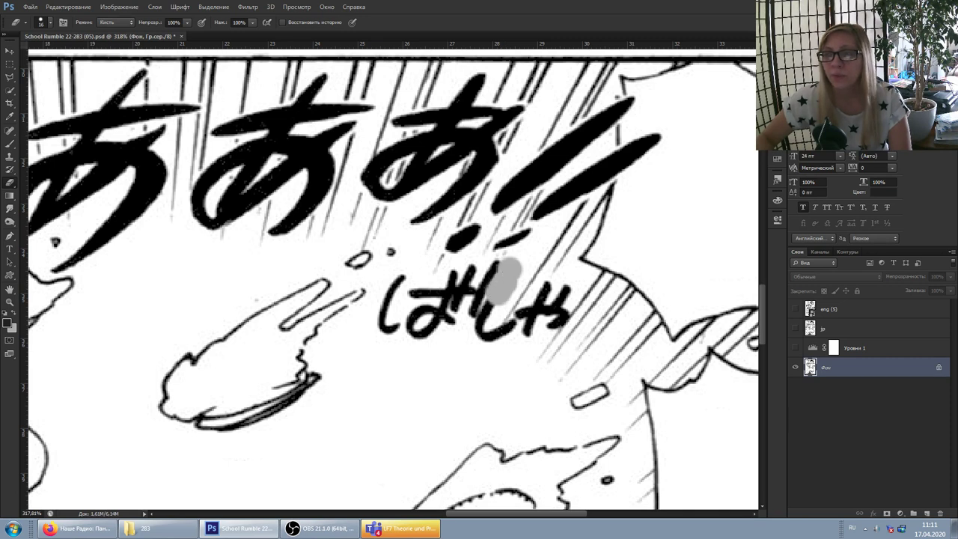
pyautogui.hotkey('ctrl', 'z')
pyautogui.click(6, 315)
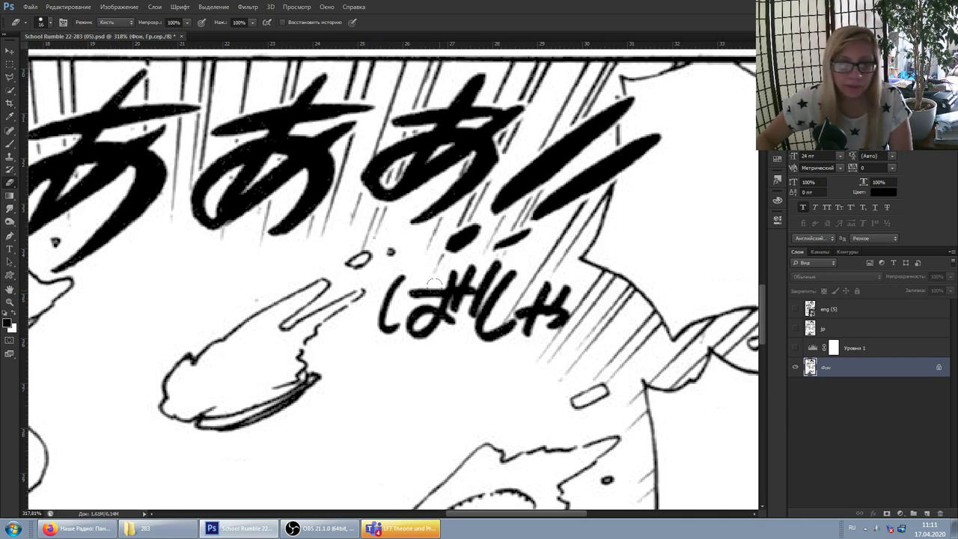
pyautogui.moveTo(500, 277); pyautogui.dragTo(481, 336)
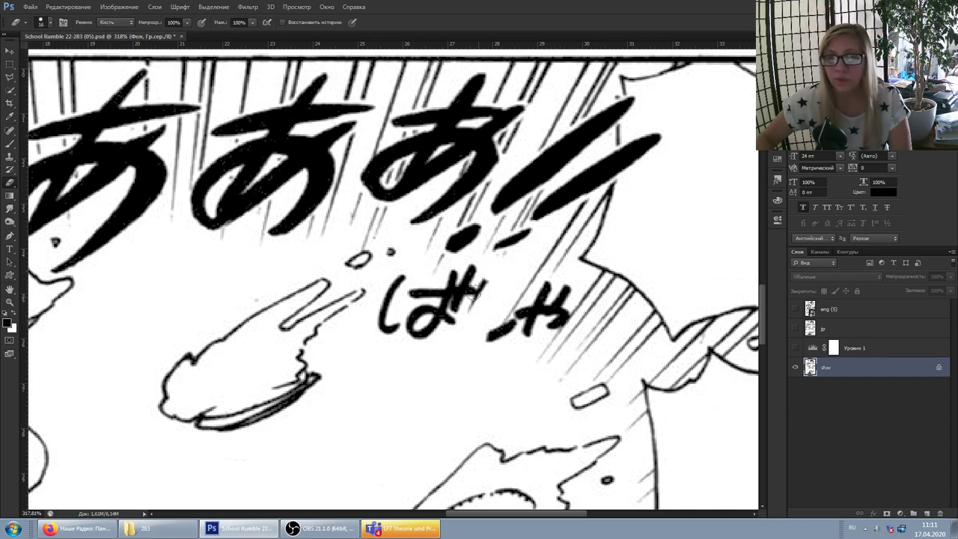
pyautogui.moveTo(457, 276)
pyautogui.mouseDown()
pyautogui.moveTo(419, 319)
pyautogui.moveTo(429, 324)
pyautogui.moveTo(465, 303)
pyautogui.moveTo(430, 289)
pyautogui.moveTo(394, 317)
pyautogui.moveTo(398, 274)
pyautogui.moveTo(375, 321)
pyautogui.moveTo(412, 294)
pyautogui.mouseUp()
pyautogui.moveTo(479, 323)
pyautogui.mouseDown()
pyautogui.moveTo(517, 330)
pyautogui.moveTo(515, 318)
pyautogui.moveTo(545, 298)
pyautogui.moveTo(546, 283)
pyautogui.moveTo(555, 321)
pyautogui.moveTo(540, 314)
pyautogui.mouseUp()
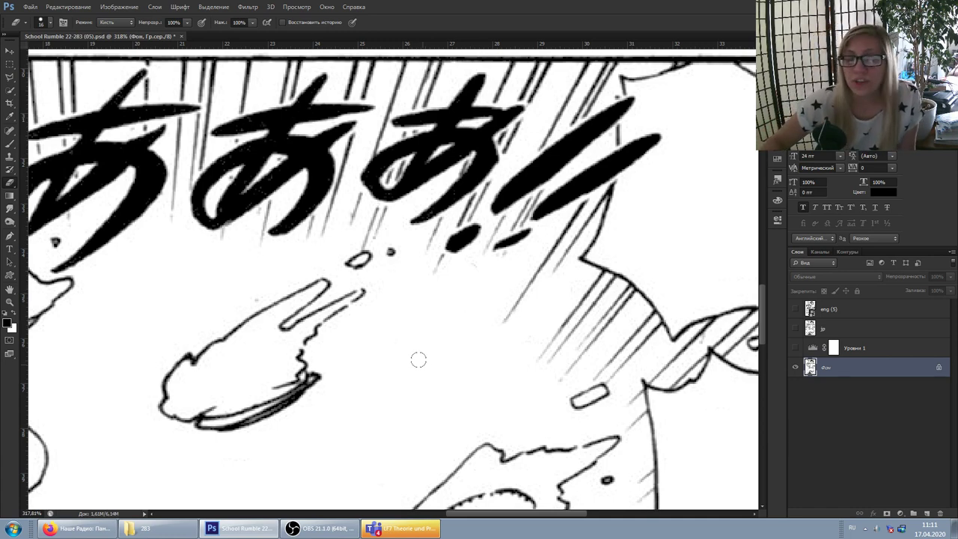
# - Switch back to the Burn tool and inspect the rest of the sound-effect panel and the patterned panel below it
pyautogui.click(10, 222)
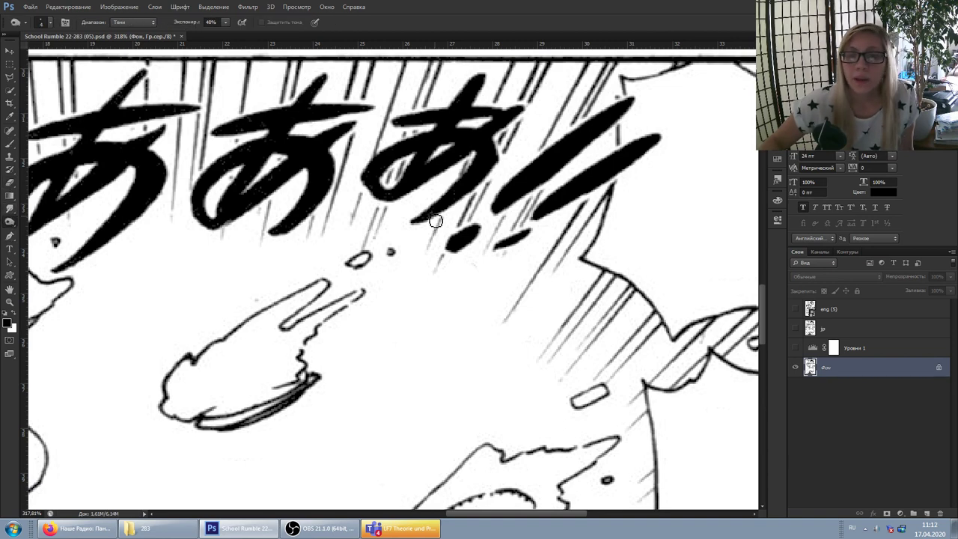
pyautogui.moveTo(441, 513); pyautogui.dragTo(315, 516)
pyautogui.scroll(-10, 699, 314)
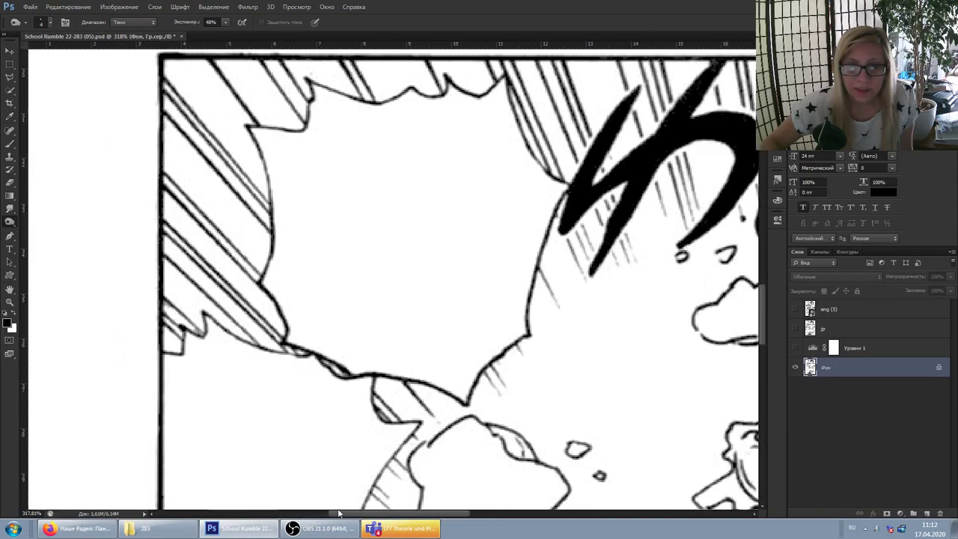
pyautogui.hscroll(5, 699, 315)
pyautogui.scroll(-8, 699, 314)
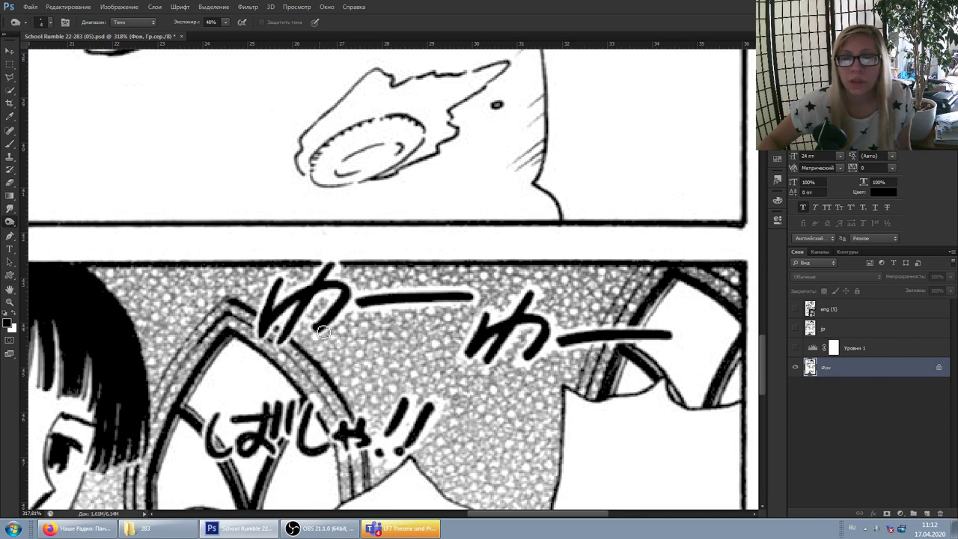
pyautogui.click(930, 533)
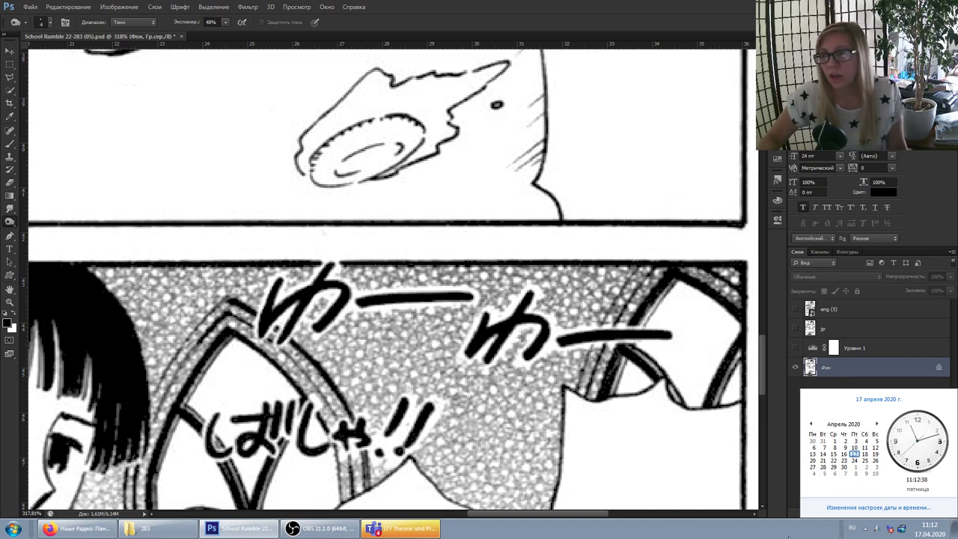
pyautogui.click(928, 528)
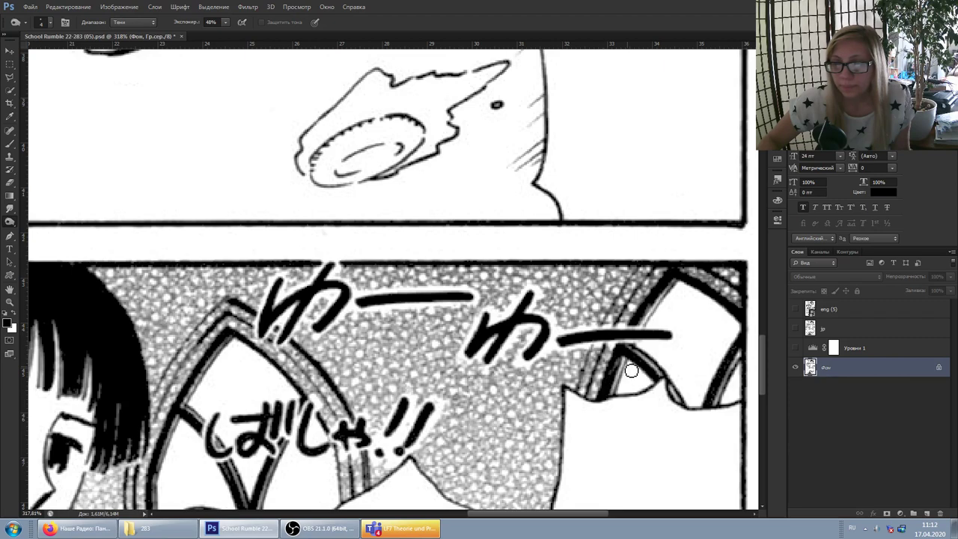
pyautogui.moveTo(622, 362)
pyautogui.mouseDown()
pyautogui.moveTo(650, 364)
pyautogui.moveTo(713, 407)
pyautogui.moveTo(737, 359)
pyautogui.mouseUp()
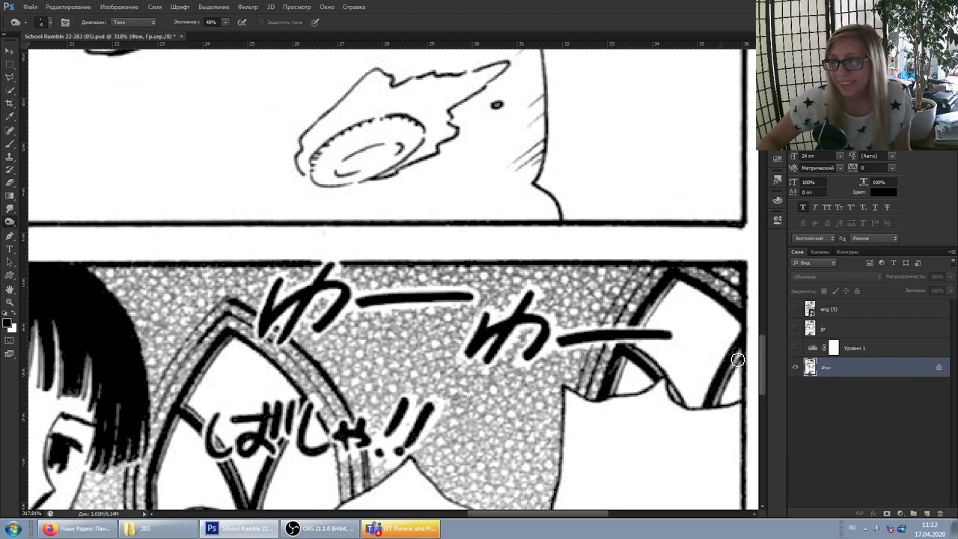
pyautogui.click(329, 531)
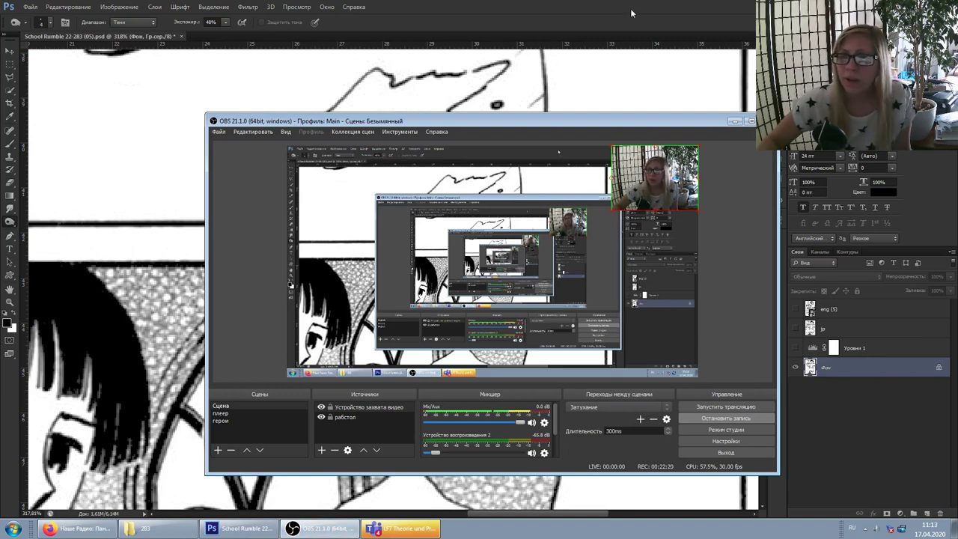
pyautogui.click(653, 65)
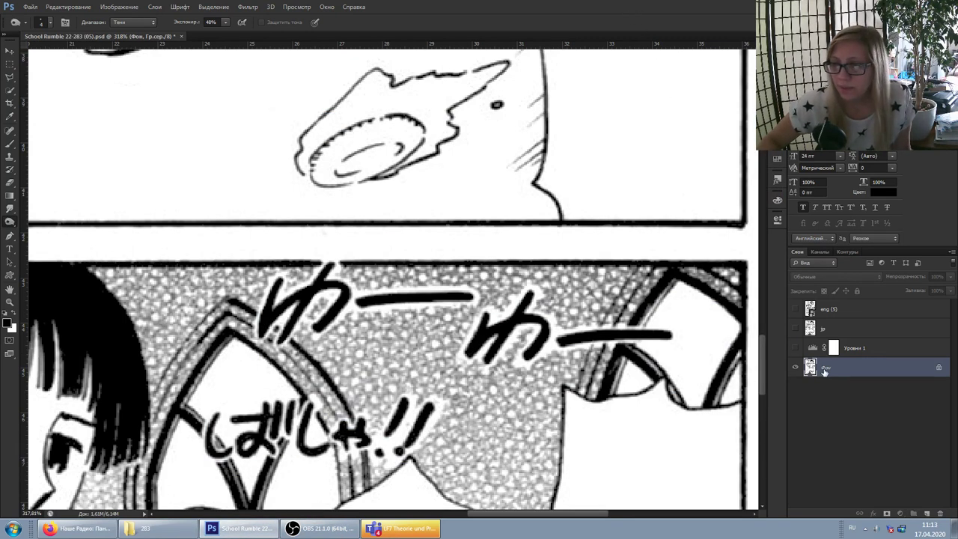
pyautogui.moveTo(429, 413)
pyautogui.mouseDown()
pyautogui.moveTo(406, 418)
pyautogui.moveTo(404, 454)
pyautogui.moveTo(386, 463)
pyautogui.moveTo(345, 434)
pyautogui.moveTo(348, 444)
pyautogui.moveTo(365, 431)
pyautogui.moveTo(351, 445)
pyautogui.mouseUp()
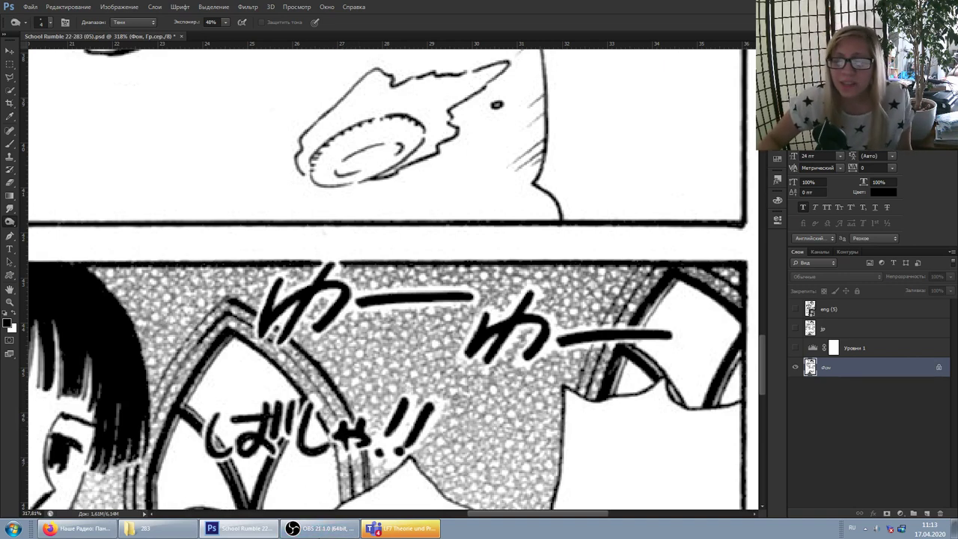
pyautogui.click(339, 529)
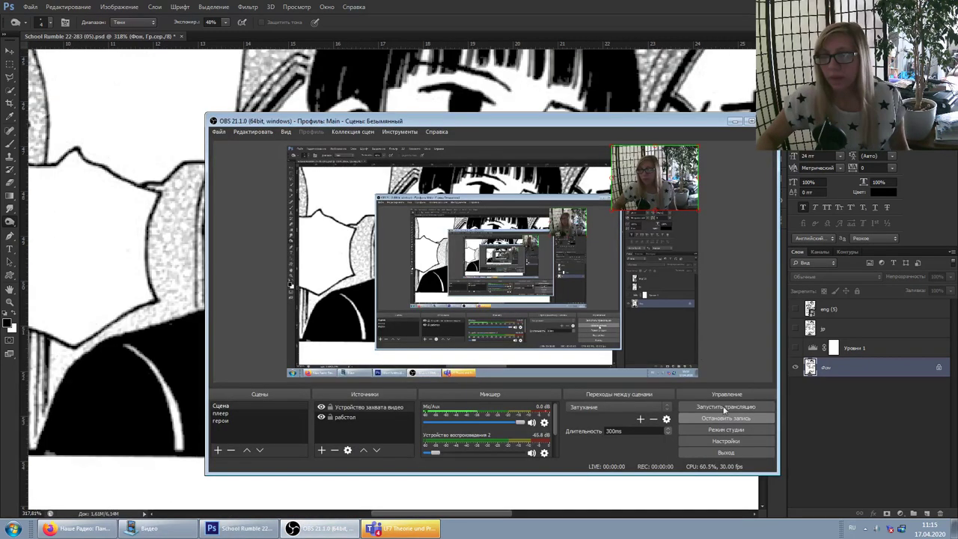
pyautogui.click(573, 6)
# - Show the Уровни 1 layer and check the dark-haired boy's hair and black uniform for leftover specks
pyautogui.scroll(2, 522, 169)
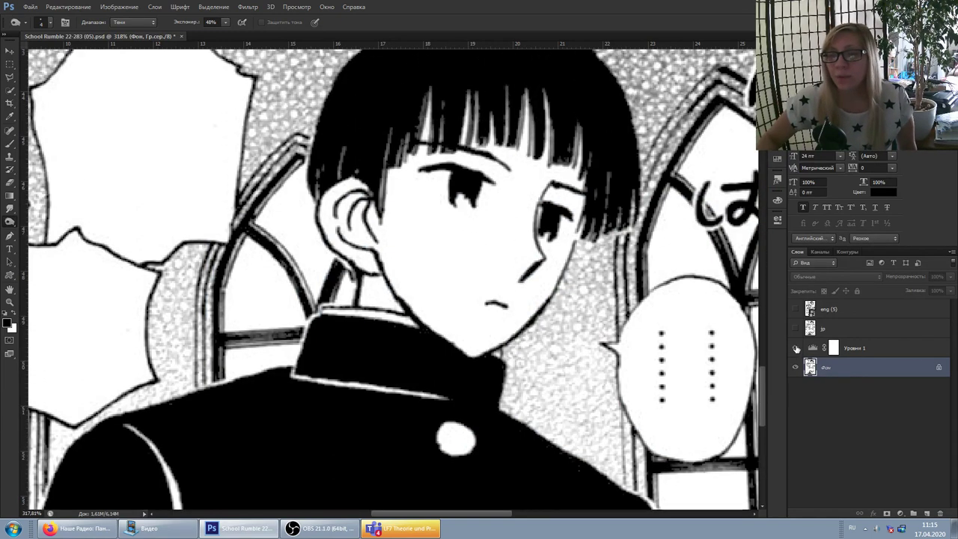
pyautogui.click(795, 347)
pyautogui.scroll(1, 571, 127)
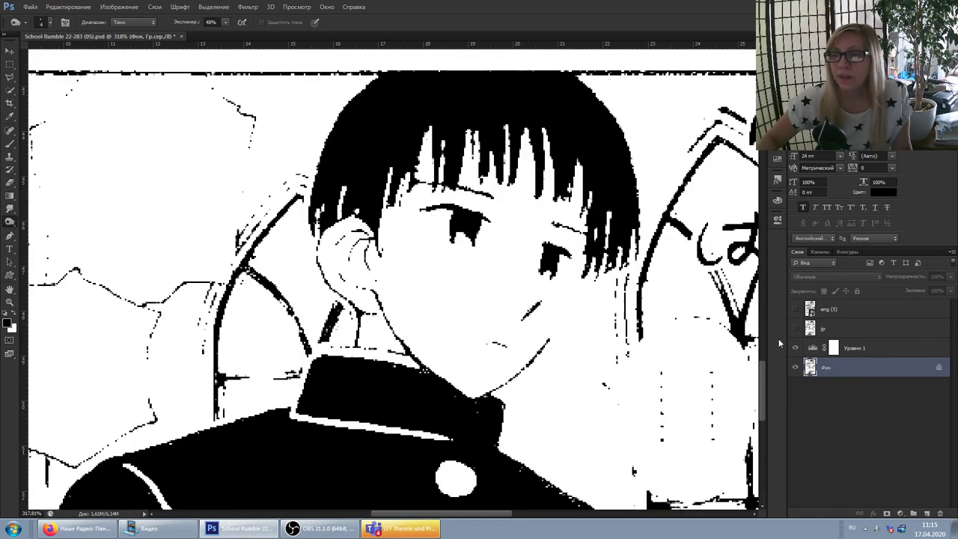
# - Check the boy's hair, face and black uniform and the lower-left sound-effect corner, comparing the page with the Уровни 1 layer shown and hidden
pyautogui.click(796, 348)
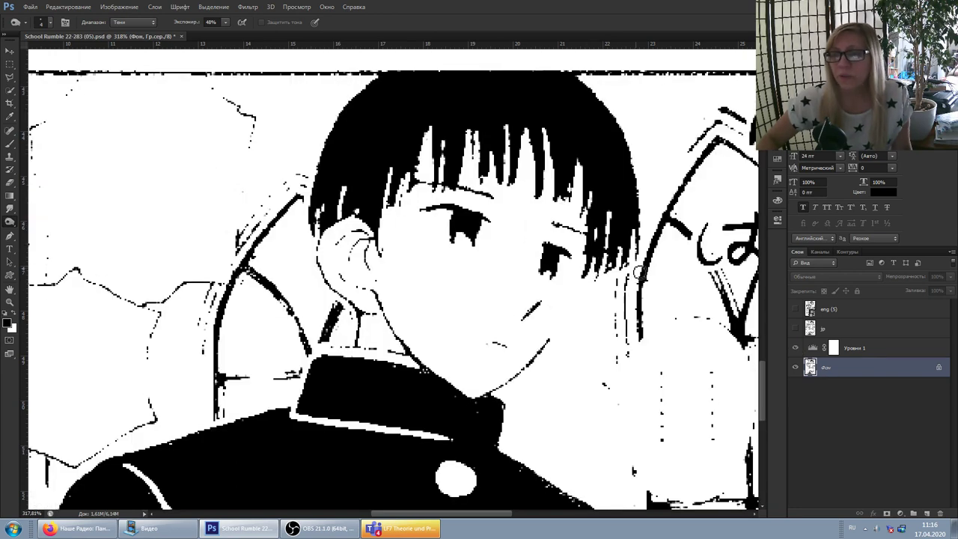
pyautogui.click(795, 347)
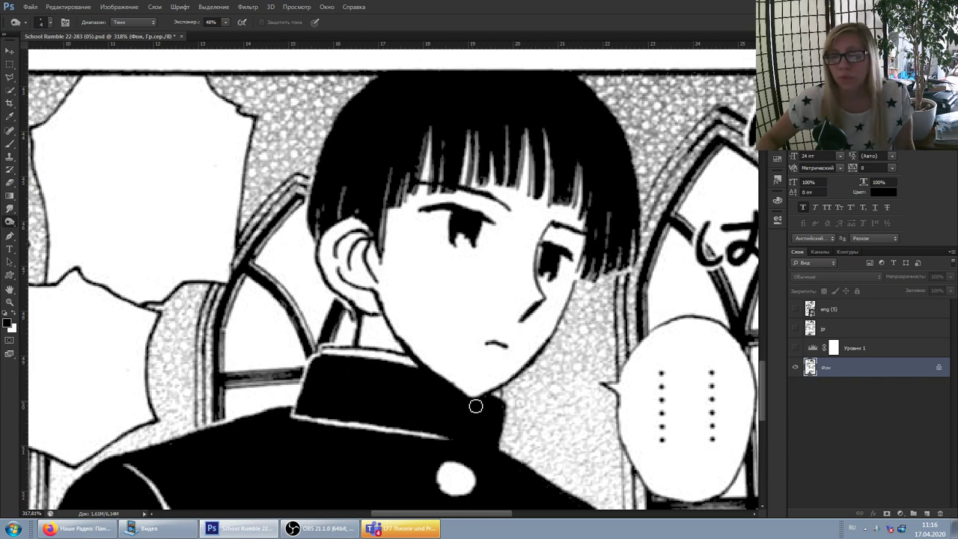
pyautogui.scroll(-3, 392, 379)
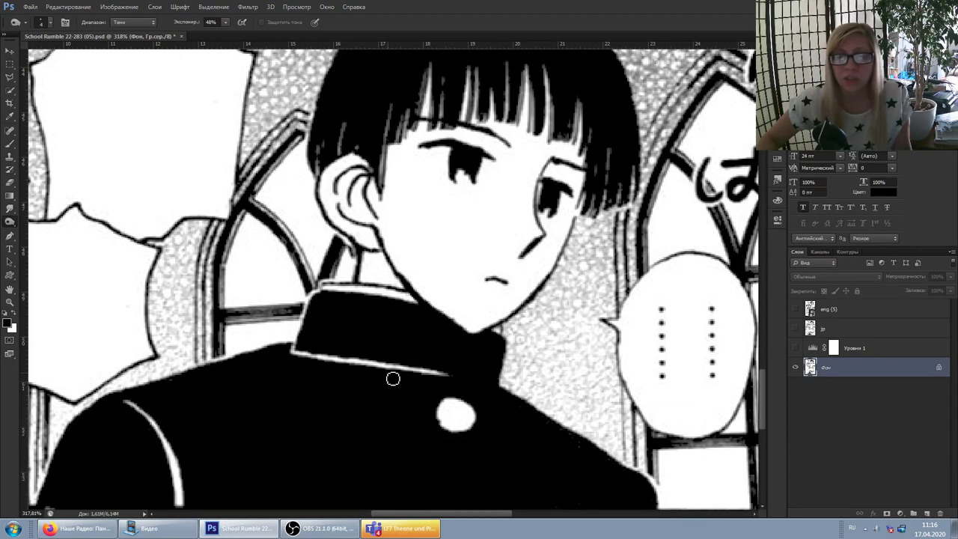
pyautogui.click(795, 348)
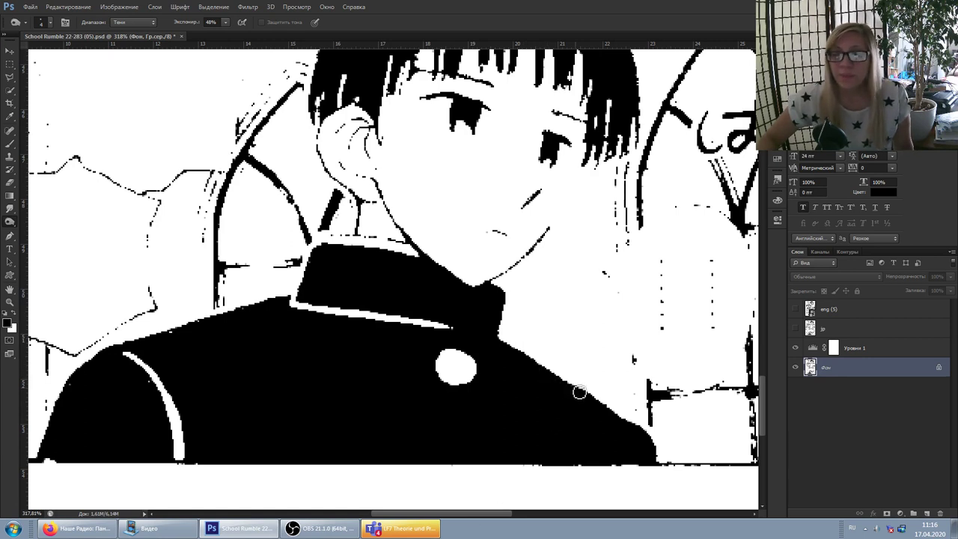
pyautogui.moveTo(469, 515); pyautogui.dragTo(445, 514)
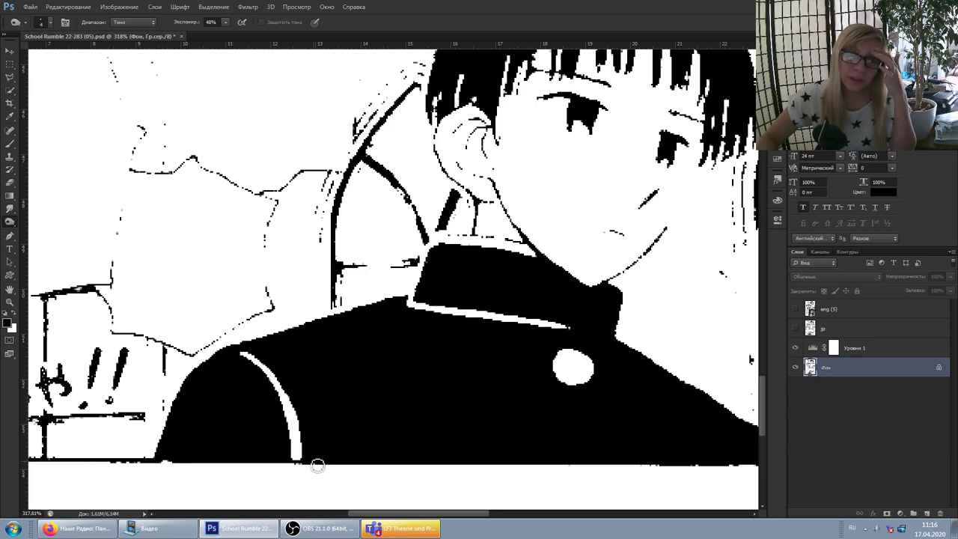
pyautogui.hscroll(-5, 449, 449)
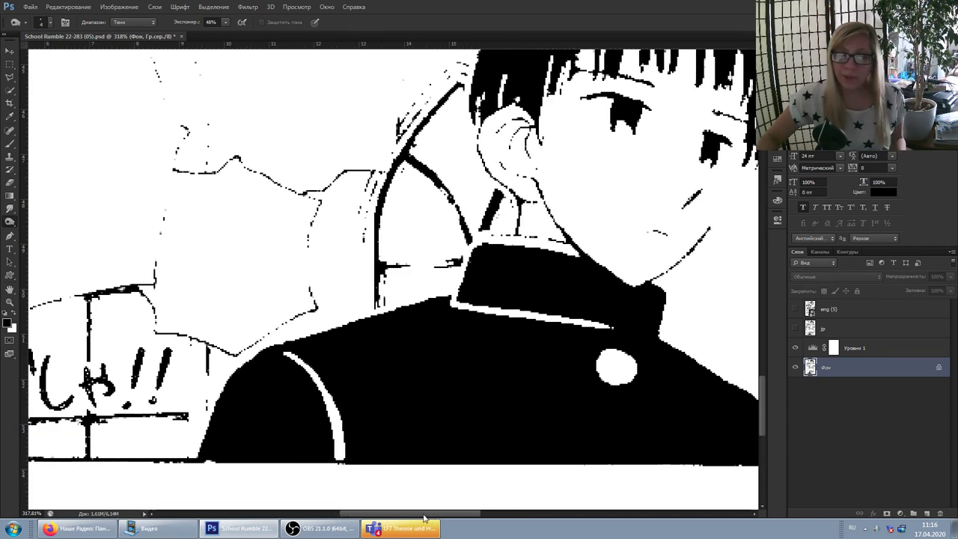
pyautogui.click(794, 349)
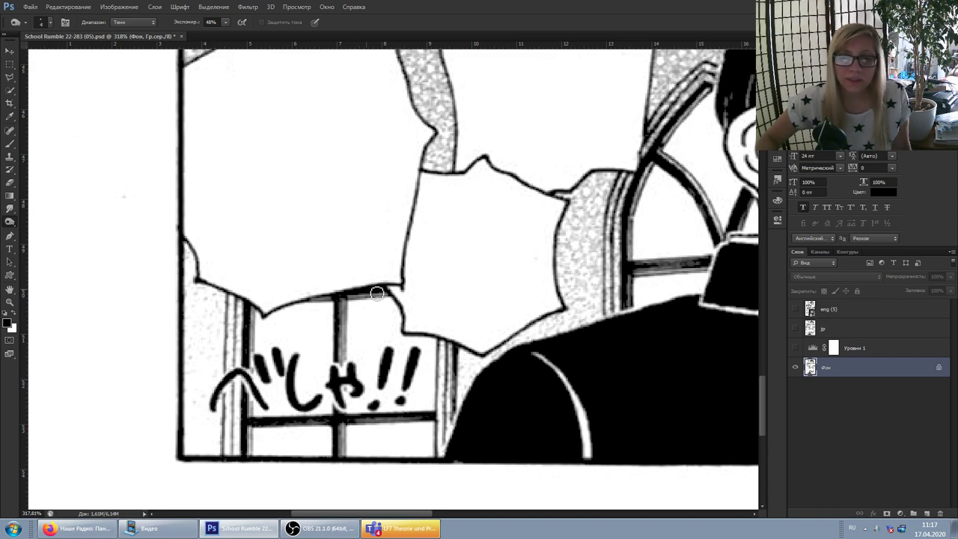
pyautogui.scroll(-3, 414, 350)
pyautogui.scroll(-5, 413, 349)
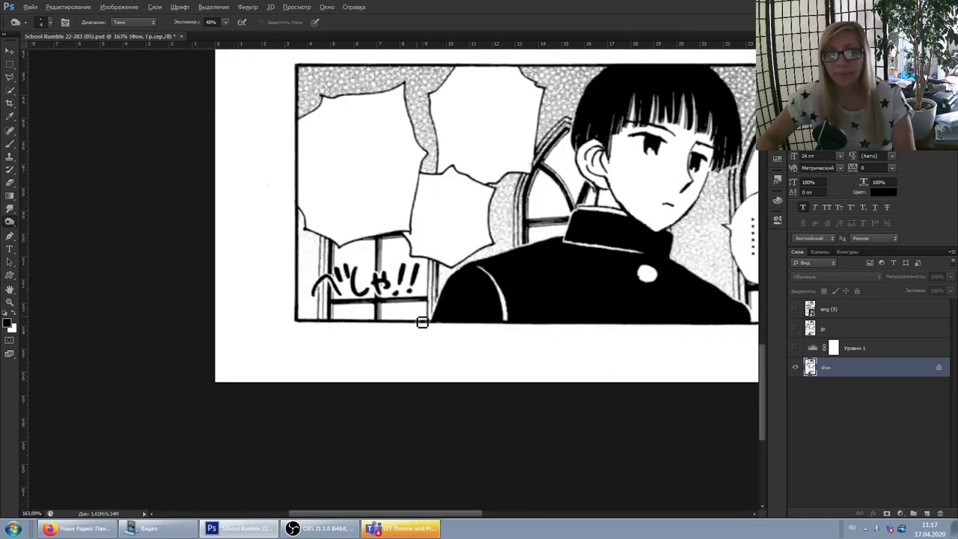
pyautogui.hscroll(1, 500, 267)
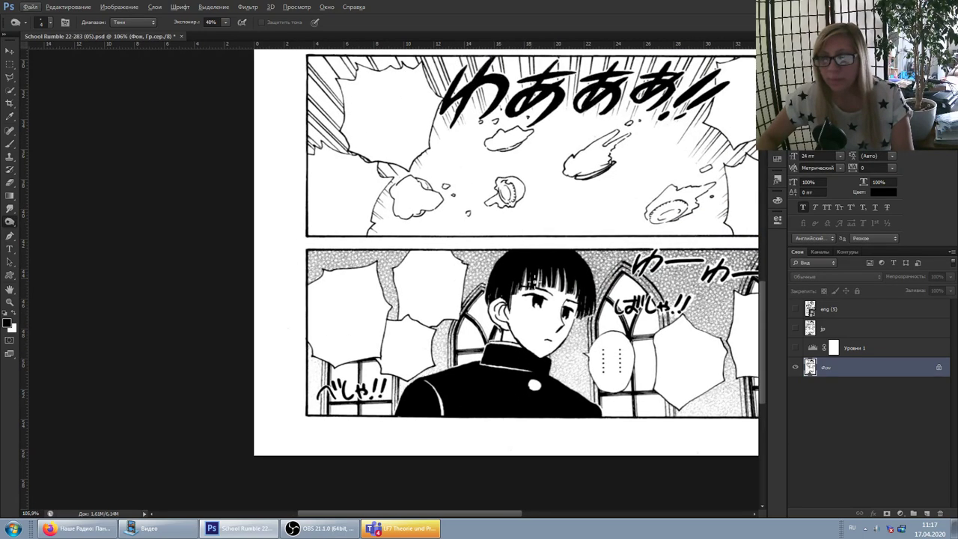
# - Delete the Уровни 1 layer from School Rumble 22-283 (05).psd, then save and close the file
pyautogui.hotkey('ctrl', 'z')
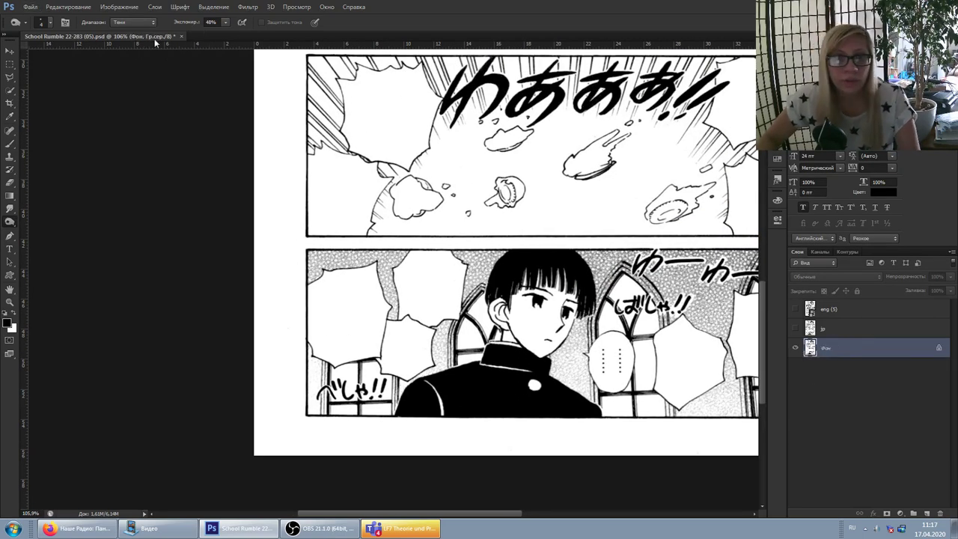
pyautogui.hotkey('ctrl', 's')
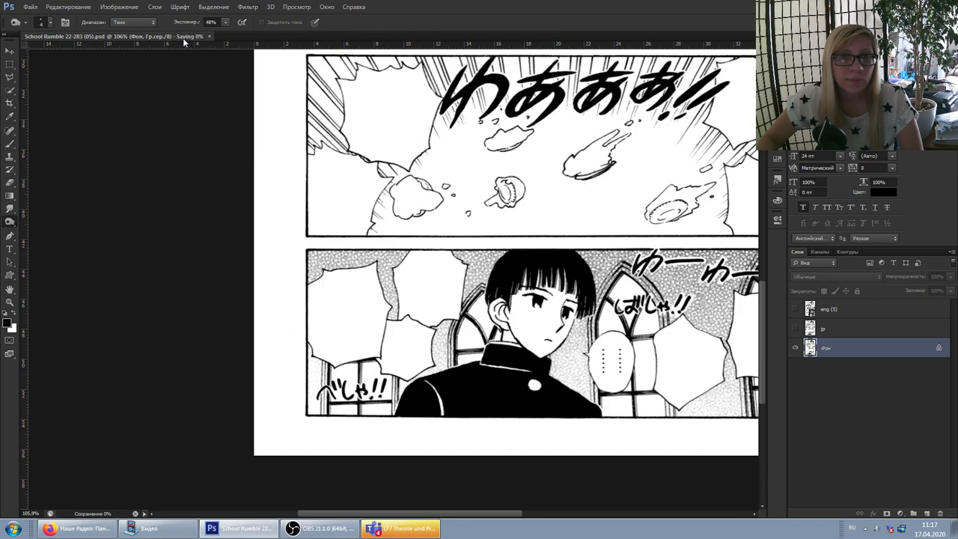
pyautogui.click(209, 36)
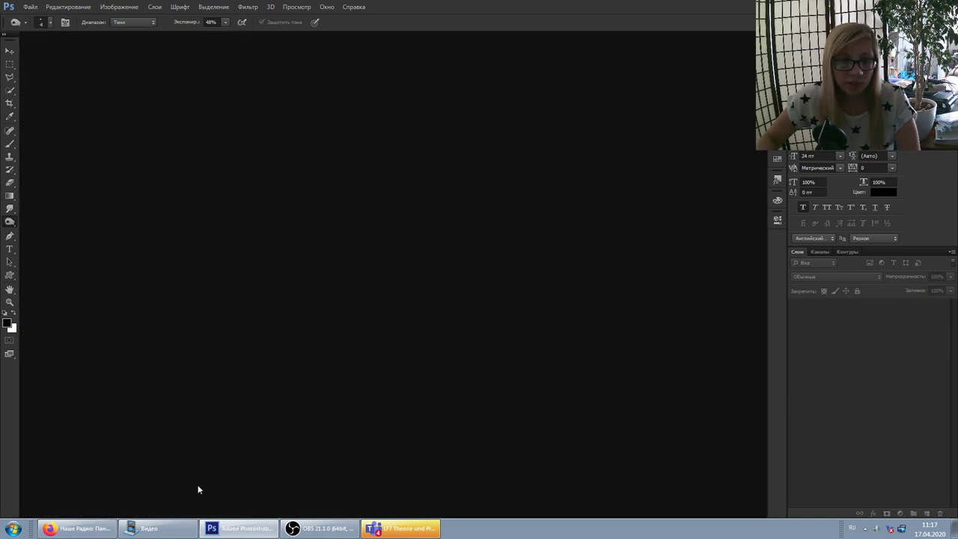
# - Open the next page, School Rumble 22-283 (06).psd, from the 283 folder
pyautogui.click(166, 528)
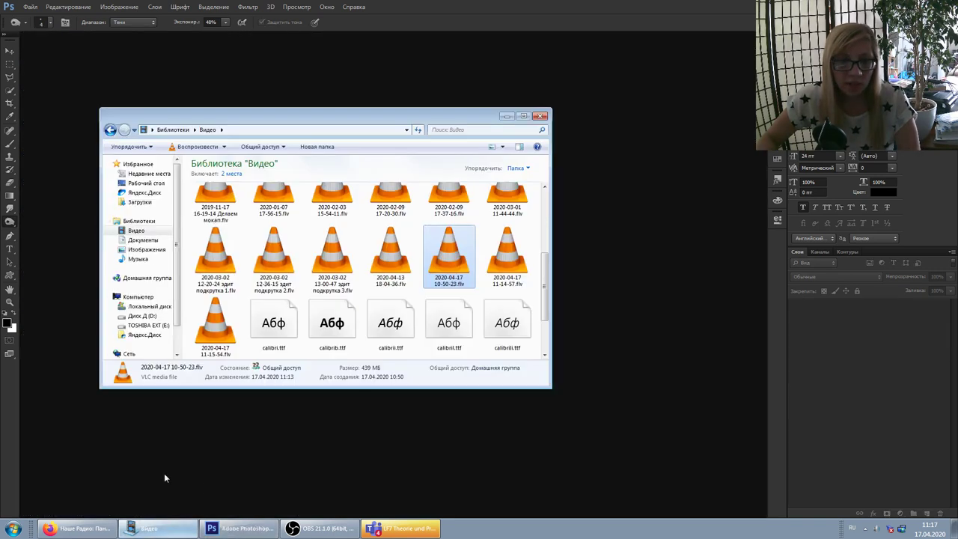
pyautogui.hotkey('alt', 'Left')
pyautogui.doubleClick(253, 237)
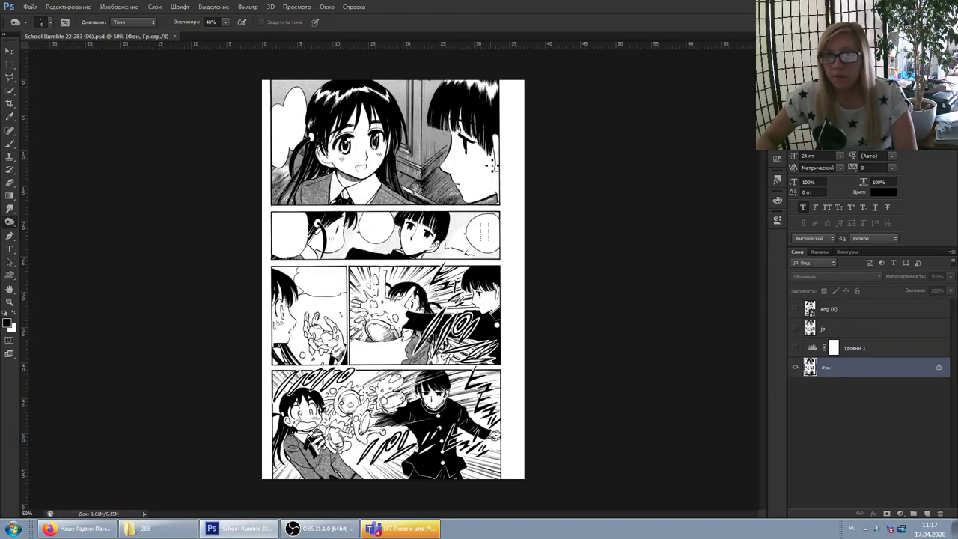
# - Burn the right-hand frame line of the first panel, beside the boy's hair, to solid black up to the page's top edge
pyautogui.scroll(6, 491, 163)
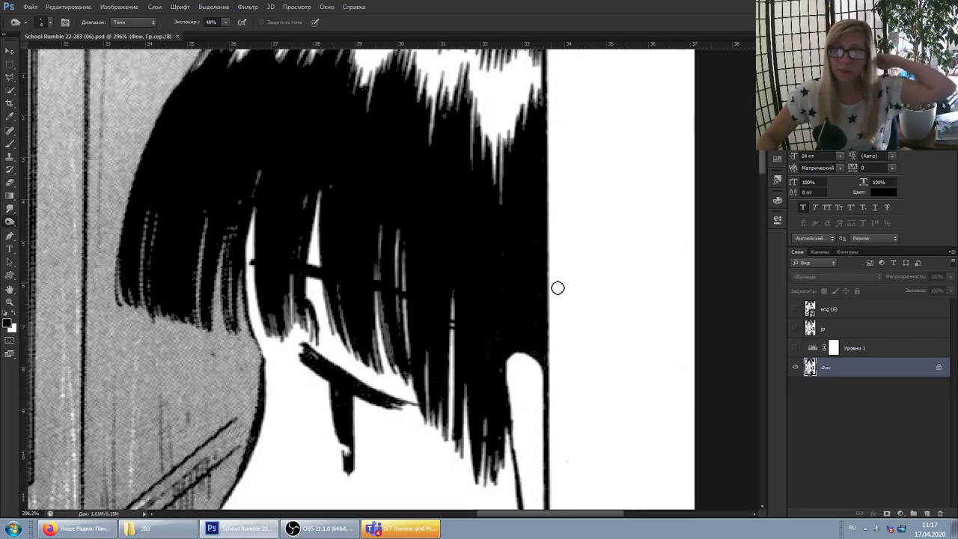
pyautogui.click(549, 368)
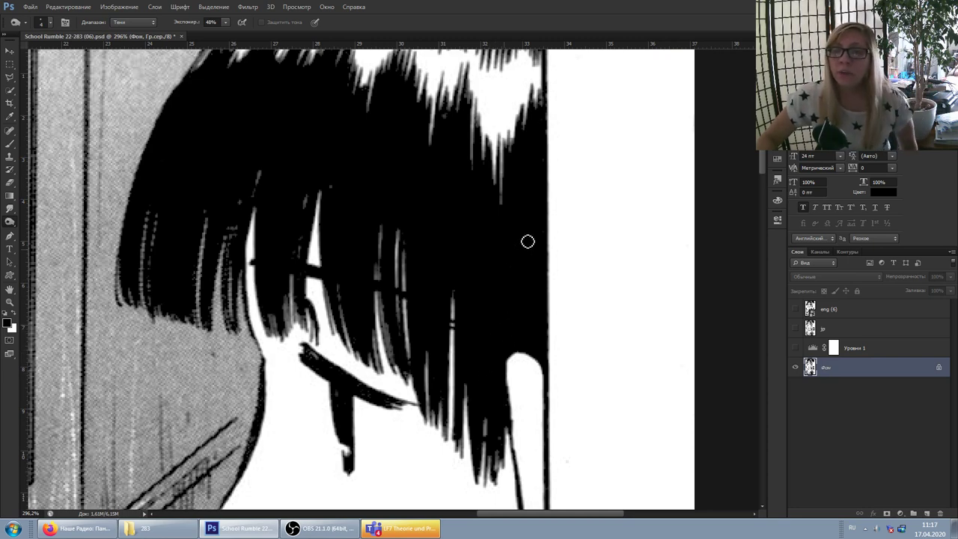
pyautogui.scroll(2, 535, 213)
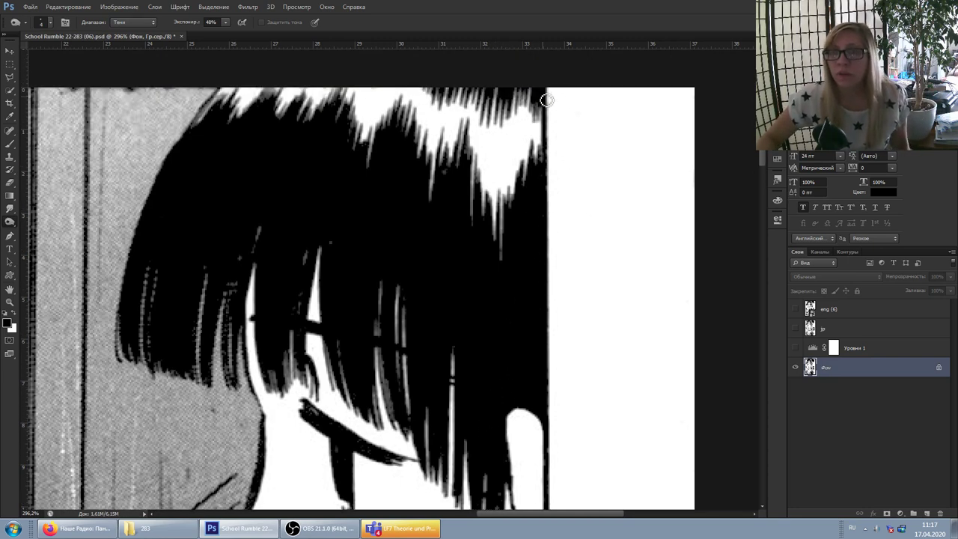
# - Show the Уровни 1 layer and burn the leftover light specks in the strands of the boy's fringe
pyautogui.click(796, 348)
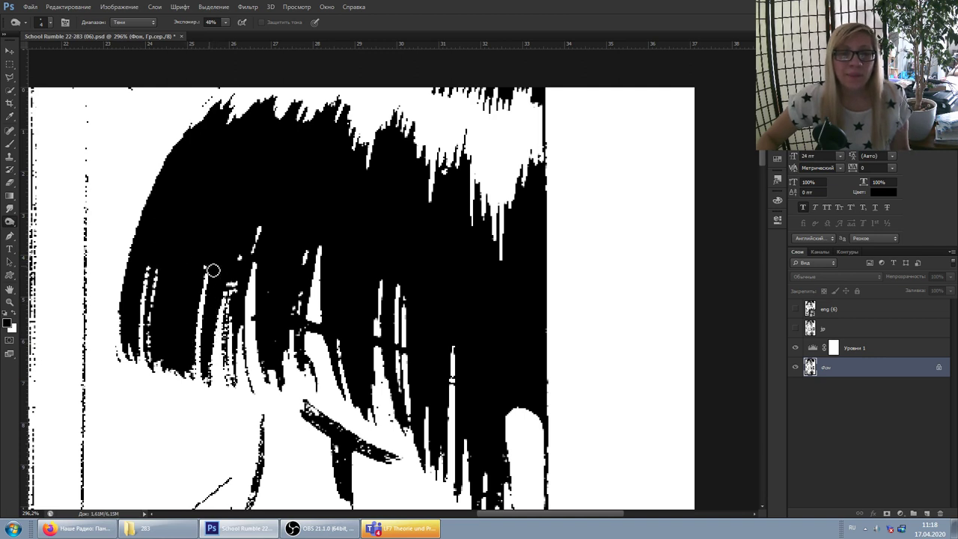
pyautogui.moveTo(210, 365); pyautogui.dragTo(245, 355)
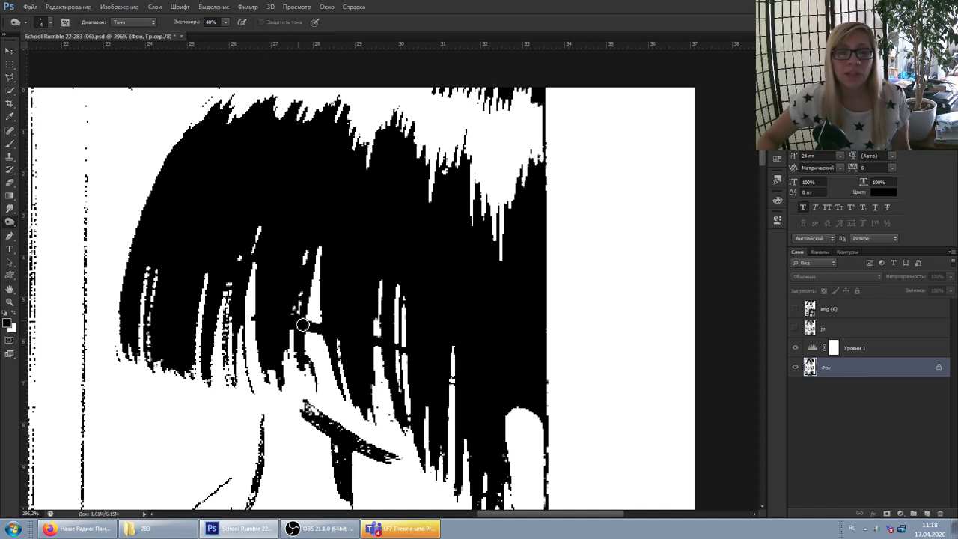
pyautogui.scroll(-3, 337, 363)
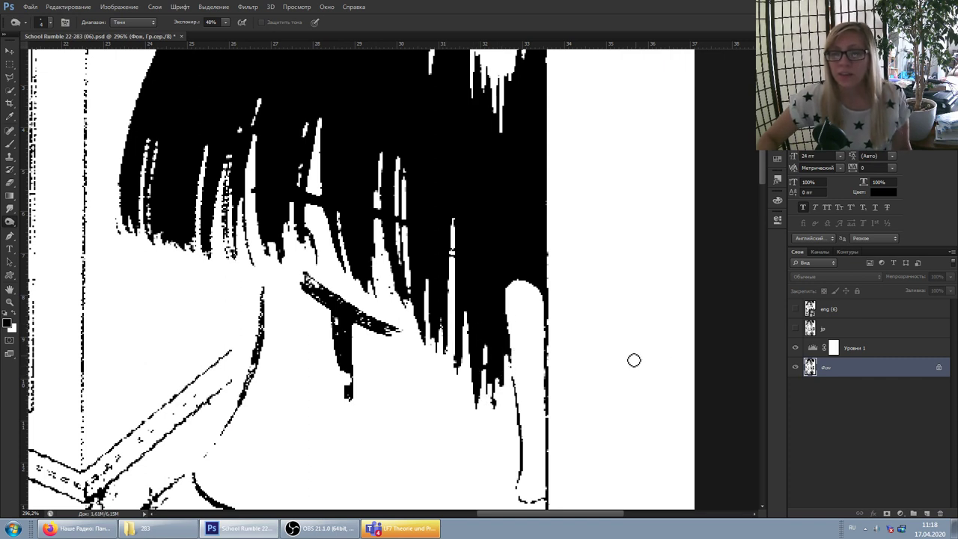
# - Burn the boy's thick eyelid stroke and eye to solid black with the Уровни 1 layer hidden, then show the layer to check them
pyautogui.click(794, 348)
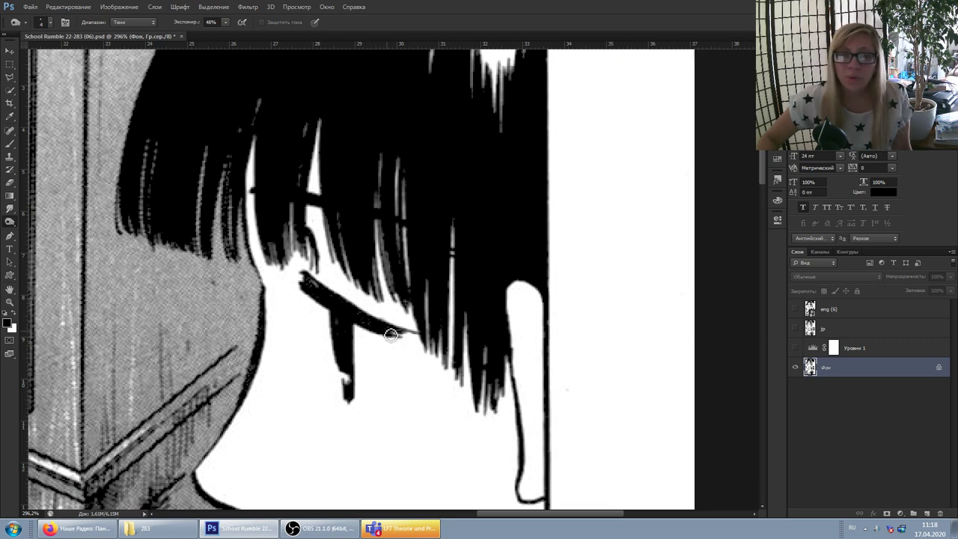
pyautogui.moveTo(395, 331); pyautogui.dragTo(364, 320)
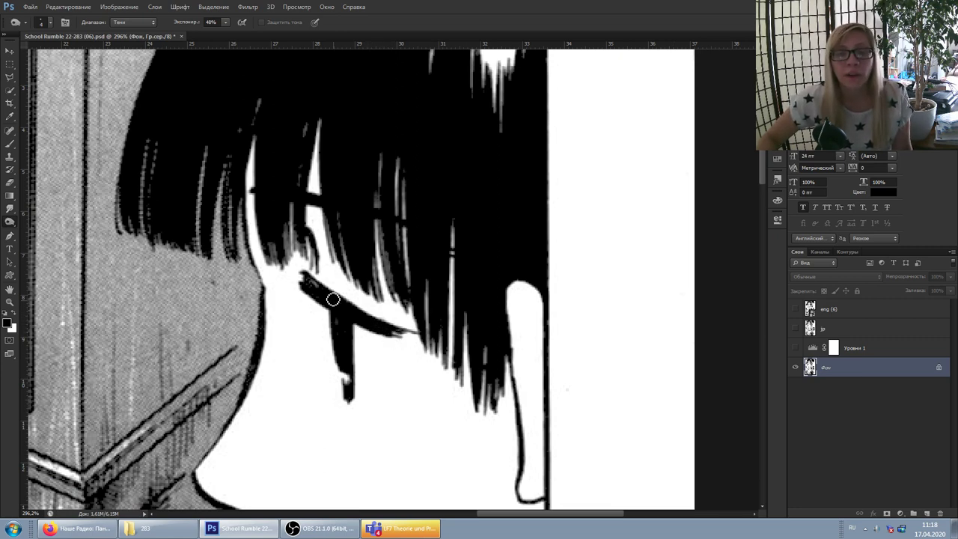
pyautogui.moveTo(311, 285); pyautogui.dragTo(342, 308)
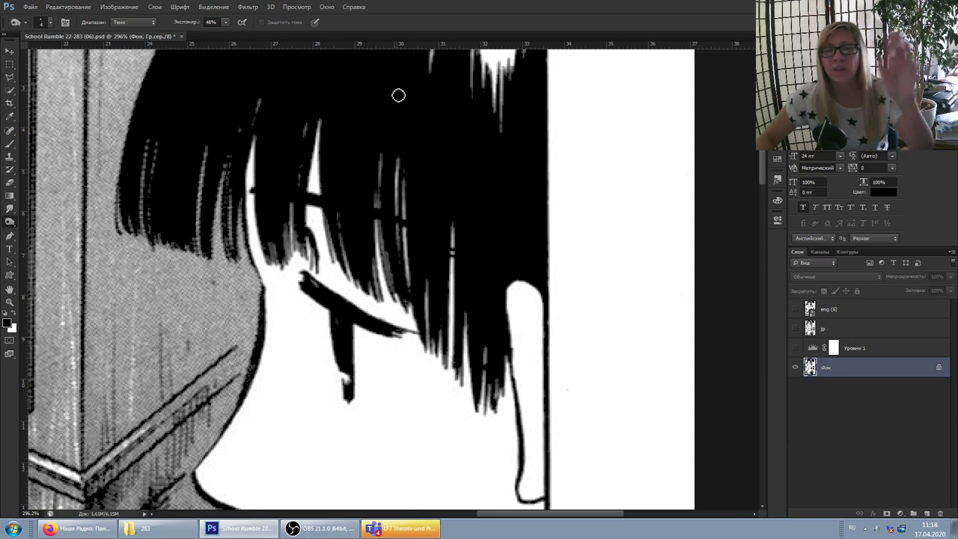
pyautogui.click(795, 349)
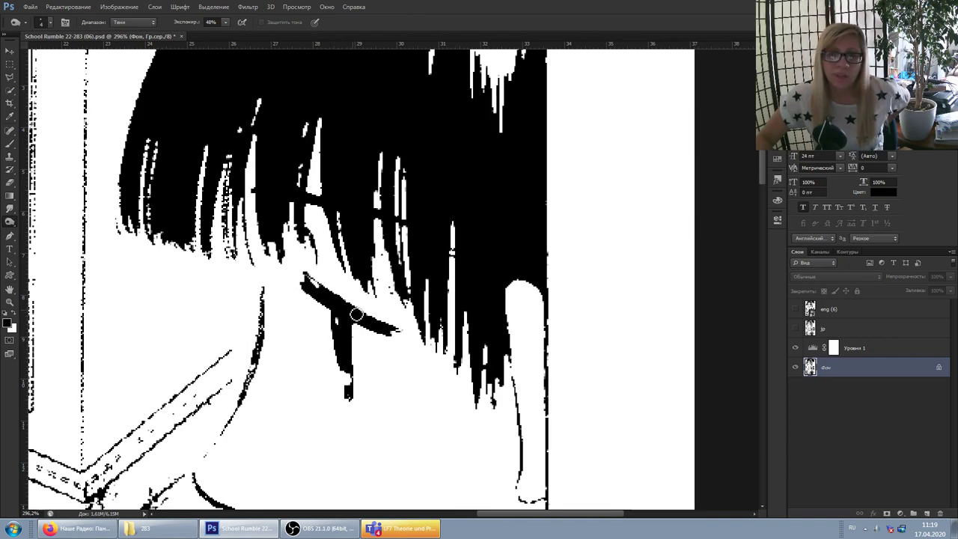
# - Hide the Уровни 1 layer and burn the boy's profile outline and the thick collar edge below his chin to solid black
pyautogui.scroll(-3, 567, 336)
pyautogui.click(795, 348)
pyautogui.moveTo(265, 225)
pyautogui.mouseDown()
pyautogui.moveTo(258, 299)
pyautogui.moveTo(241, 335)
pyautogui.moveTo(269, 281)
pyautogui.moveTo(263, 286)
pyautogui.moveTo(265, 260)
pyautogui.moveTo(244, 342)
pyautogui.moveTo(233, 349)
pyautogui.moveTo(195, 327)
pyautogui.moveTo(255, 364)
pyautogui.moveTo(285, 390)
pyautogui.mouseUp()
pyautogui.scroll(-3, 239, 342)
pyautogui.scroll(-2, 285, 390)
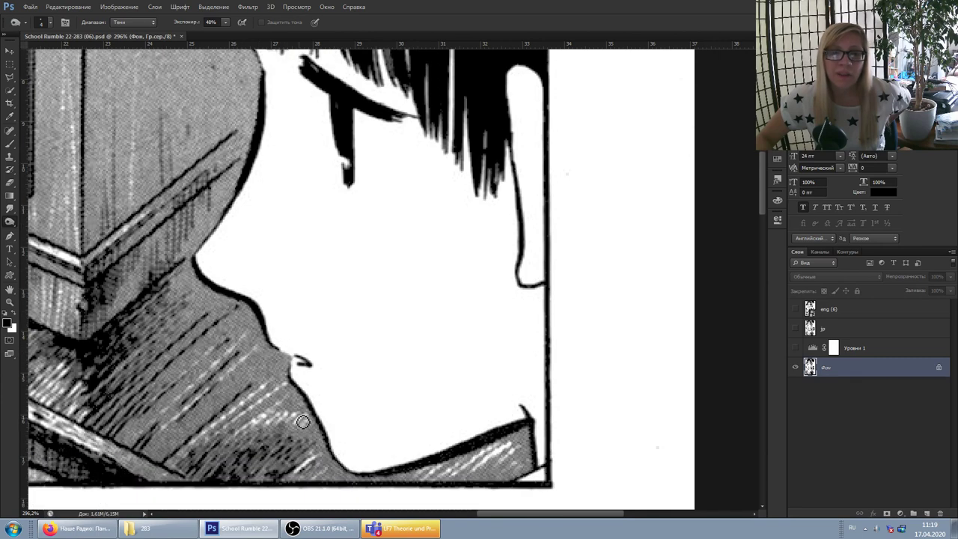
pyautogui.moveTo(379, 477)
pyautogui.mouseDown()
pyautogui.moveTo(423, 471)
pyautogui.moveTo(528, 427)
pyautogui.moveTo(508, 437)
pyautogui.moveTo(533, 424)
pyautogui.moveTo(518, 407)
pyautogui.mouseUp()
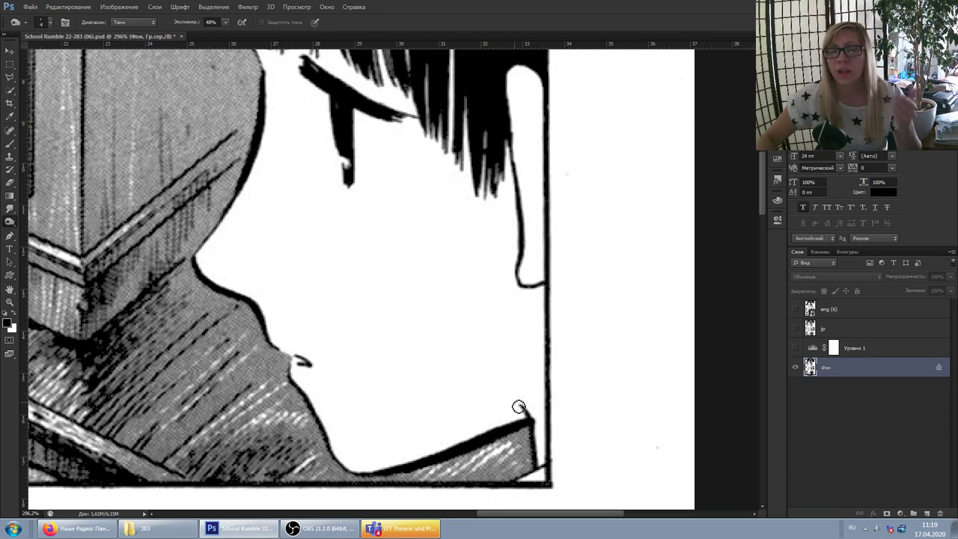
# - Show the Уровни 1 layer, recheck the boy's face, and burn the dark line at the base of the wall between the two characters
pyautogui.scroll(3, 199, 85)
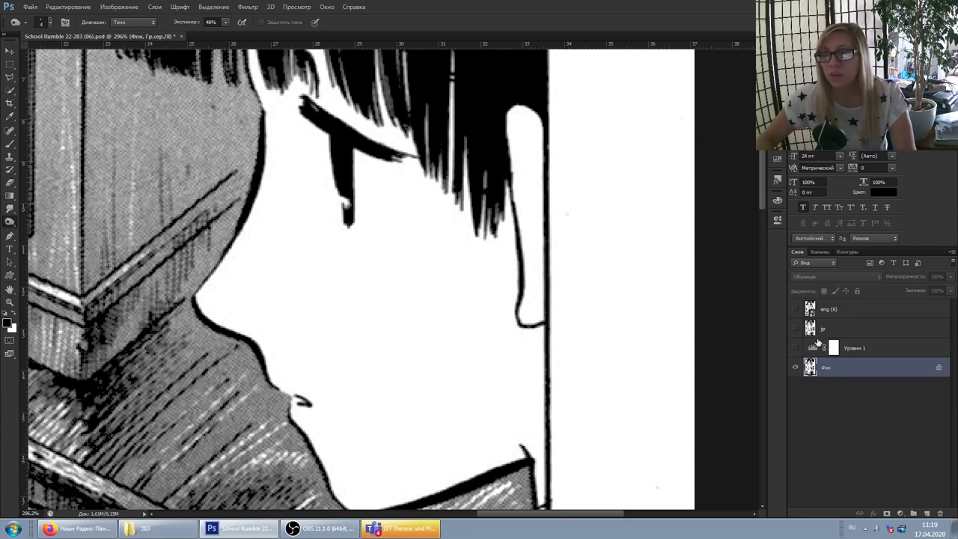
pyautogui.click(793, 348)
pyautogui.scroll(5, 389, 304)
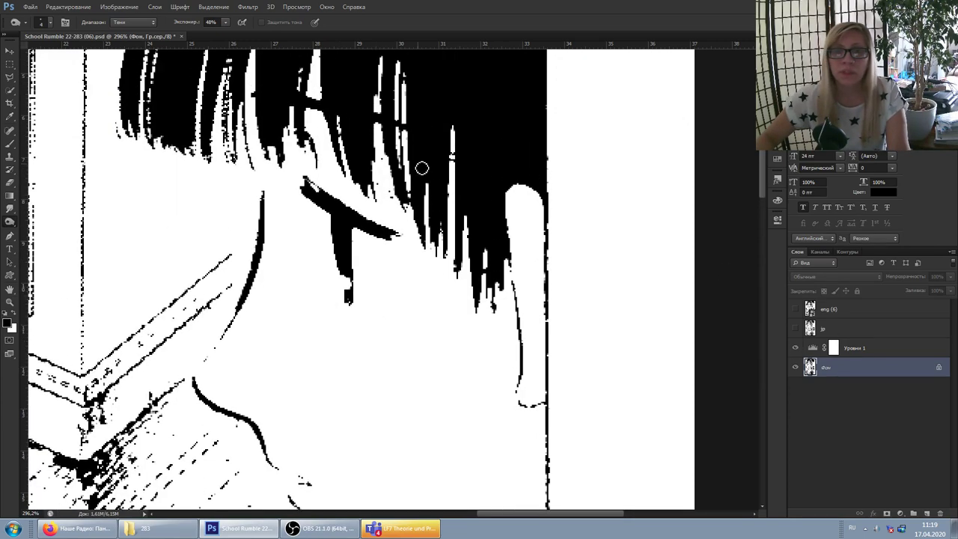
pyautogui.scroll(-4, 364, 199)
pyautogui.hscroll(-10, 357, 227)
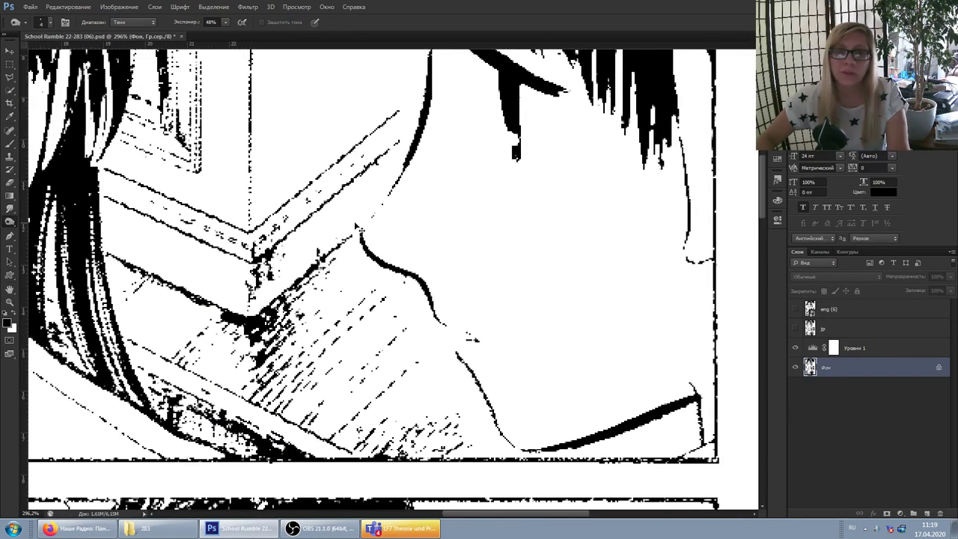
pyautogui.hscroll(-5, 393, 255)
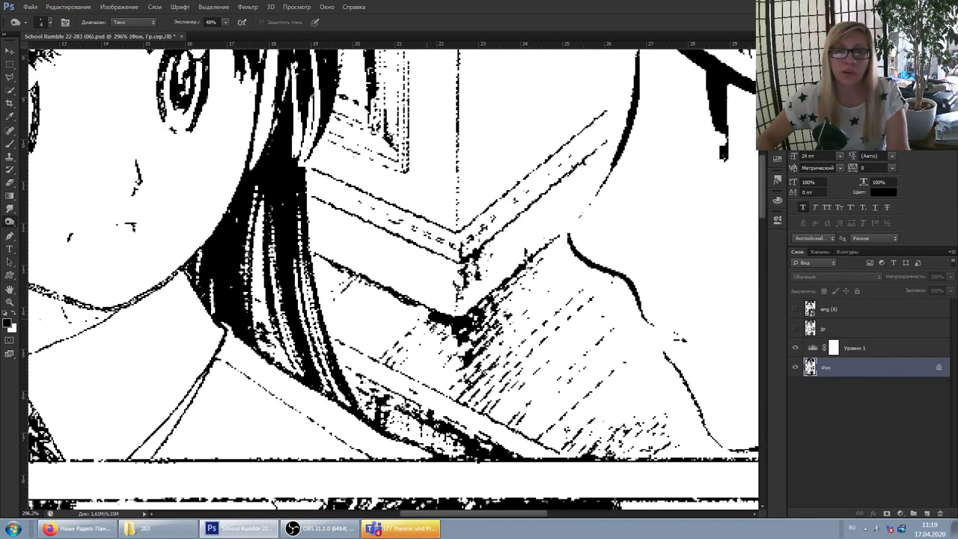
pyautogui.moveTo(412, 304); pyautogui.dragTo(430, 315)
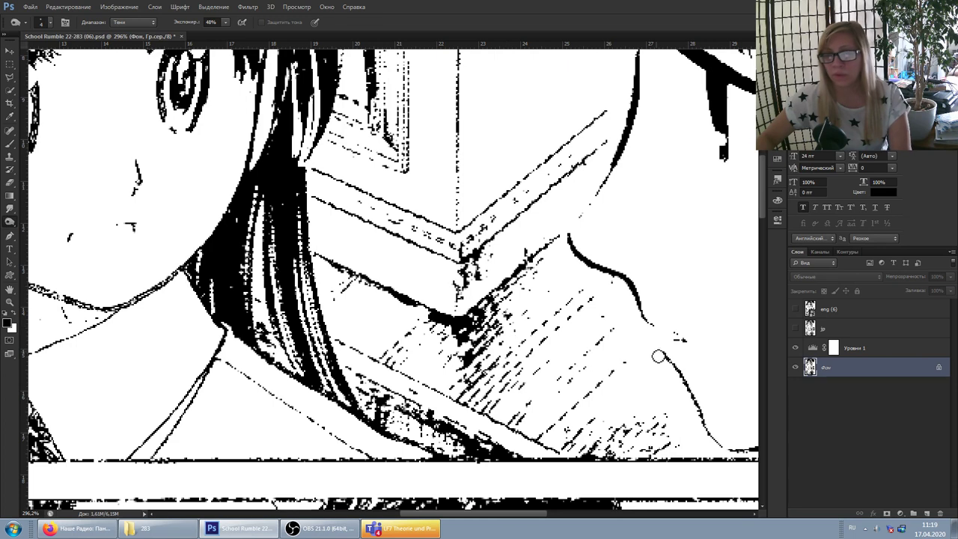
# - Hide the Уровни 1 layer and burn the girl's jawline above her shaded neck to solid black
pyautogui.click(795, 349)
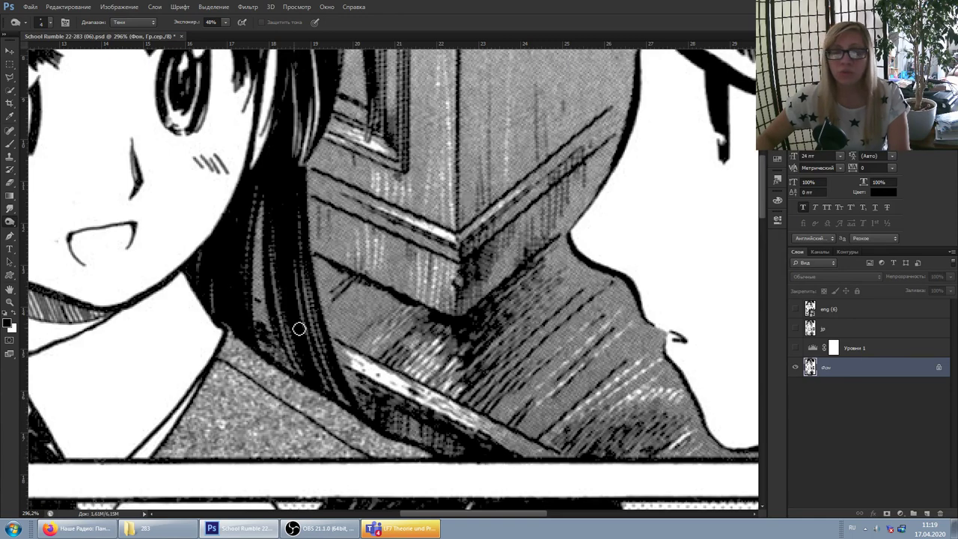
pyautogui.hscroll(-3, 277, 314)
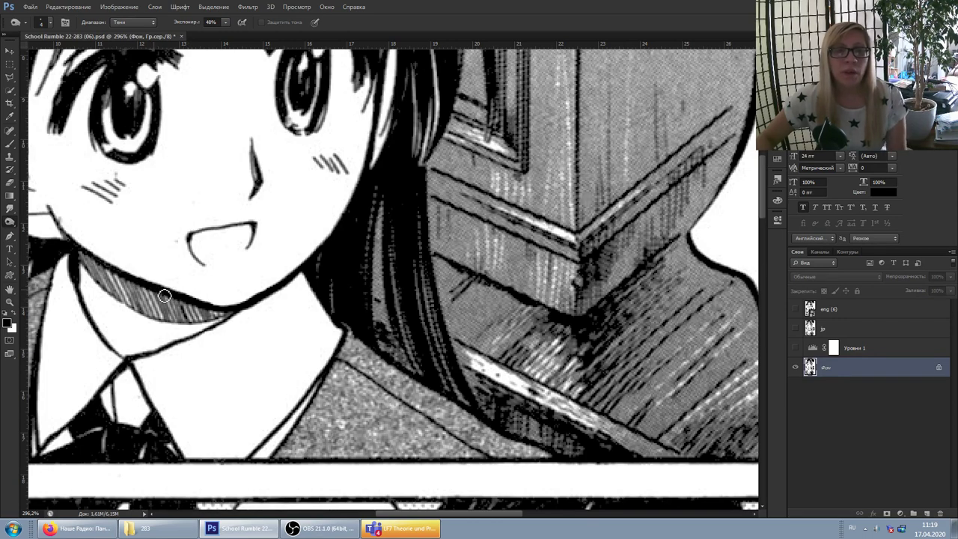
pyautogui.moveTo(104, 261); pyautogui.dragTo(158, 252)
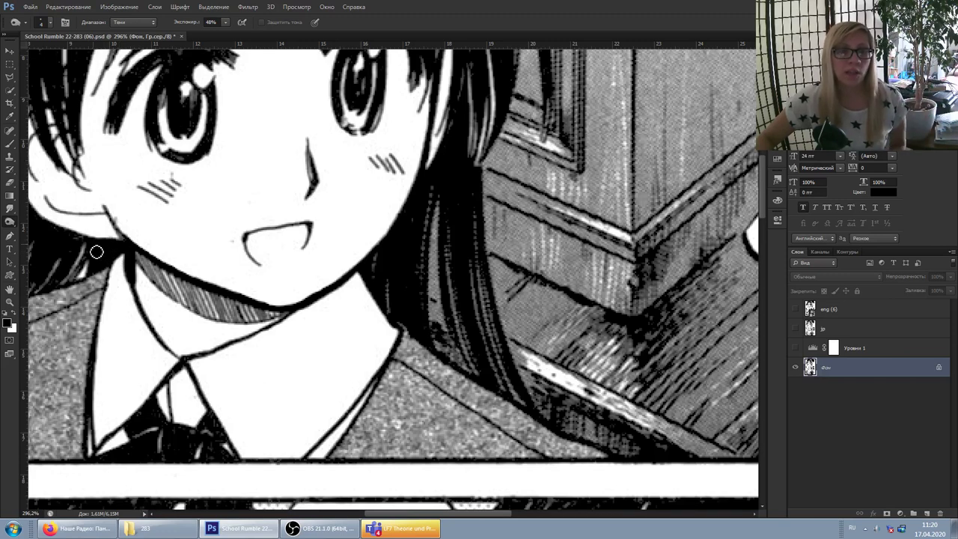
pyautogui.scroll(1, 92, 259)
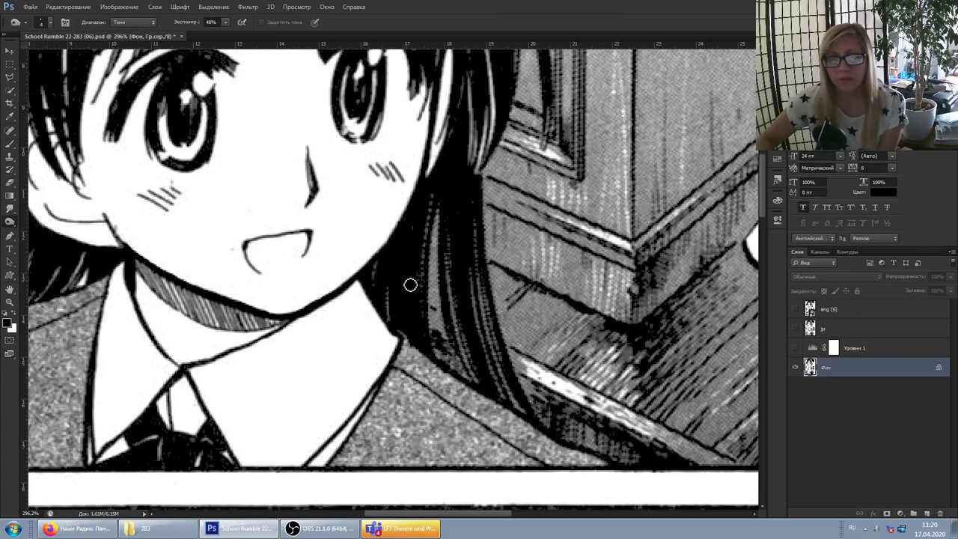
# - Switch to Teams, open the article linked in the Werte und Normen GA2 channel, and return to the manga page in Photoshop
pyautogui.click(378, 529)
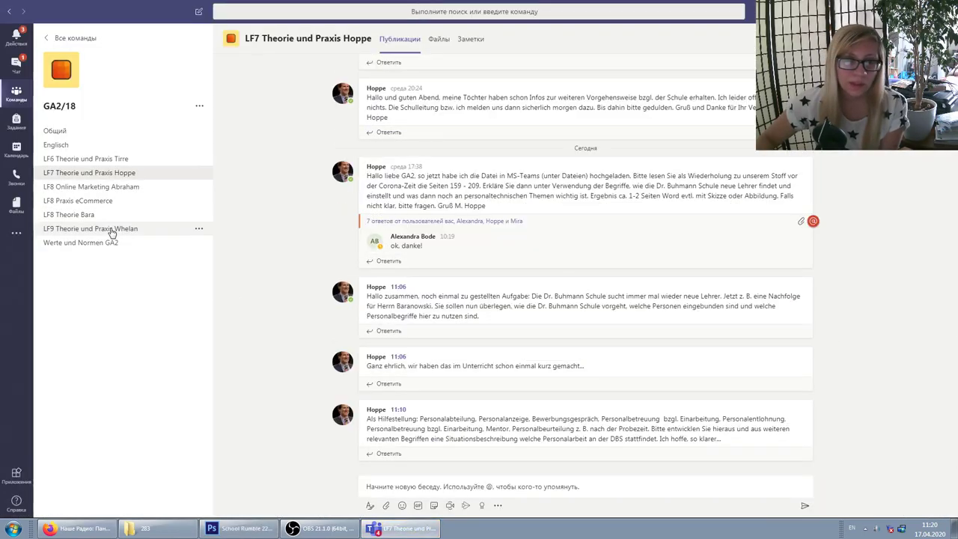
pyautogui.click(94, 246)
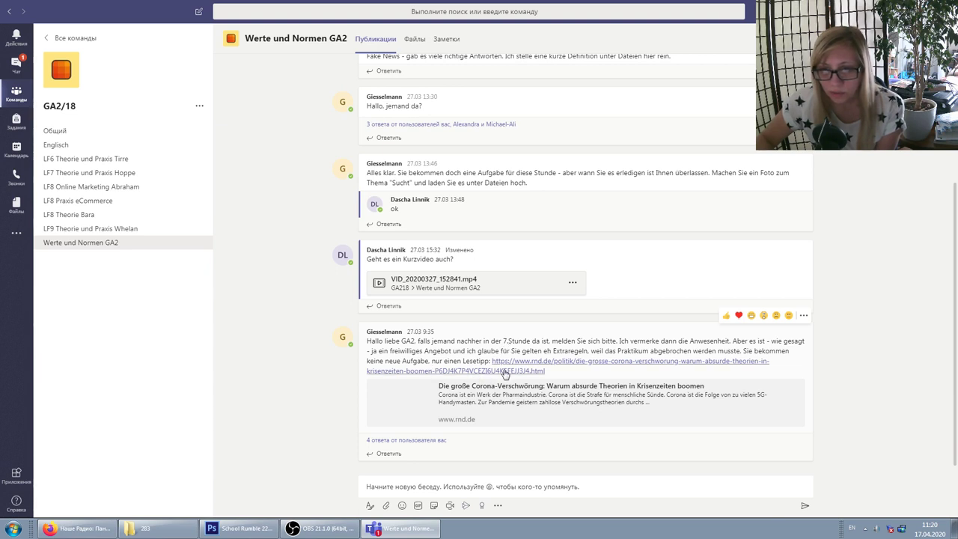
pyautogui.click(529, 366)
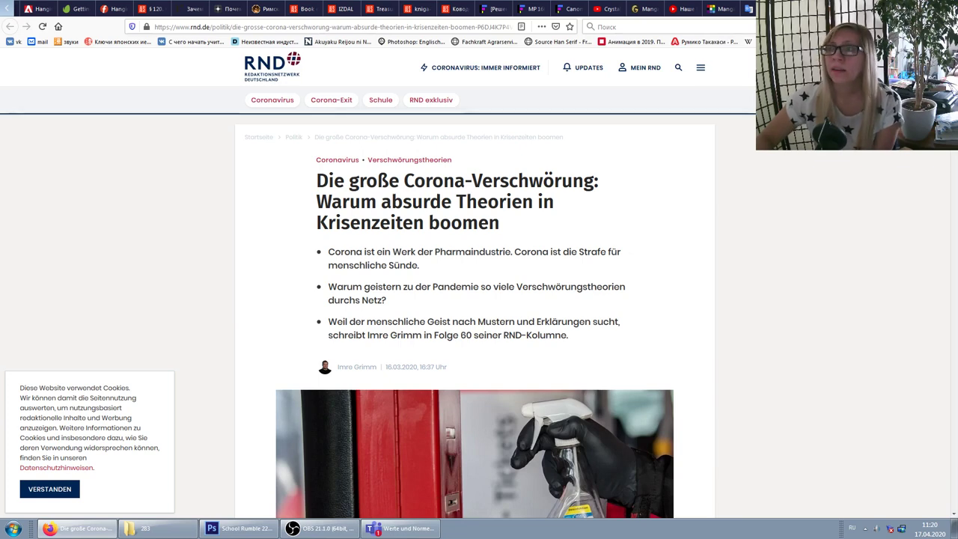
pyautogui.hotkey('alt', 'Tab')
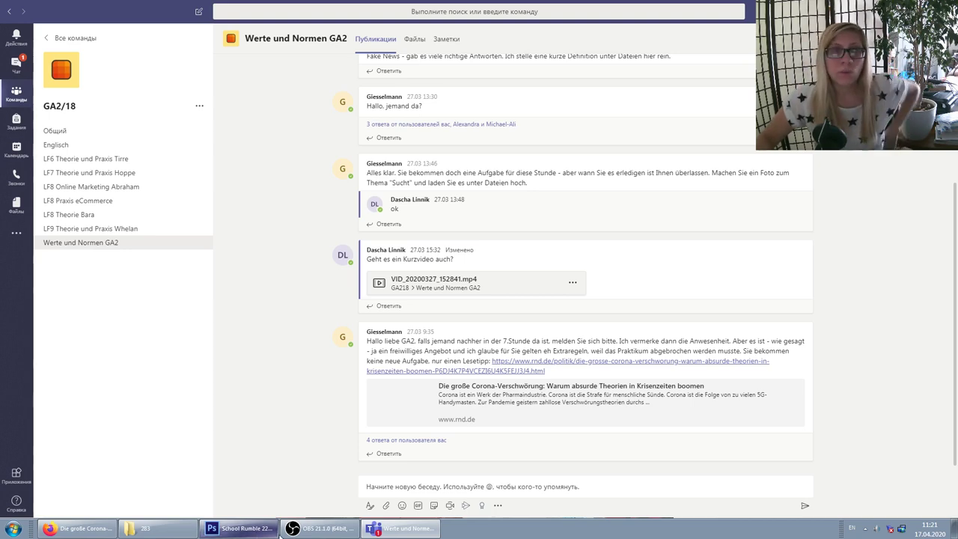
pyautogui.click(240, 528)
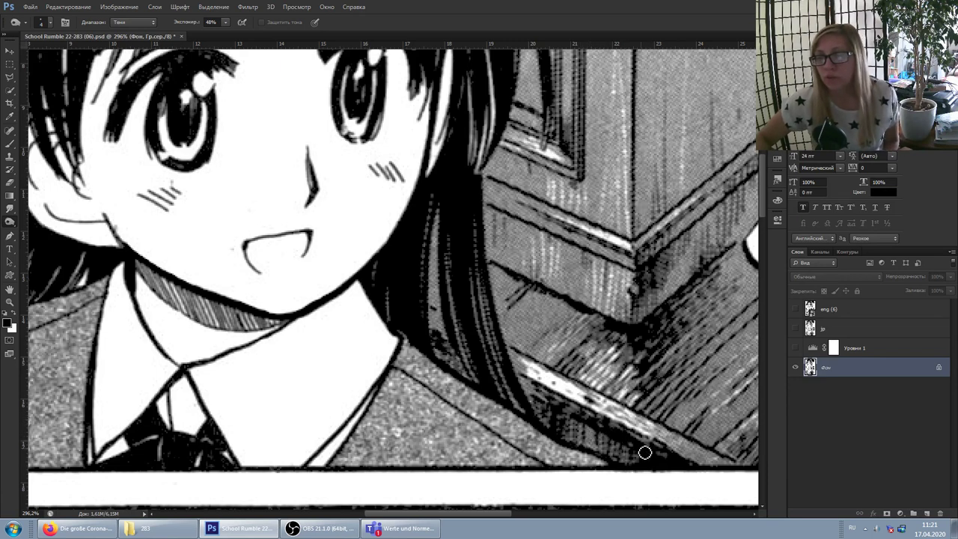
# - Show the Уровни 1 layer to check the girl's collar, tie and hair for unburned spots, then hide the layer
pyautogui.scroll(3, 465, 303)
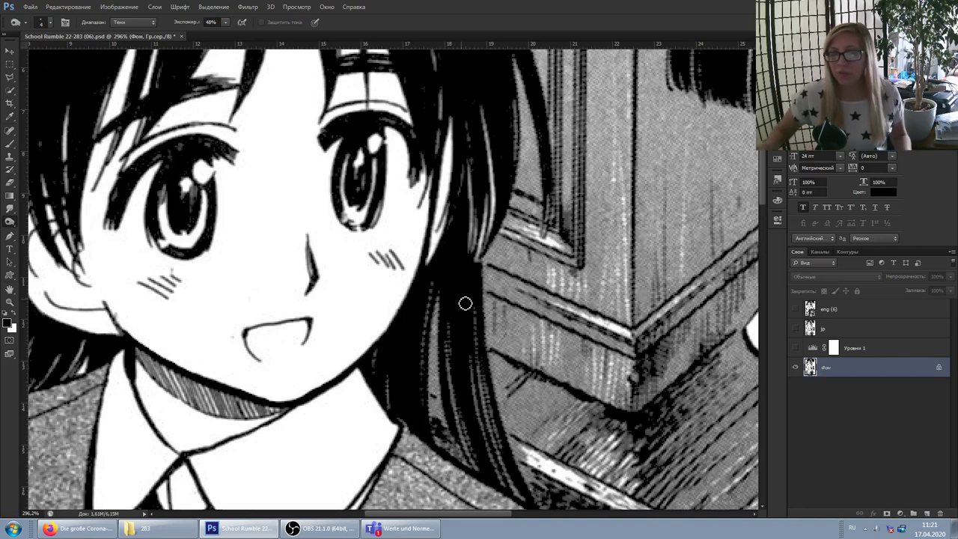
pyautogui.scroll(-3, 465, 303)
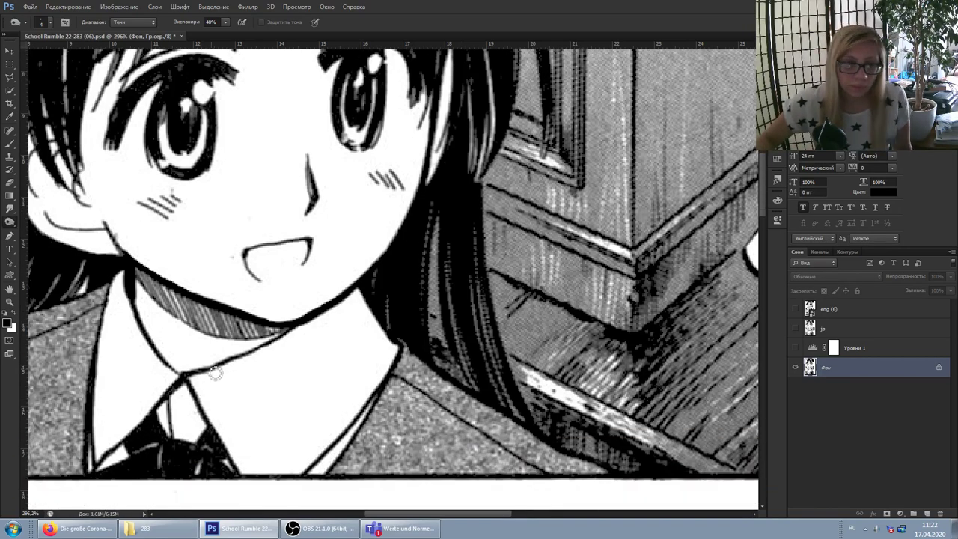
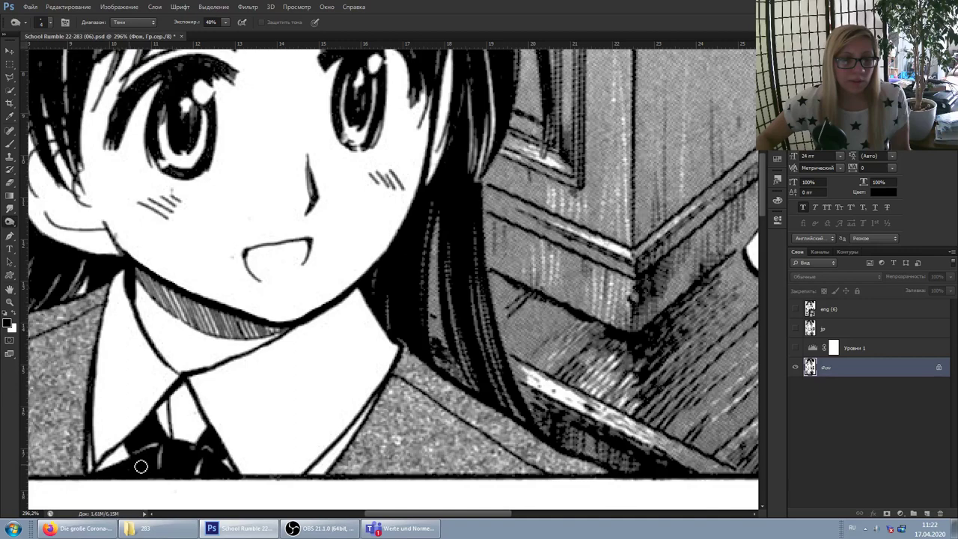
pyautogui.moveTo(445, 515); pyautogui.dragTo(396, 515)
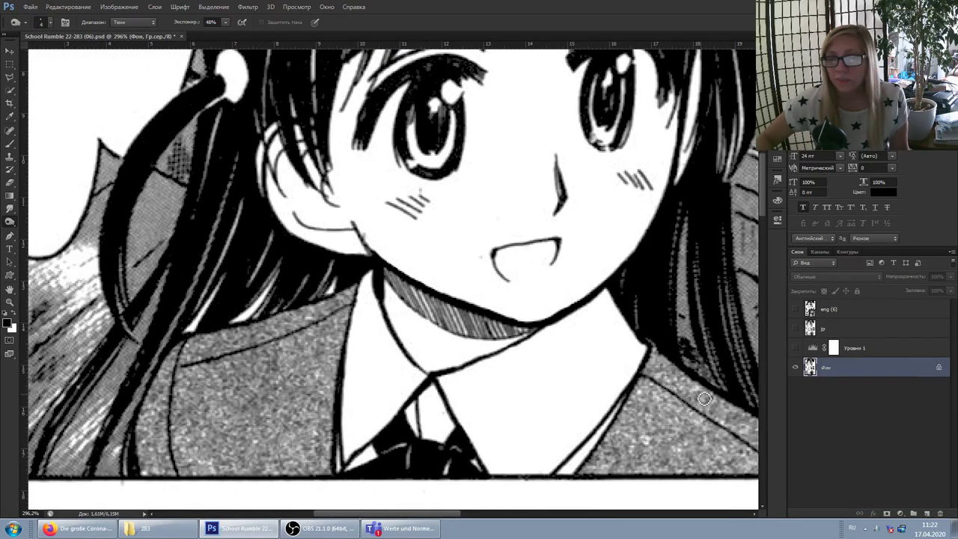
pyautogui.click(796, 348)
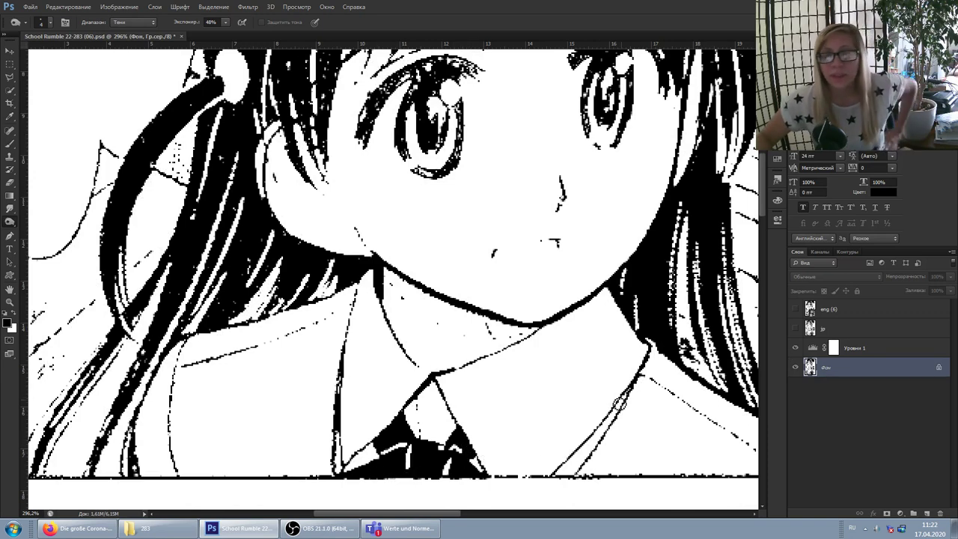
pyautogui.click(795, 347)
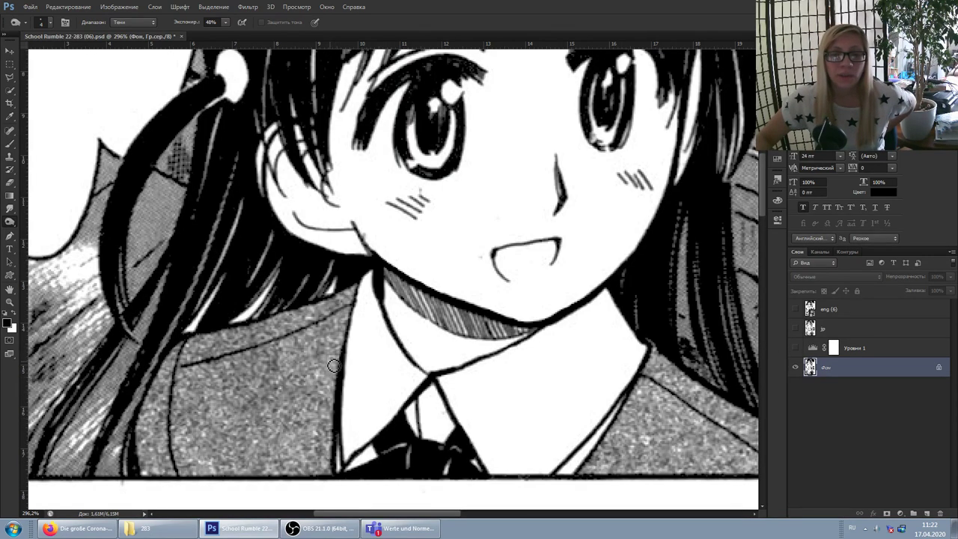
pyautogui.moveTo(376, 514); pyautogui.dragTo(343, 515)
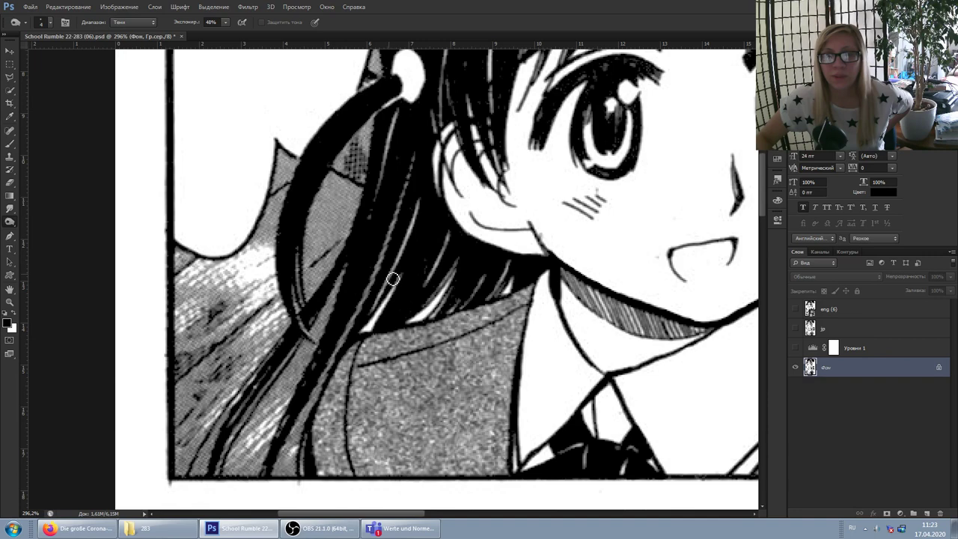
pyautogui.scroll(3, 349, 261)
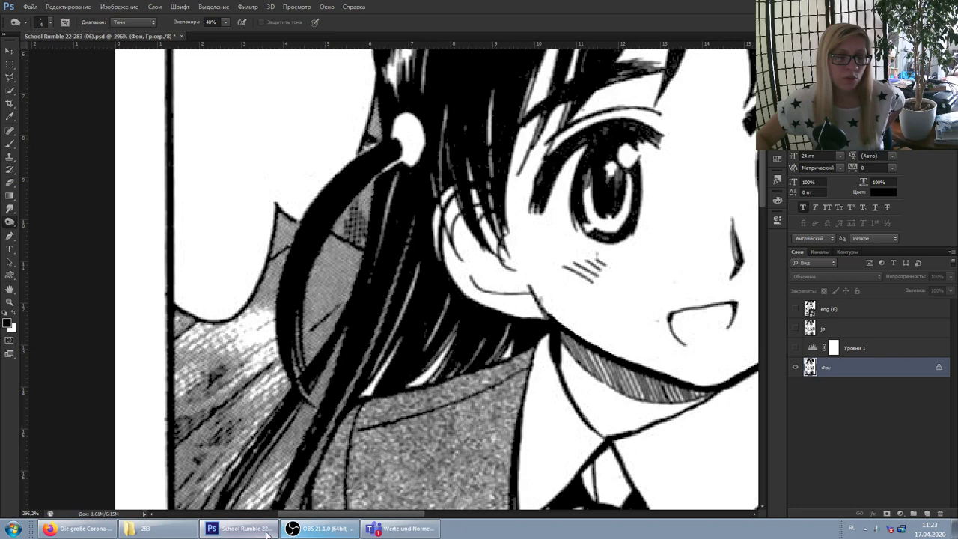
# - Switch to the OBS window to check the running recording
pyautogui.click(303, 530)
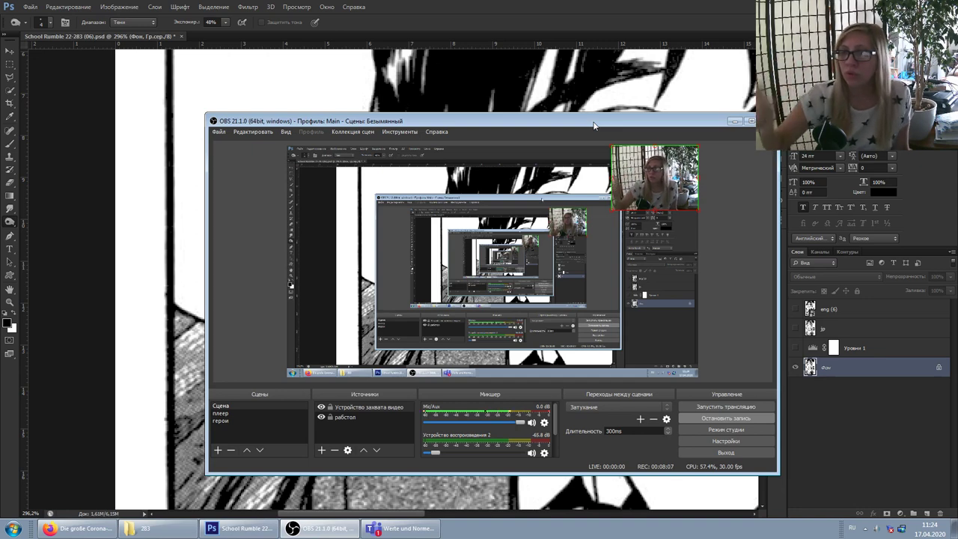
pyautogui.click(543, 6)
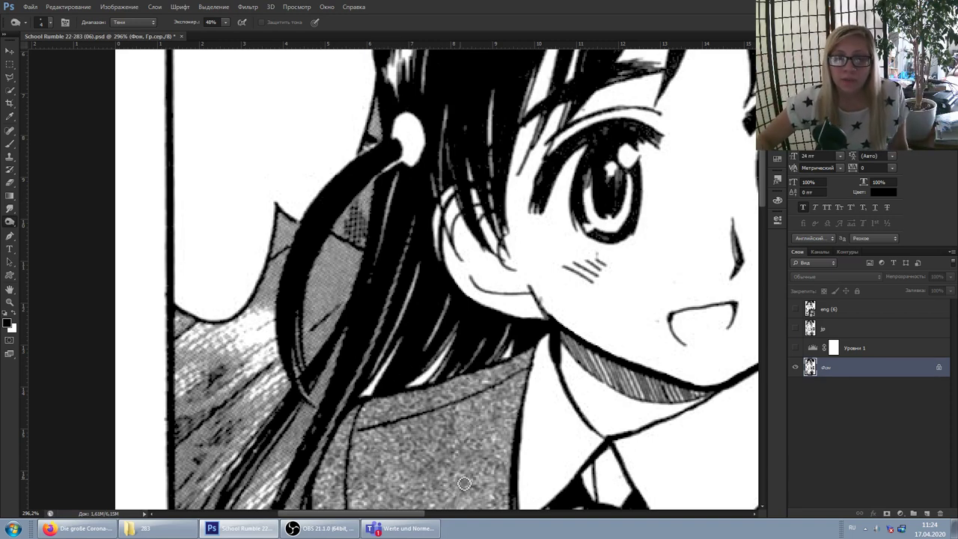
pyautogui.click(322, 528)
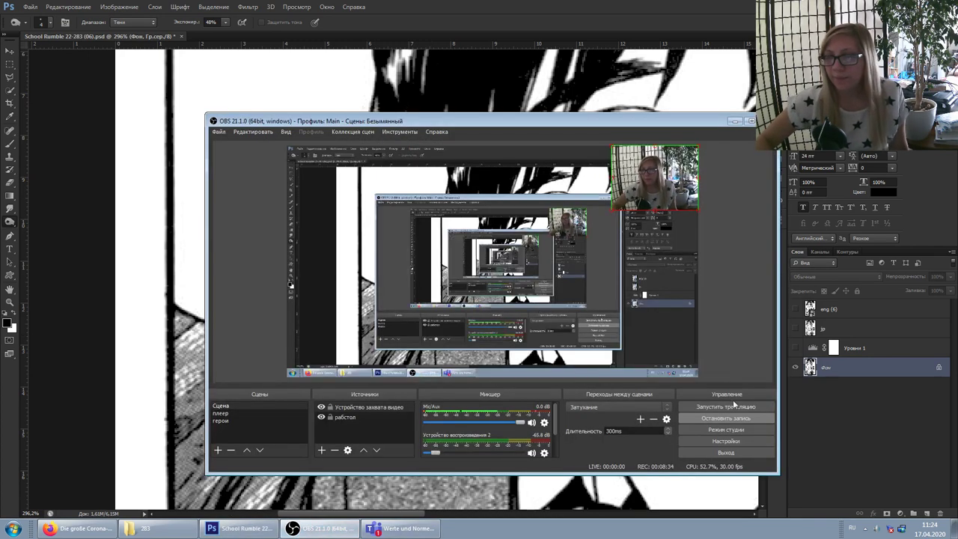